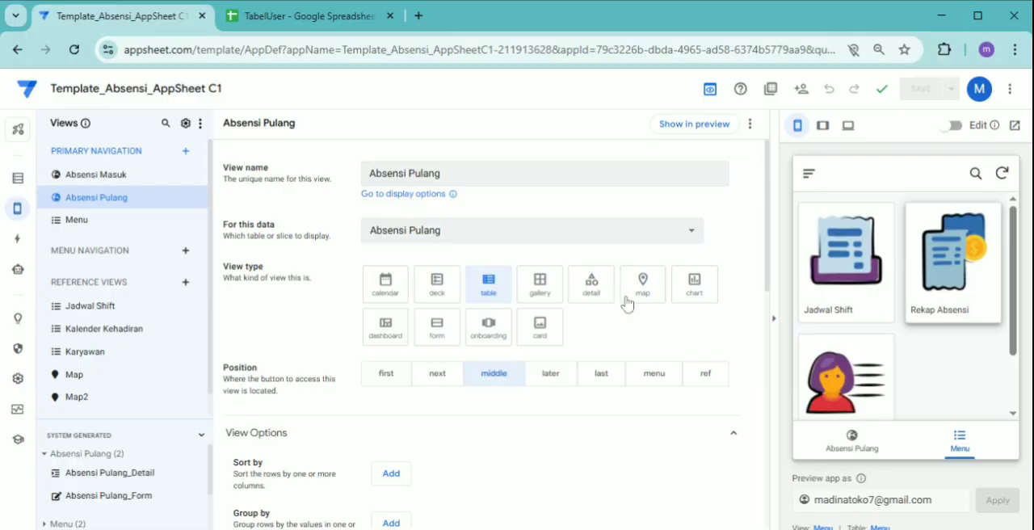
Switch to the TabelUser spreadsheet in Google Sheets and delete the existing Filter Absensi sheet
{"action": "left_click", "coordinate": [260, 27]}
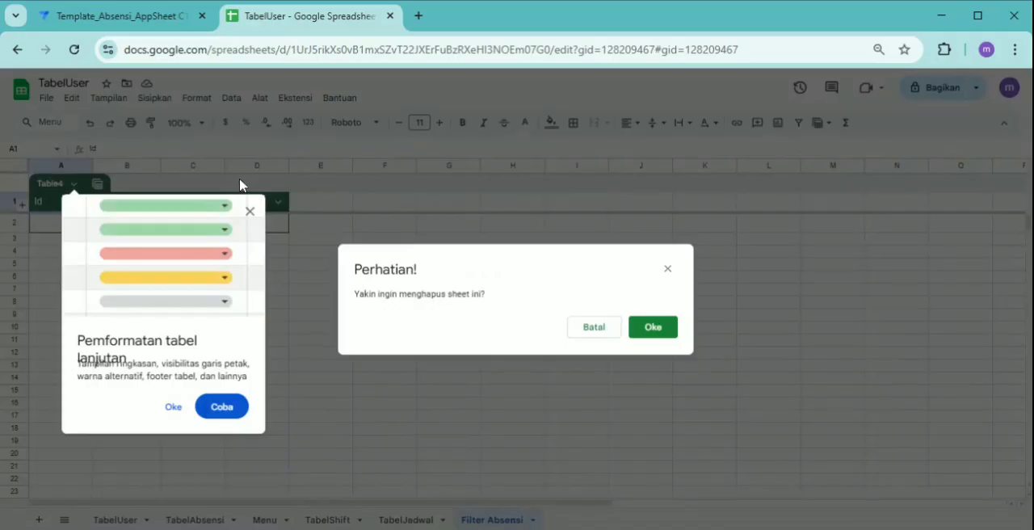
{"action": "left_click", "coordinate": [648, 327]}
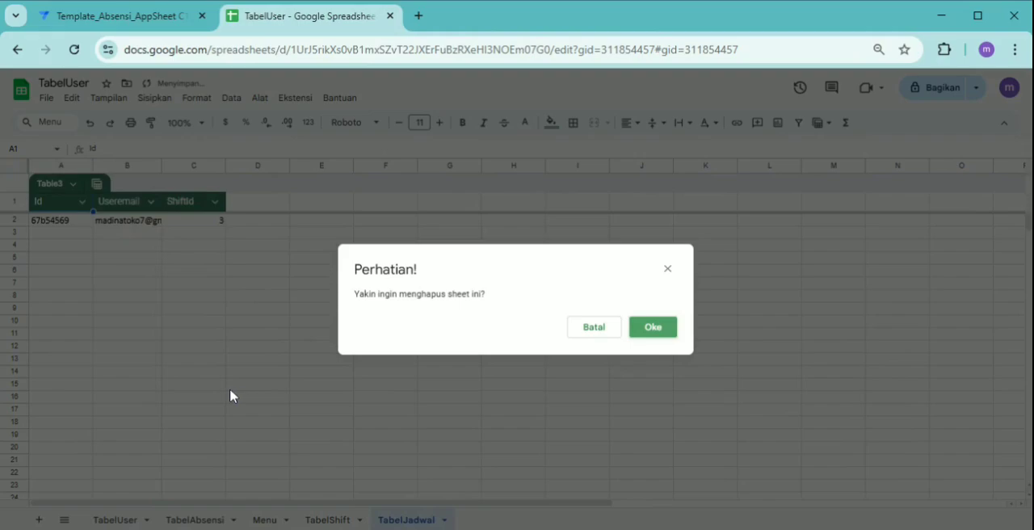
{"action": "left_click", "coordinate": [652, 326]}
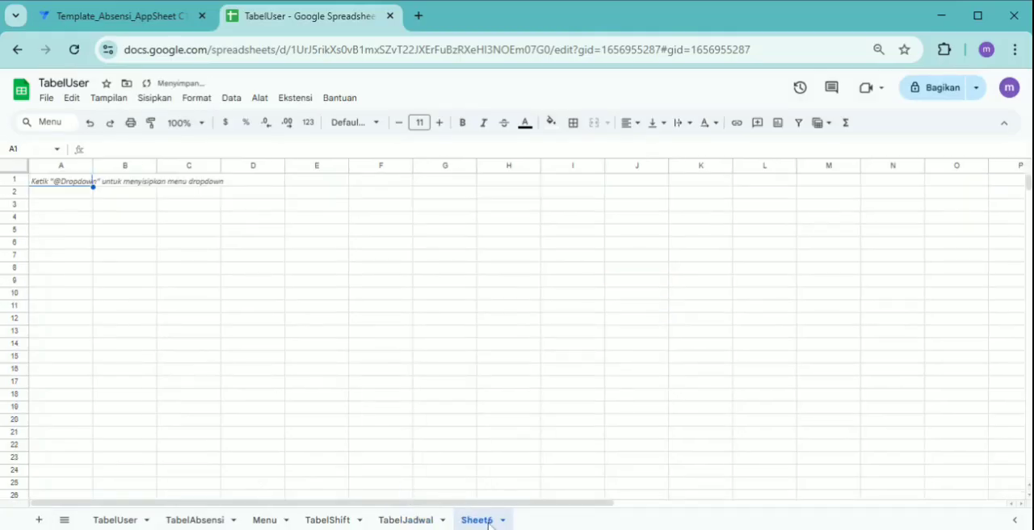
Add a new sheet after TabelJadwal and name it Filter Absensi
{"action": "double_click", "coordinate": [480, 521]}
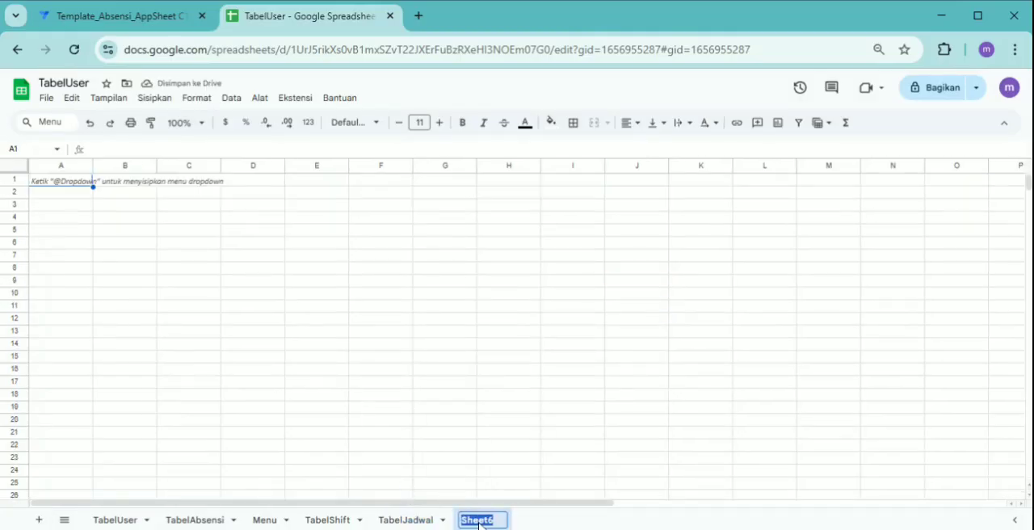
{"action": "type", "text": "Filer"}
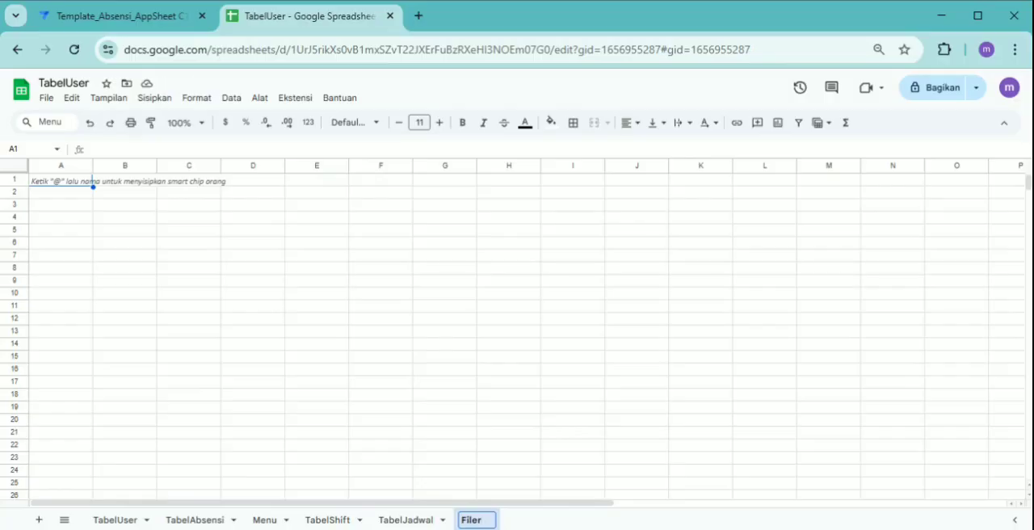
{"action": "key", "text": "BackSpace"}
{"action": "key", "text": "BackSpace"}
{"action": "type", "text": "ter Absensi"}
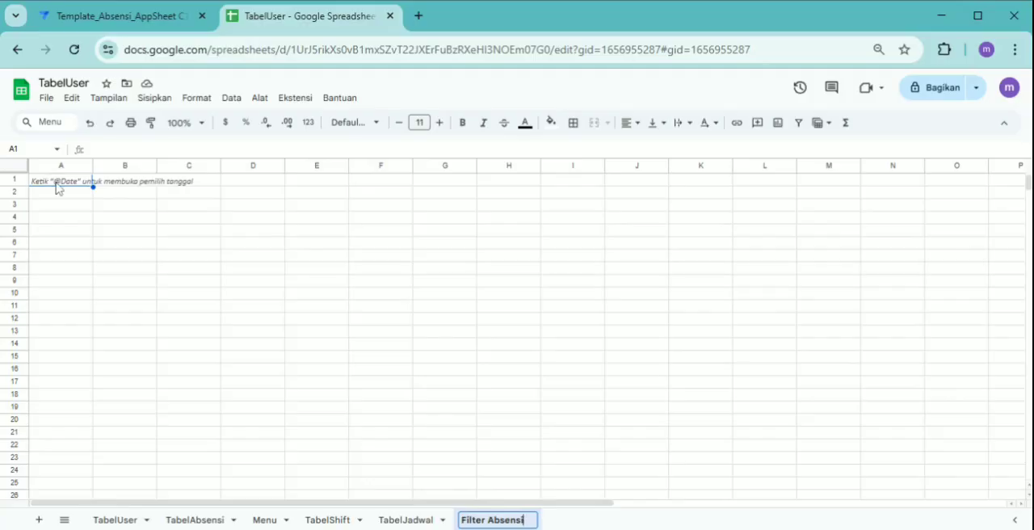
Enter the column headers Id, Karyawan, Awal and Akhir in cells A1 to D1
{"action": "left_click", "coordinate": [57, 184]}
{"action": "type", "text": "I"}
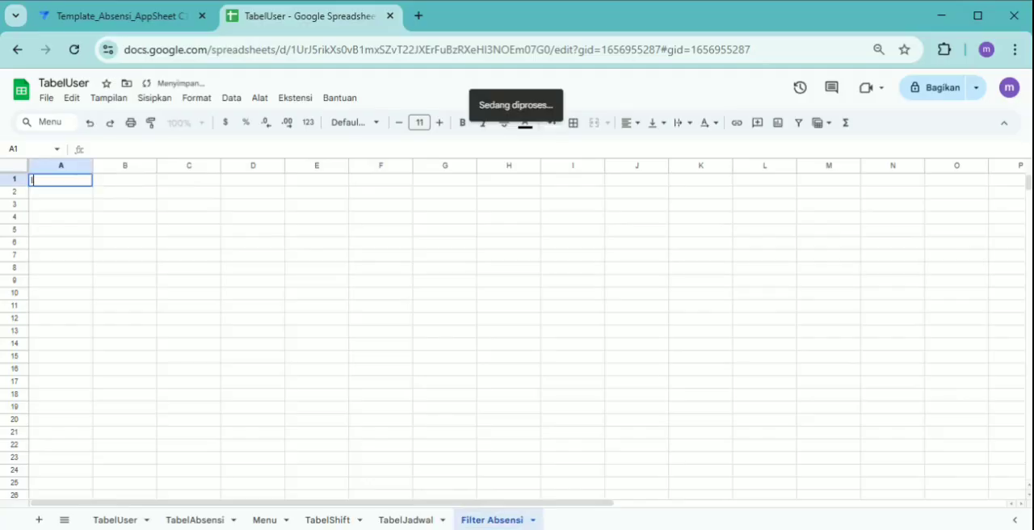
{"action": "type", "text": "d"}
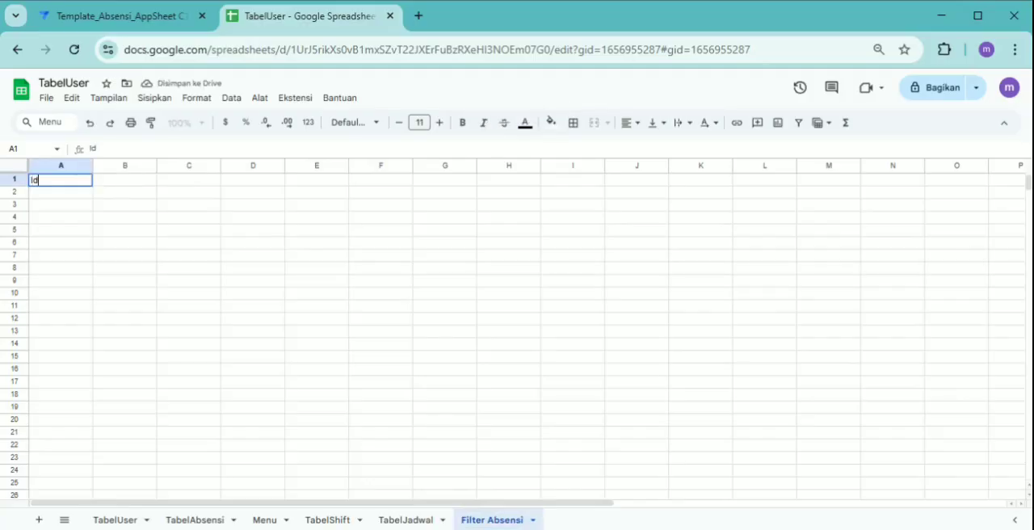
{"action": "key", "text": "Tab"}
{"action": "type", "text": "Kar"}
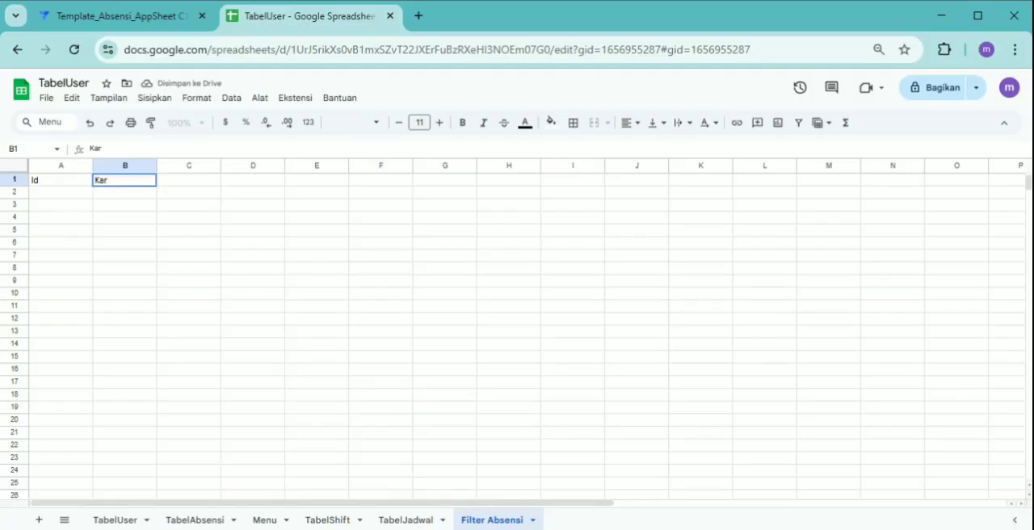
{"action": "type", "text": "yawan"}
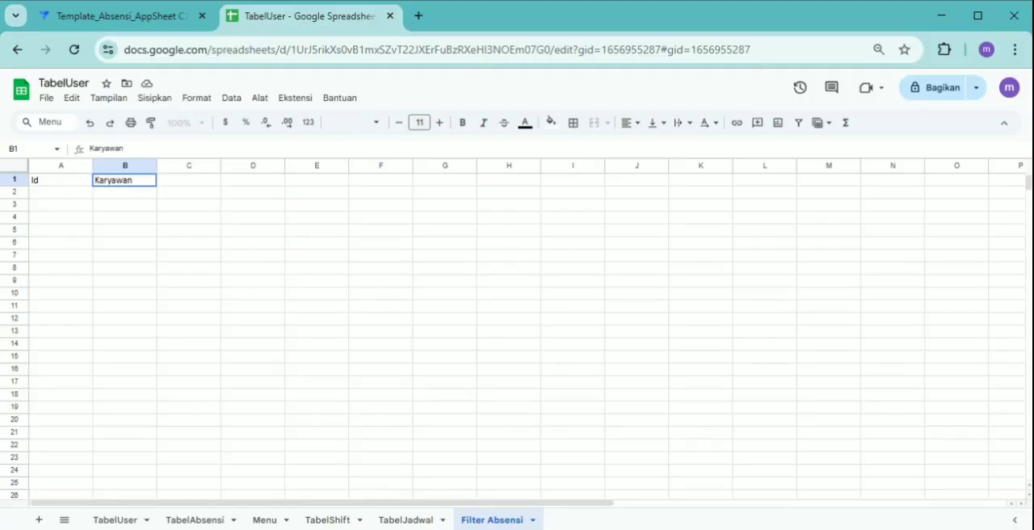
{"action": "key", "text": "Tab"}
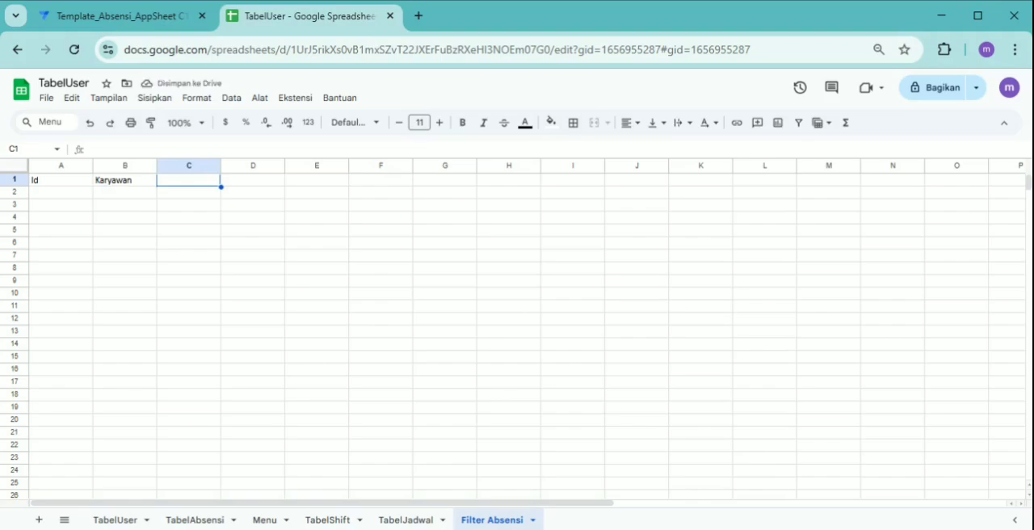
{"action": "type", "text": "Awal"}
{"action": "key", "text": "Tab"}
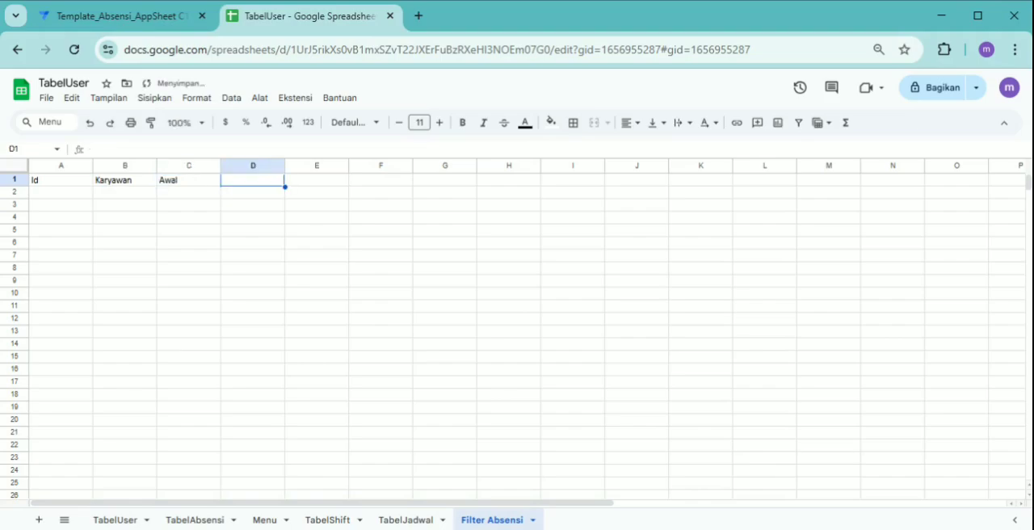
{"action": "type", "text": "Akhir"}
Convert the header range A1:D1 of the Filter Absensi sheet to a table
{"action": "left_click", "coordinate": [58, 184]}
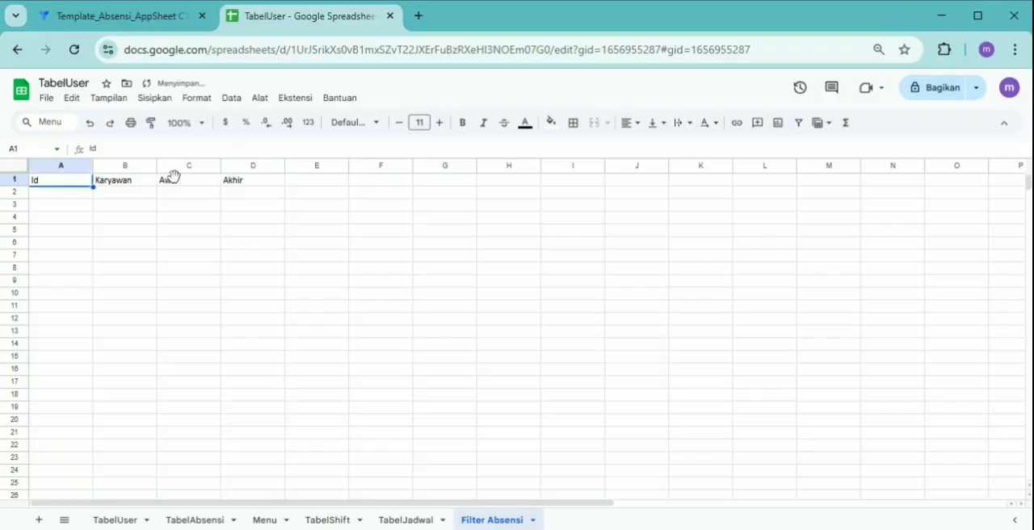
{"action": "left_click", "coordinate": [253, 187], "text": "shift"}
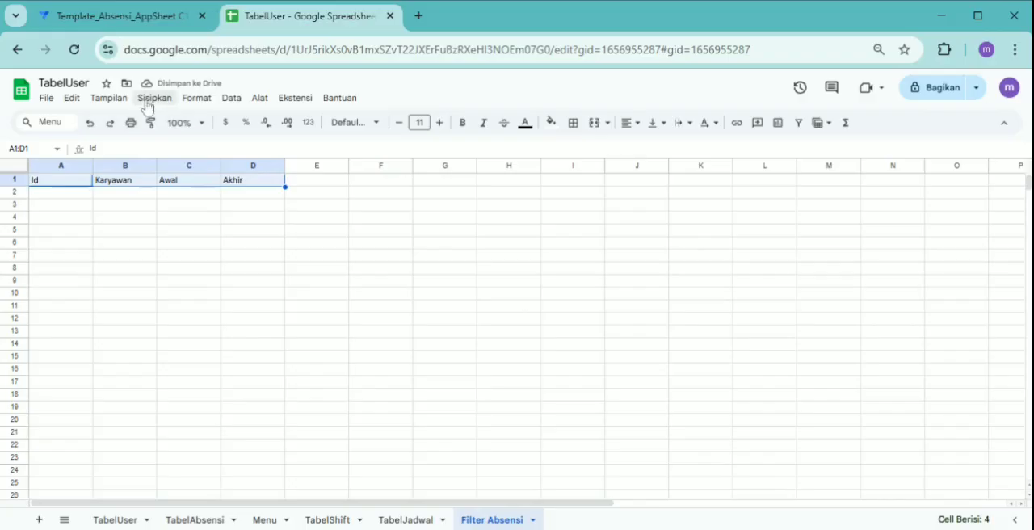
{"action": "left_click", "coordinate": [196, 98]}
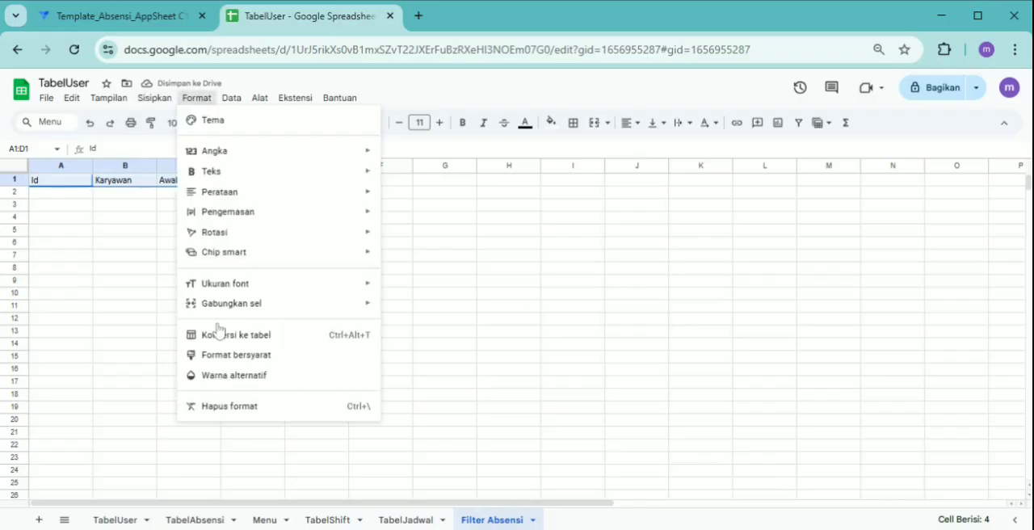
{"action": "left_click", "coordinate": [217, 338]}
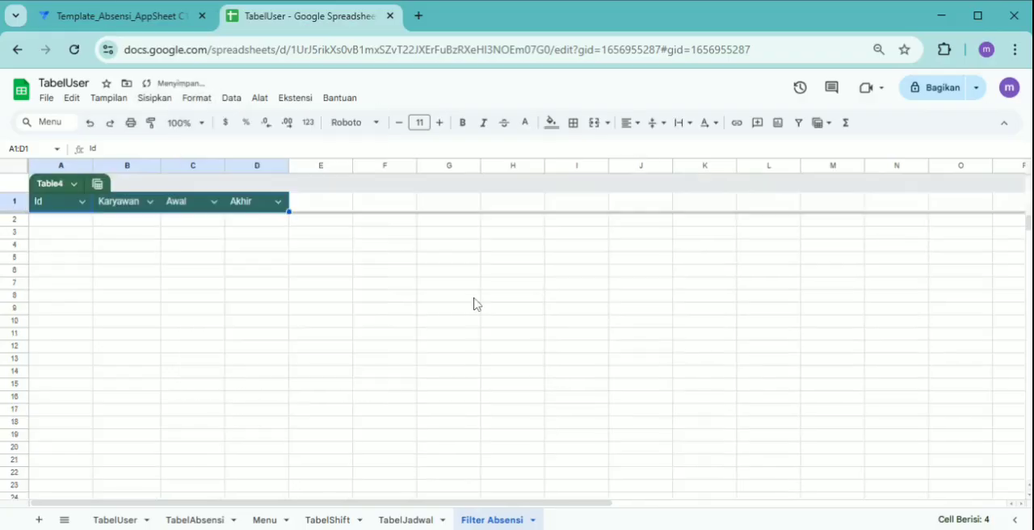
{"action": "left_click", "coordinate": [379, 295]}
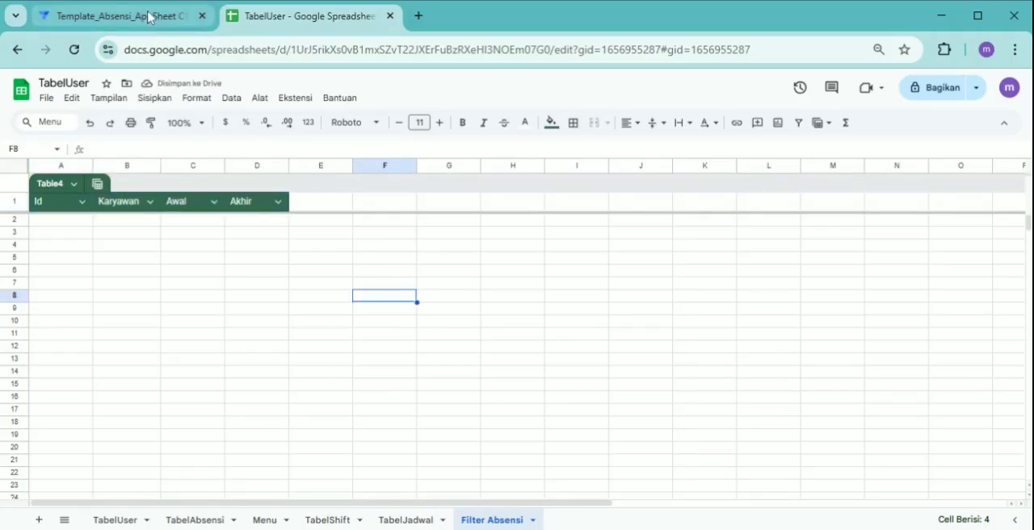
Switch to the AppSheet editor and add the suggested Filter Absensi table to the app's data
{"action": "left_click", "coordinate": [150, 21]}
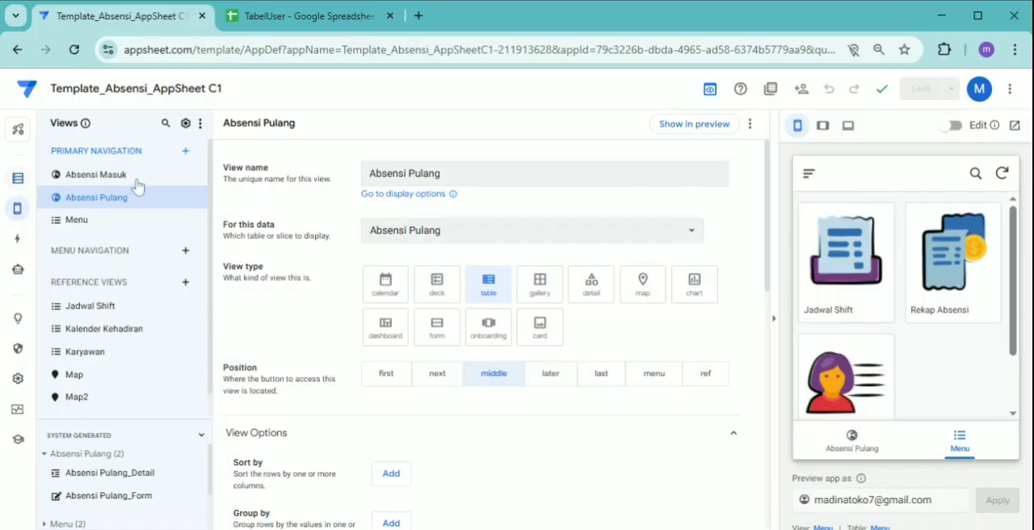
{"action": "left_click", "coordinate": [18, 178]}
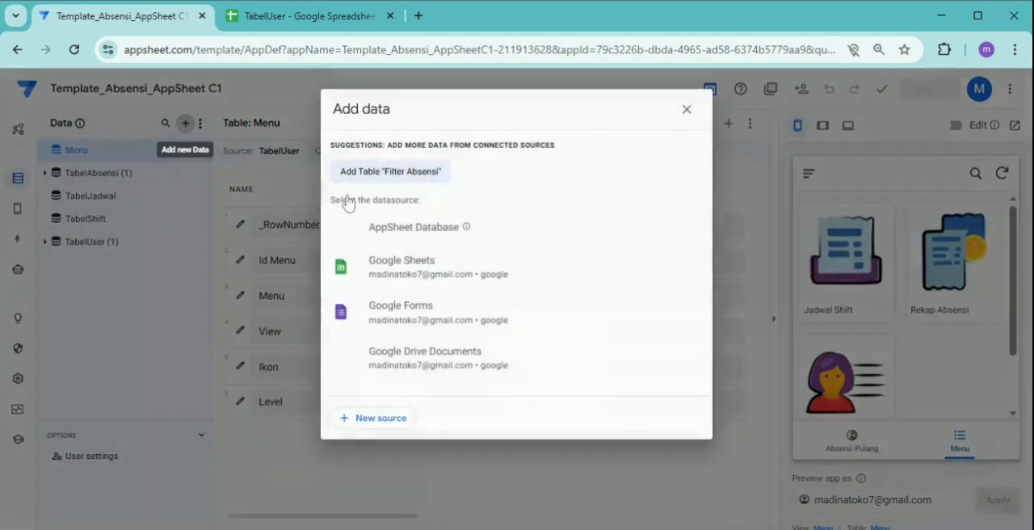
{"action": "left_click", "coordinate": [398, 173]}
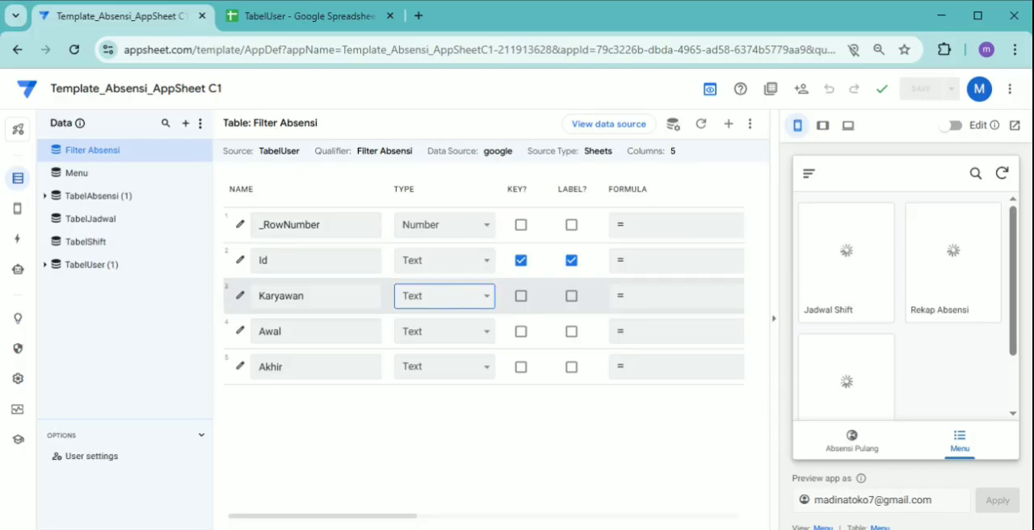
Set the Karyawan column's type to EnumList and its Valid If formula to TabelUser[Nama]
{"action": "left_click", "coordinate": [445, 261]}
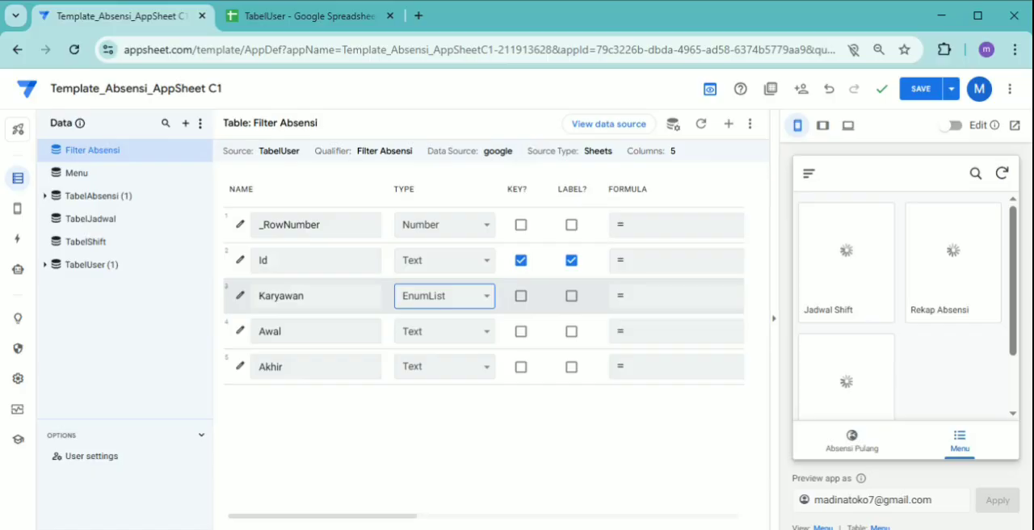
{"action": "scroll", "coordinate": [512, 397], "scroll_direction": "down", "scroll_amount": 3}
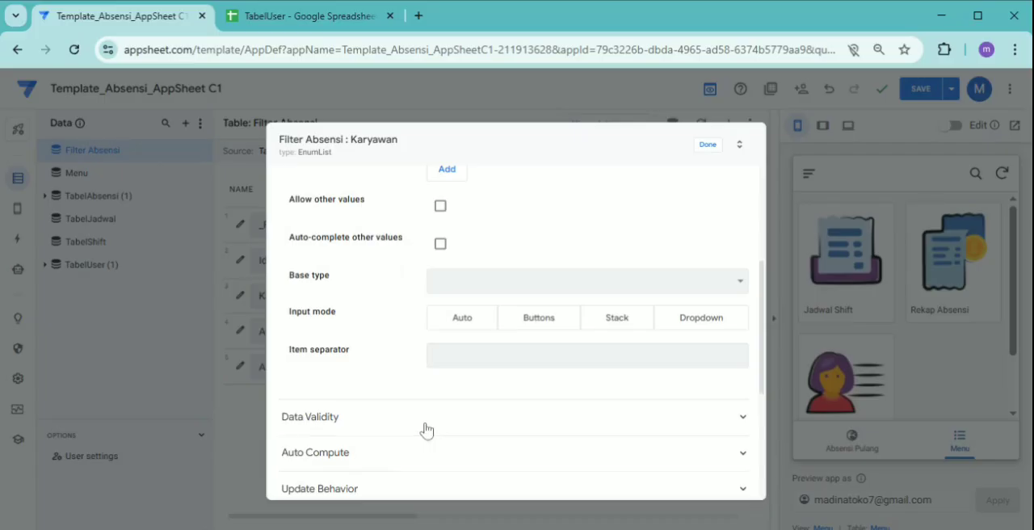
{"action": "left_click", "coordinate": [427, 428]}
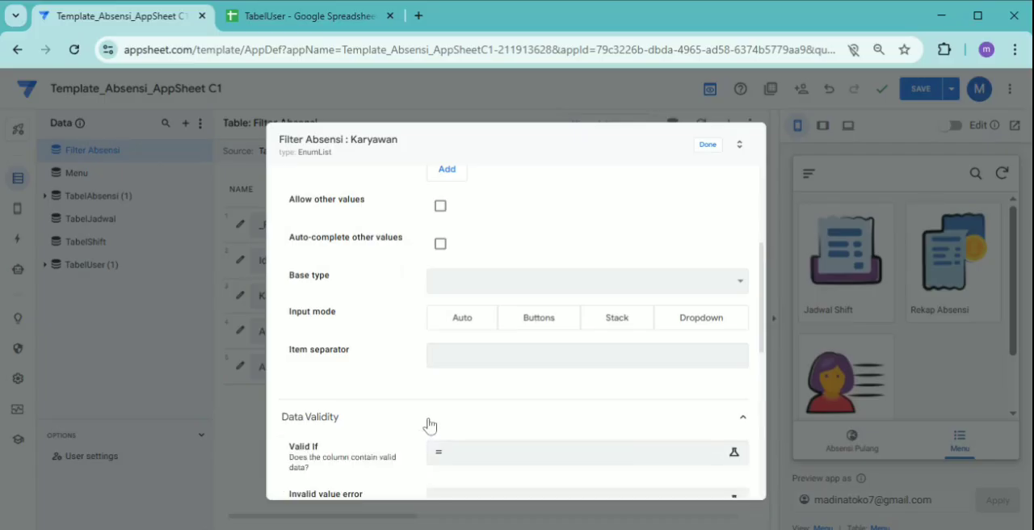
{"action": "left_click", "coordinate": [507, 460]}
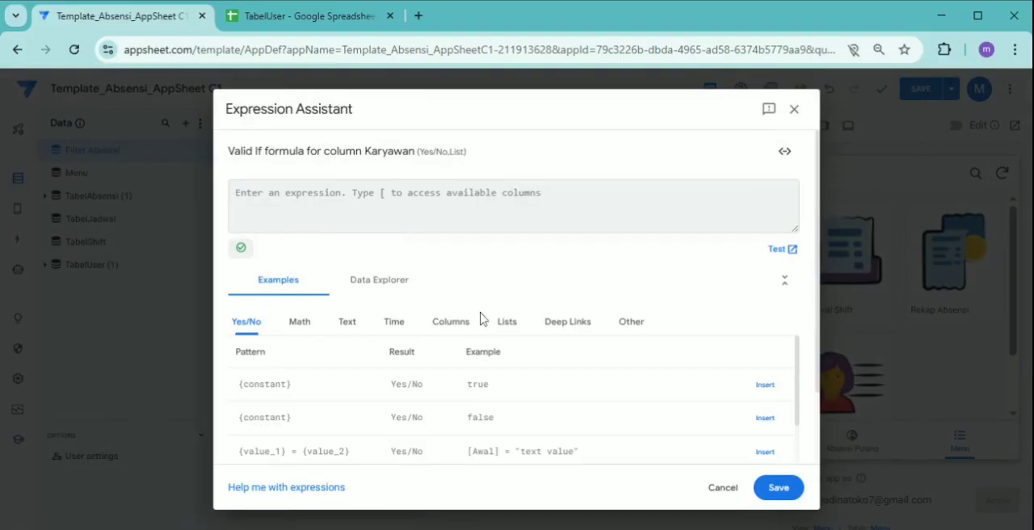
{"action": "type", "text": "ta"}
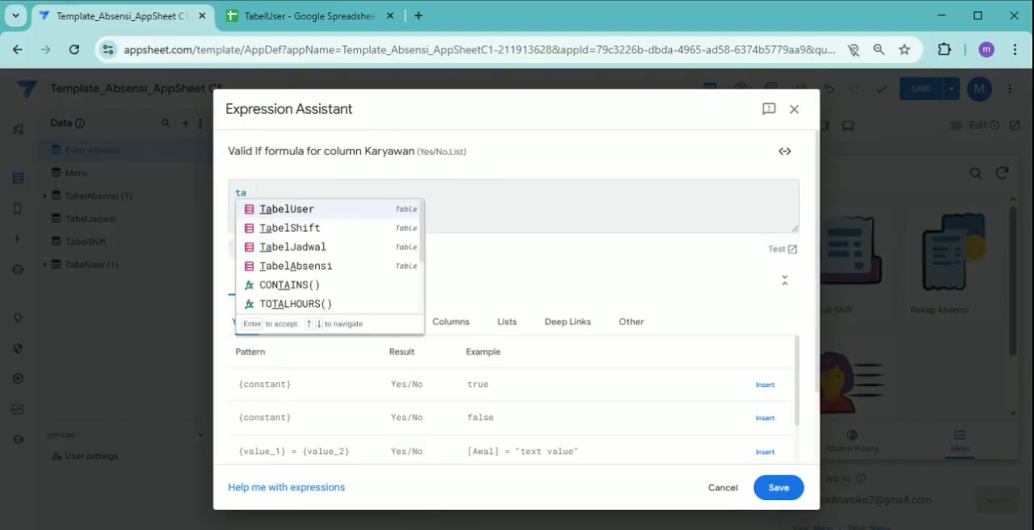
{"action": "key", "text": "Return"}
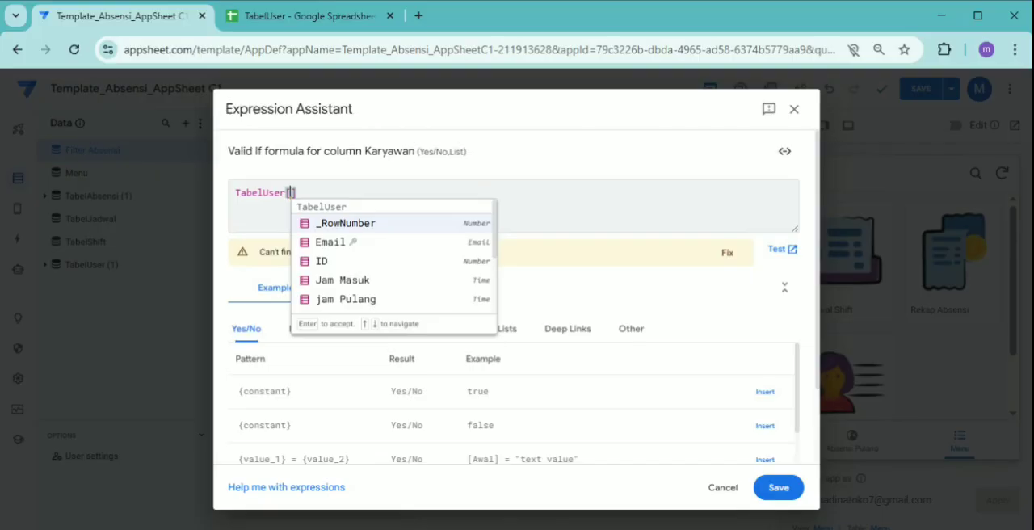
{"action": "type", "text": "n"}
{"action": "key", "text": "Return"}
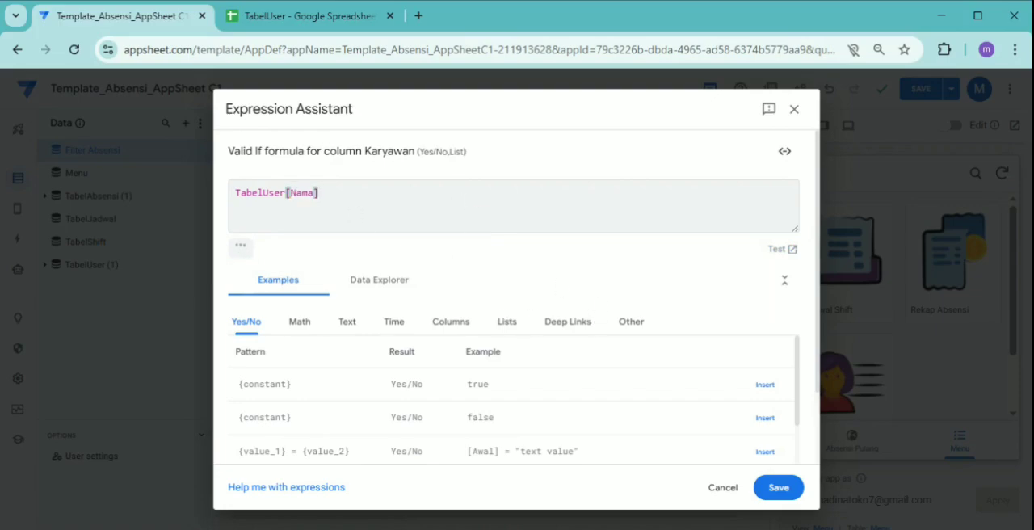
{"action": "left_click", "coordinate": [774, 488]}
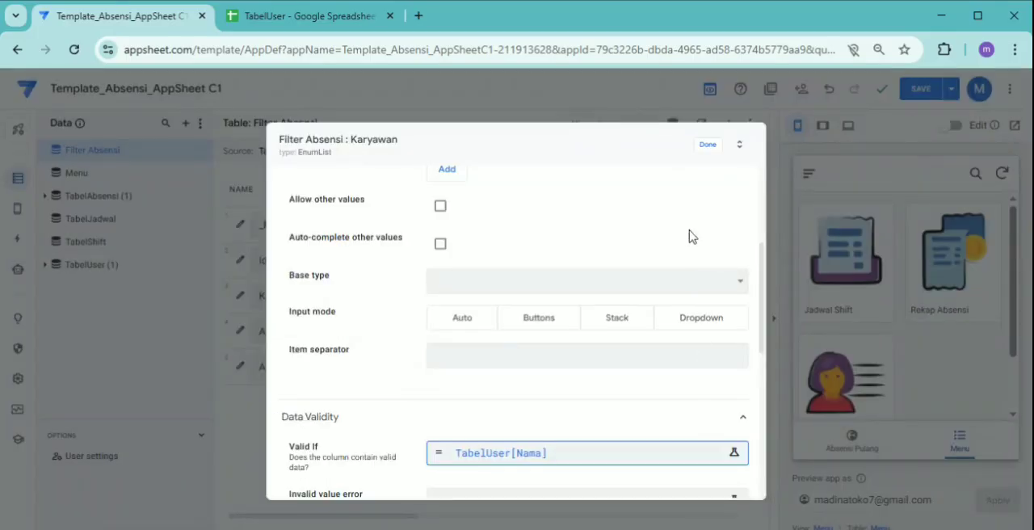
Set the Karyawan column's input mode to Dropdown and finish editing the column
{"action": "left_click", "coordinate": [713, 320]}
{"action": "left_click", "coordinate": [713, 323]}
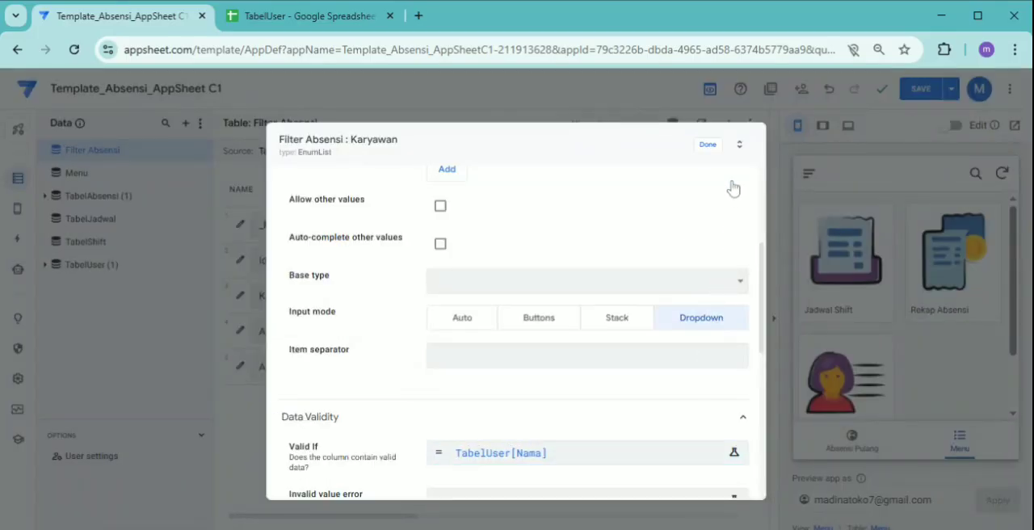
{"action": "left_click", "coordinate": [709, 147]}
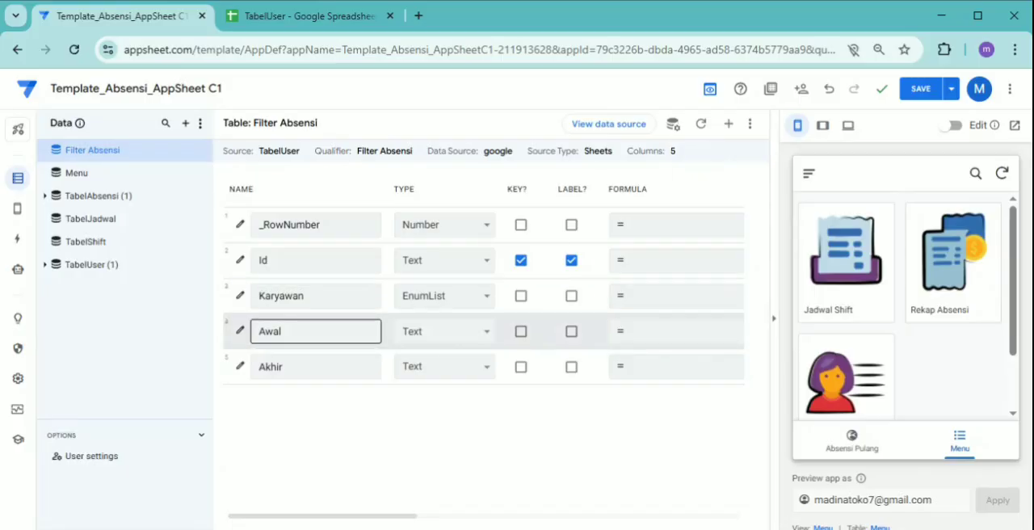
Set the types of the Awal and Akhir columns to Date
{"action": "left_click", "coordinate": [486, 331]}
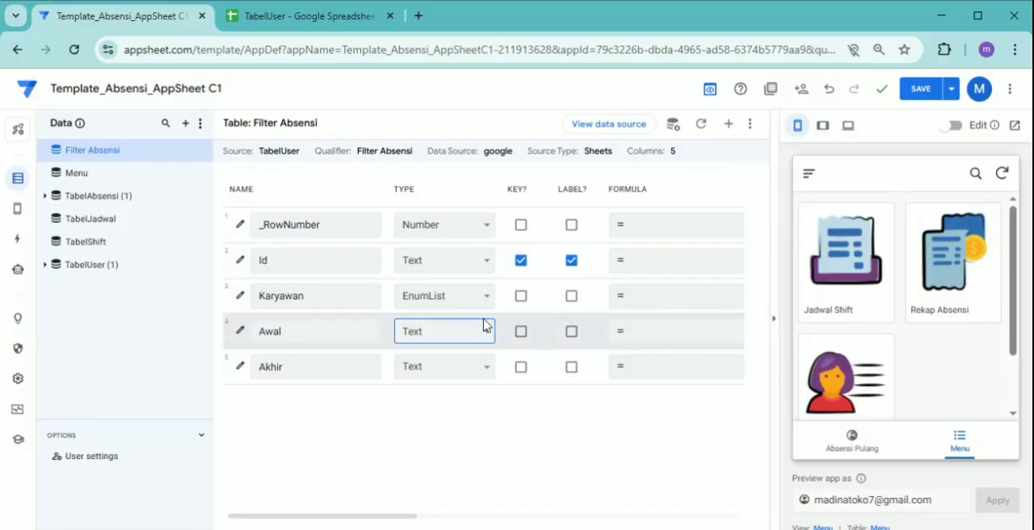
{"action": "left_click", "coordinate": [410, 240]}
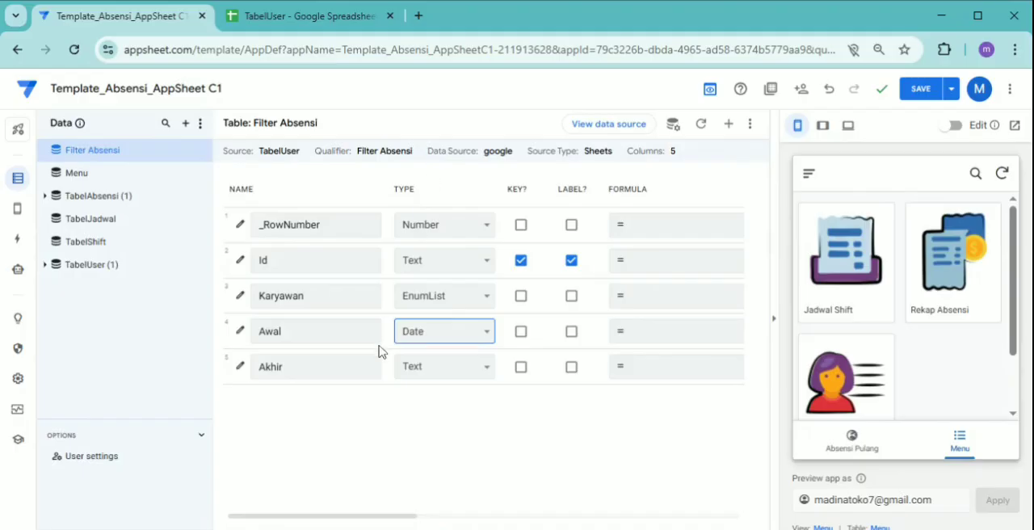
{"action": "left_click", "coordinate": [444, 368]}
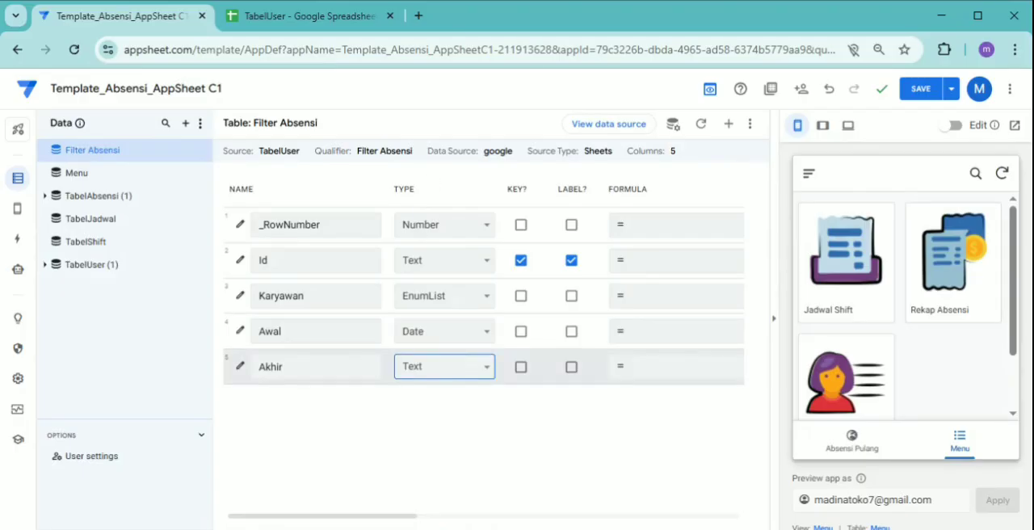
{"action": "left_click", "coordinate": [454, 161]}
Create a new reference view in the app and name it Filter Absensi
{"action": "left_click", "coordinate": [18, 213]}
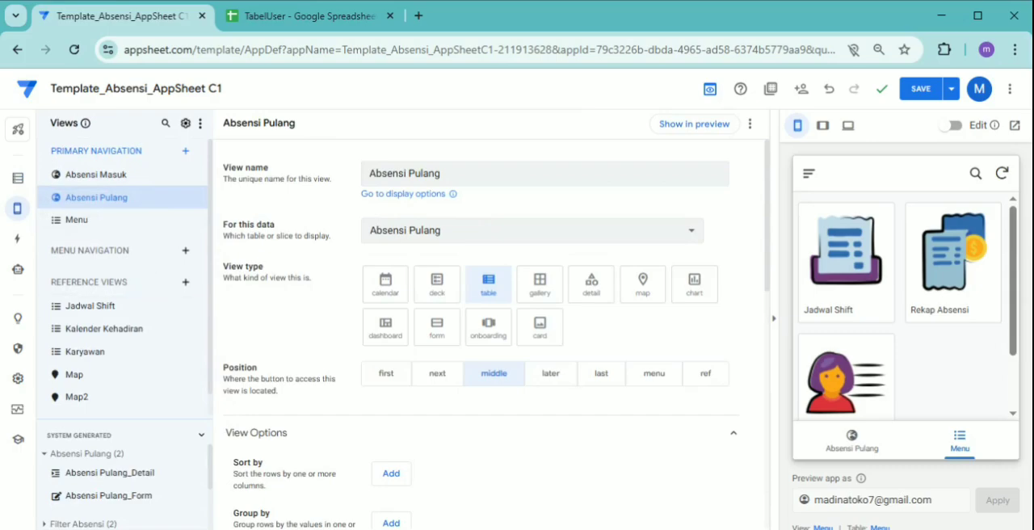
{"action": "left_click", "coordinate": [186, 283]}
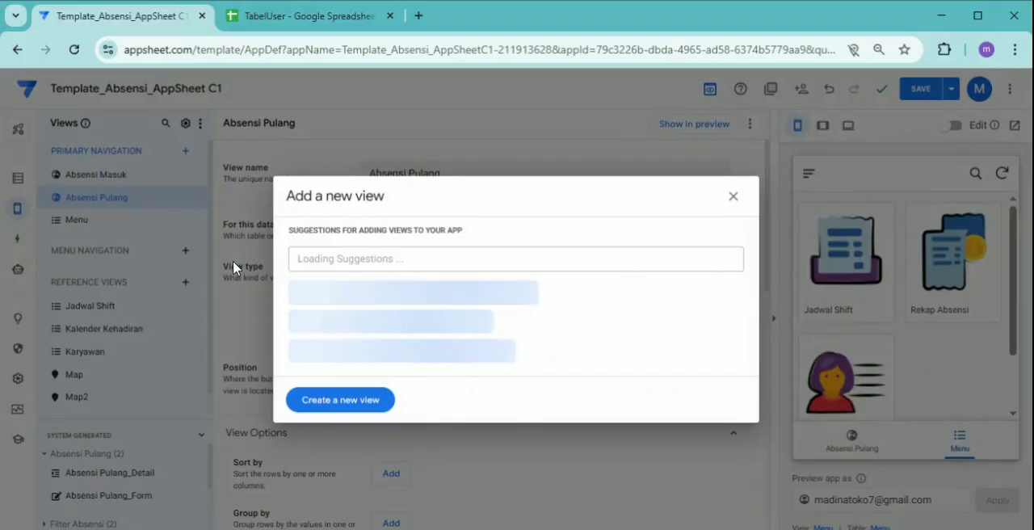
{"action": "left_click", "coordinate": [340, 401]}
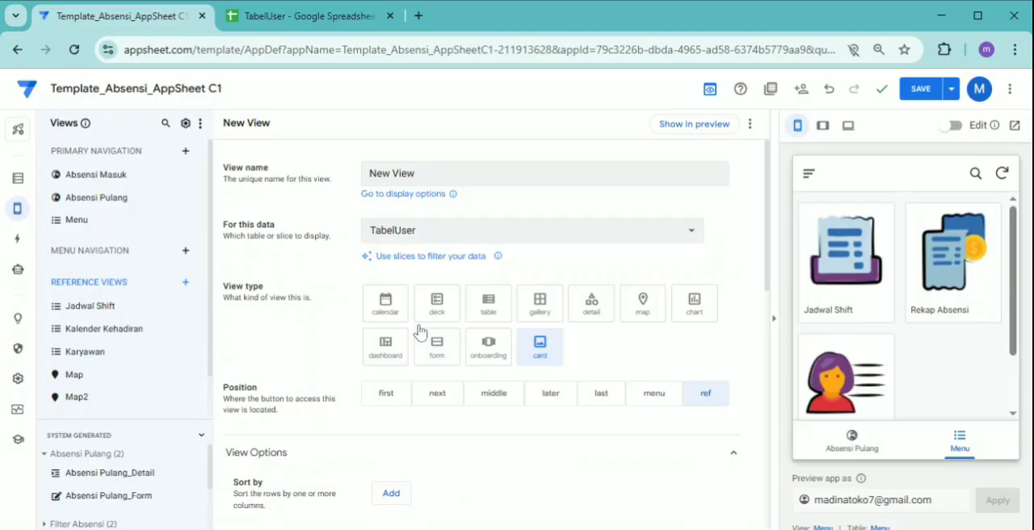
{"action": "triple_click", "coordinate": [426, 175]}
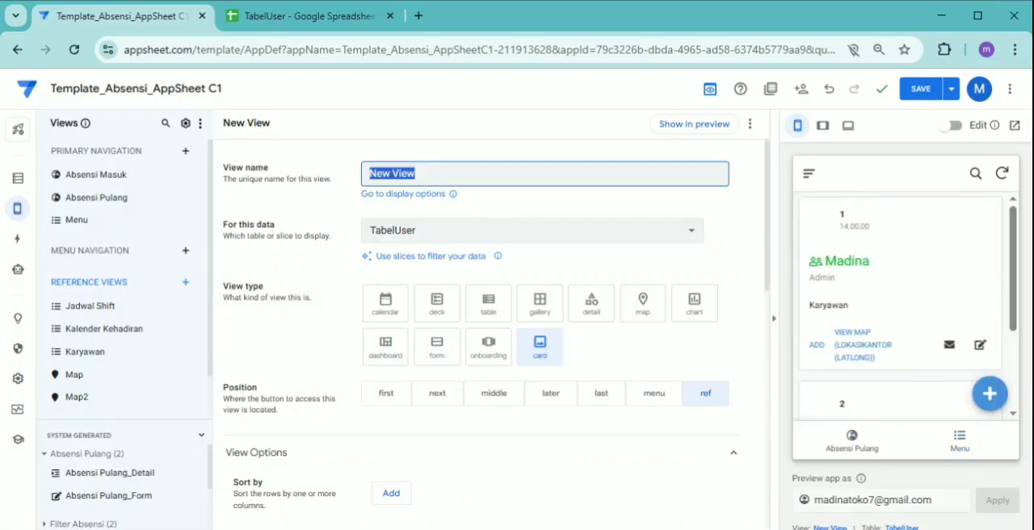
{"action": "type", "text": "Filter "}
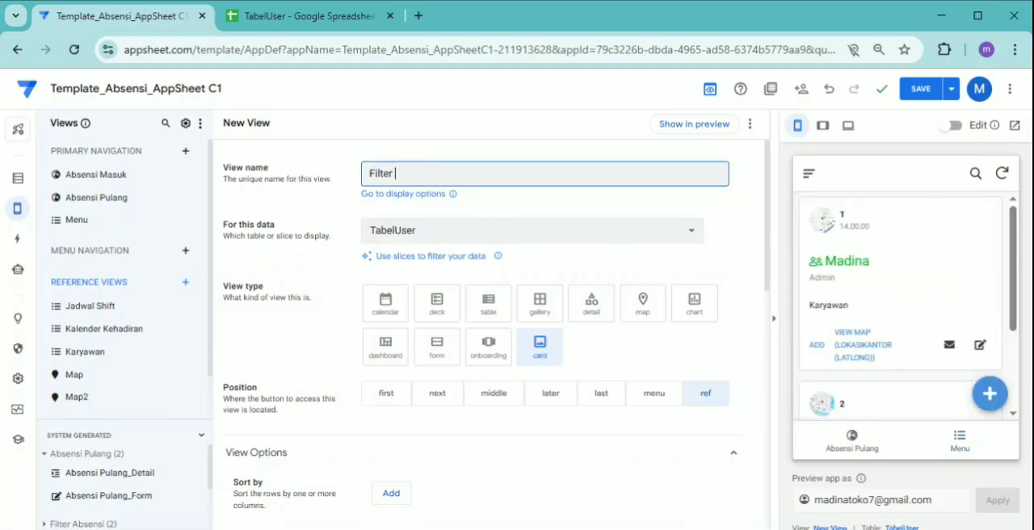
{"action": "type", "text": "Absensi"}
Base the new view on the Filter Absensi table and set its view type to detail
{"action": "left_click", "coordinate": [425, 233]}
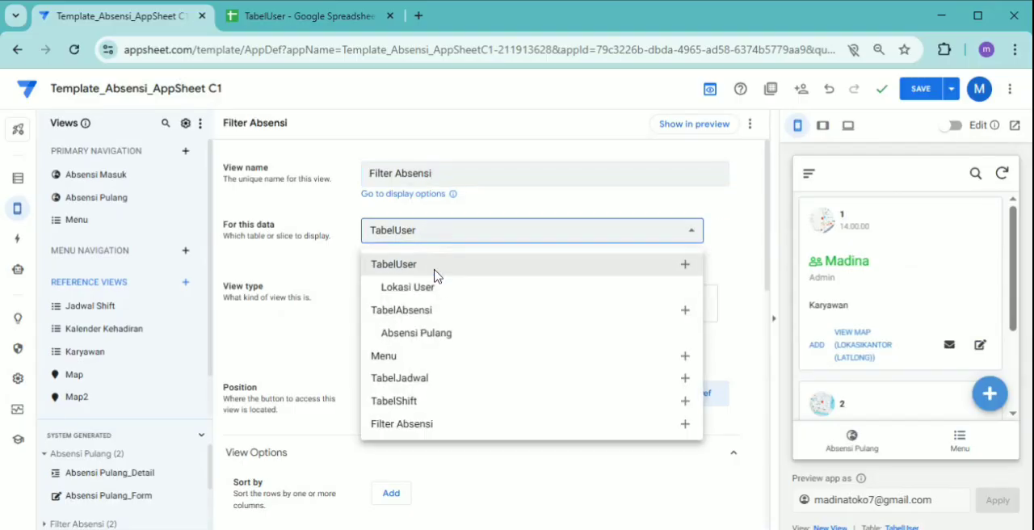
{"action": "left_click", "coordinate": [421, 430]}
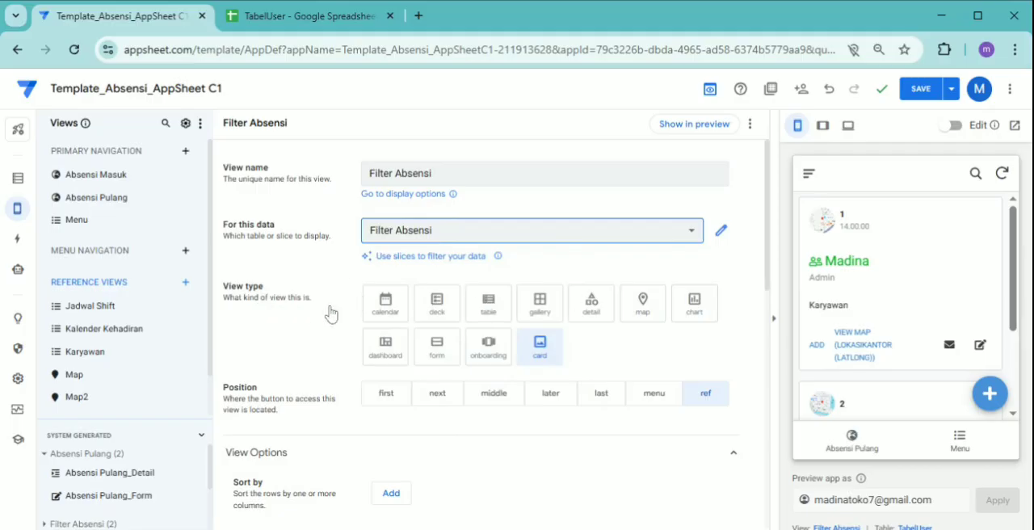
{"action": "left_click", "coordinate": [588, 320]}
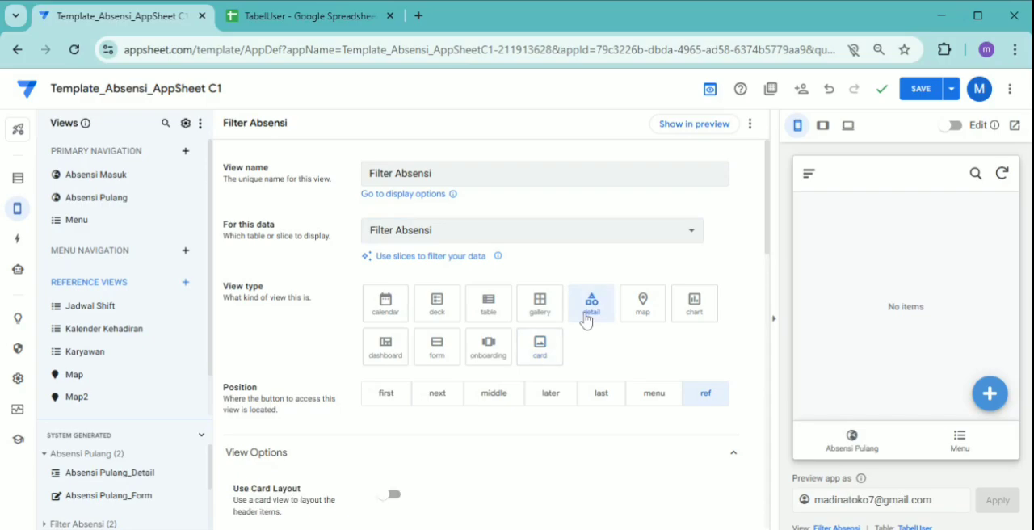
Add Karyawan, Awal and Akhir as quick edit columns of the Filter Absensi view and save the app
{"action": "scroll", "coordinate": [601, 358], "scroll_direction": "down", "scroll_amount": 1}
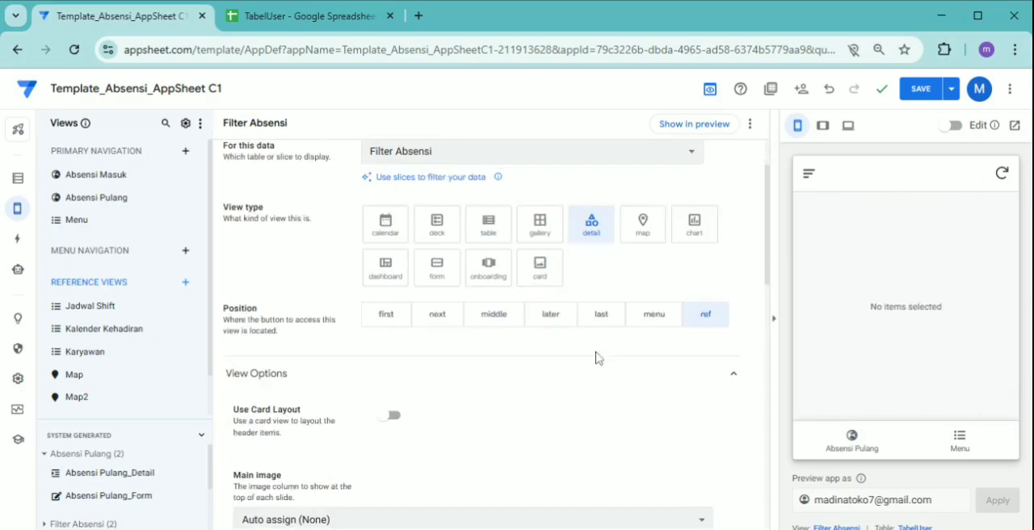
{"action": "scroll", "coordinate": [557, 365], "scroll_direction": "down", "scroll_amount": 2}
{"action": "scroll", "coordinate": [501, 349], "scroll_direction": "down", "scroll_amount": 2}
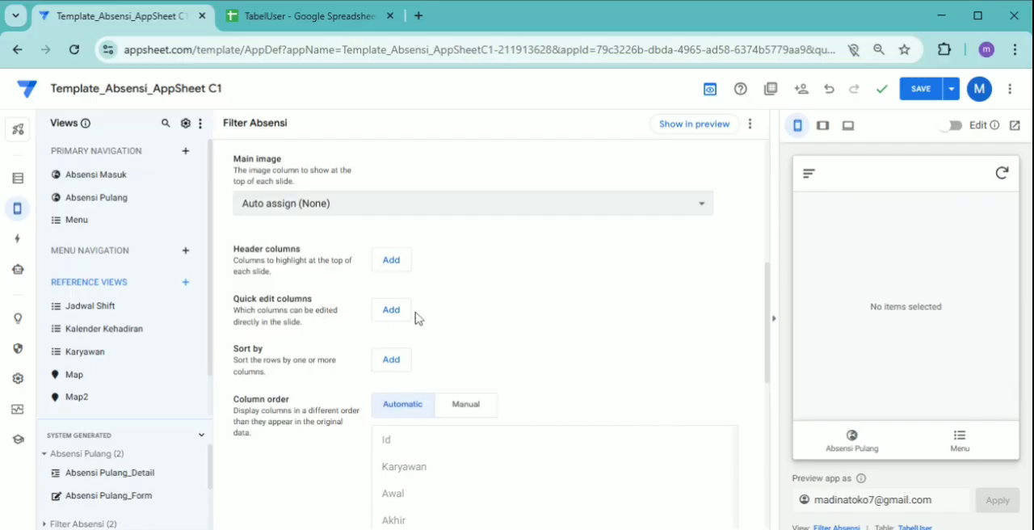
{"action": "left_click", "coordinate": [396, 315]}
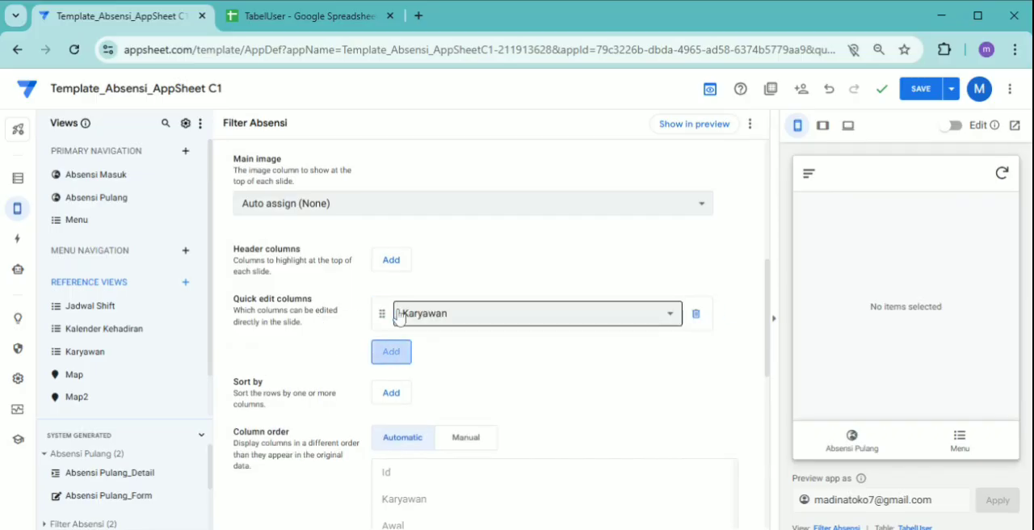
{"action": "left_click", "coordinate": [394, 356]}
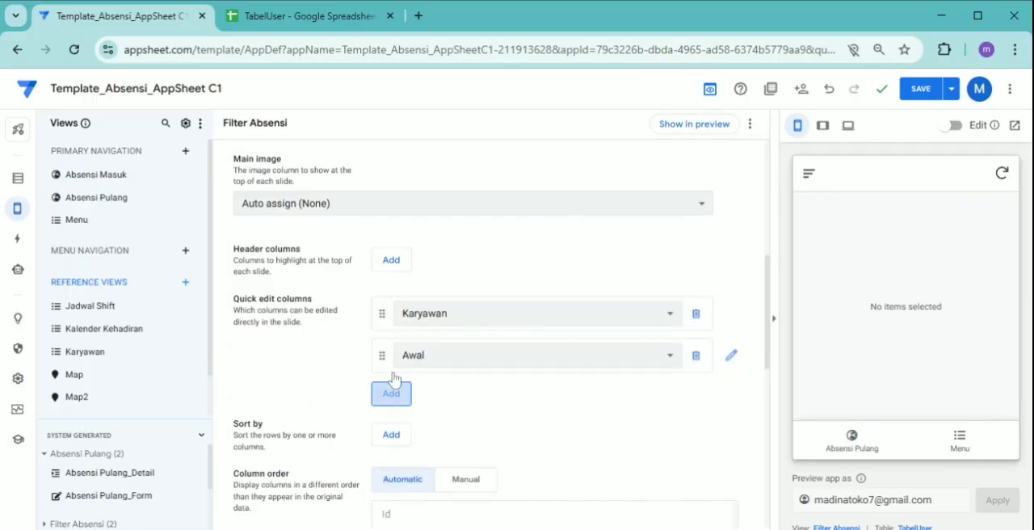
{"action": "left_click", "coordinate": [398, 394]}
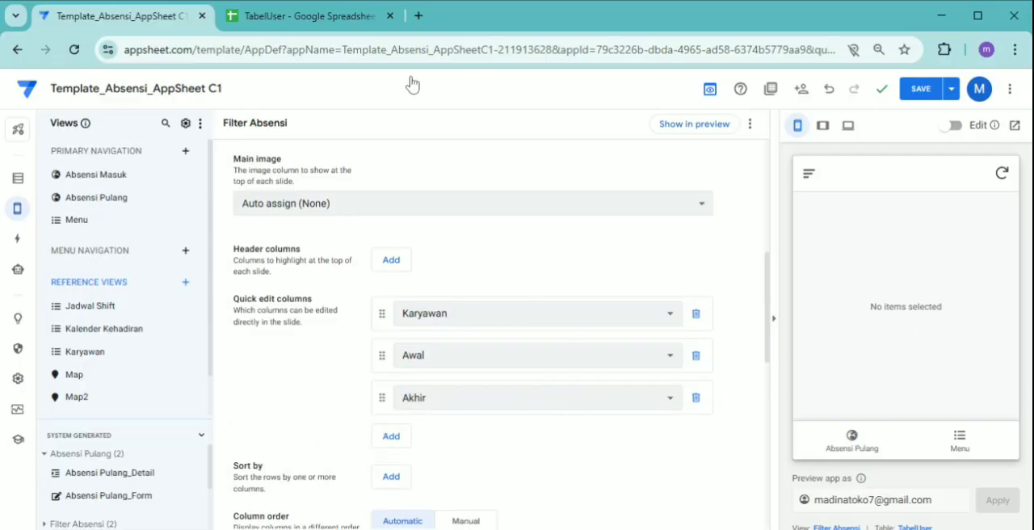
{"action": "left_click", "coordinate": [922, 90]}
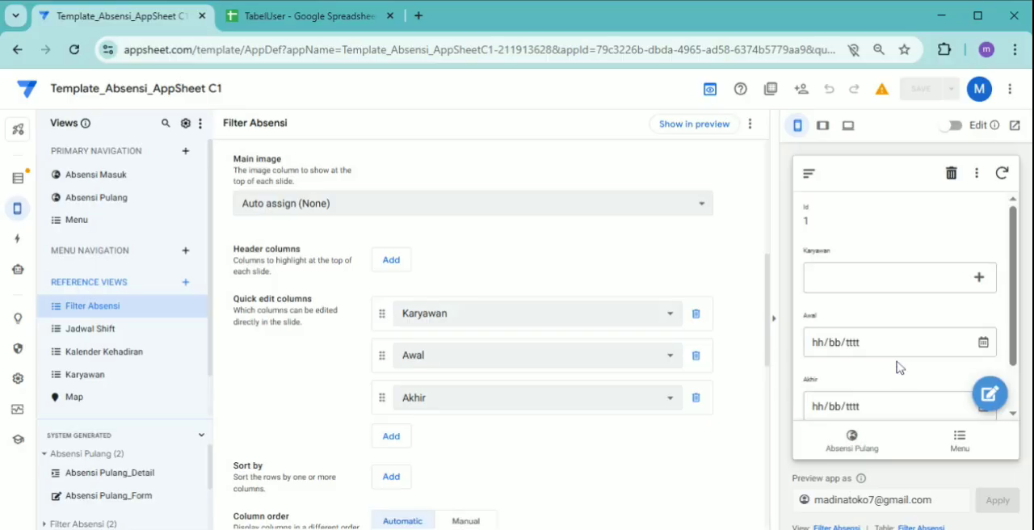
Test the Karyawan dropdown in the app preview by ticking and unticking the first employee
{"action": "scroll", "coordinate": [899, 359], "scroll_direction": "down", "scroll_amount": 1}
{"action": "scroll", "coordinate": [901, 355], "scroll_direction": "down", "scroll_amount": 1}
{"action": "scroll", "coordinate": [900, 353], "scroll_direction": "up", "scroll_amount": 1}
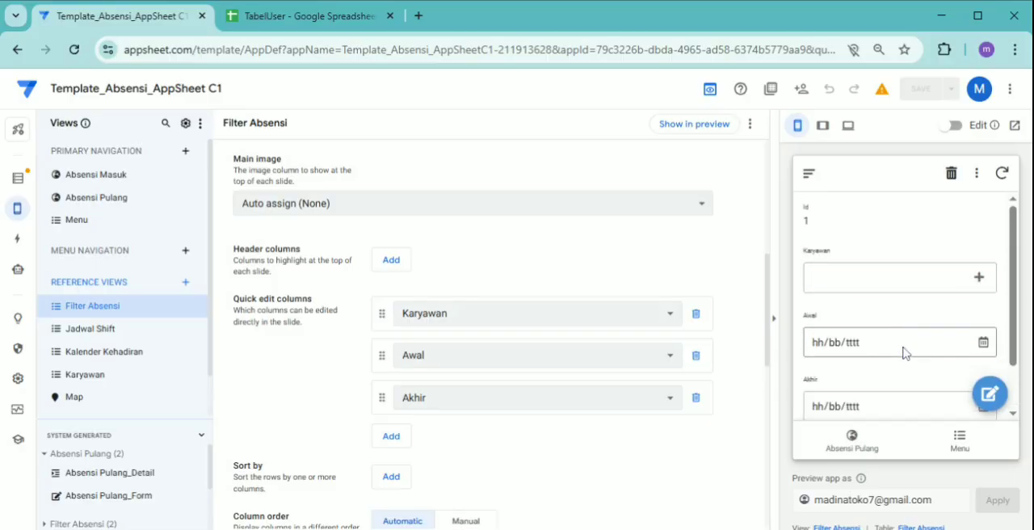
{"action": "left_click", "coordinate": [906, 288]}
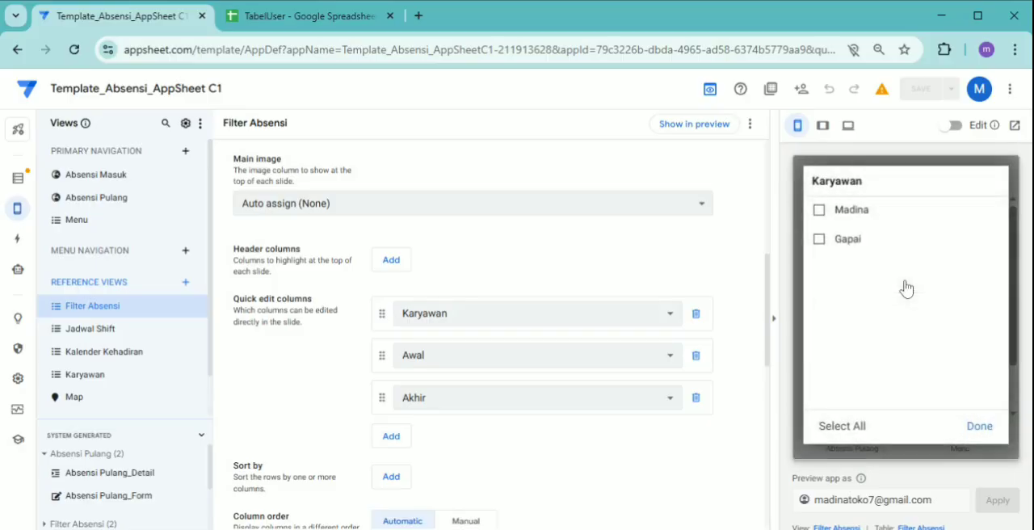
{"action": "left_click", "coordinate": [821, 214]}
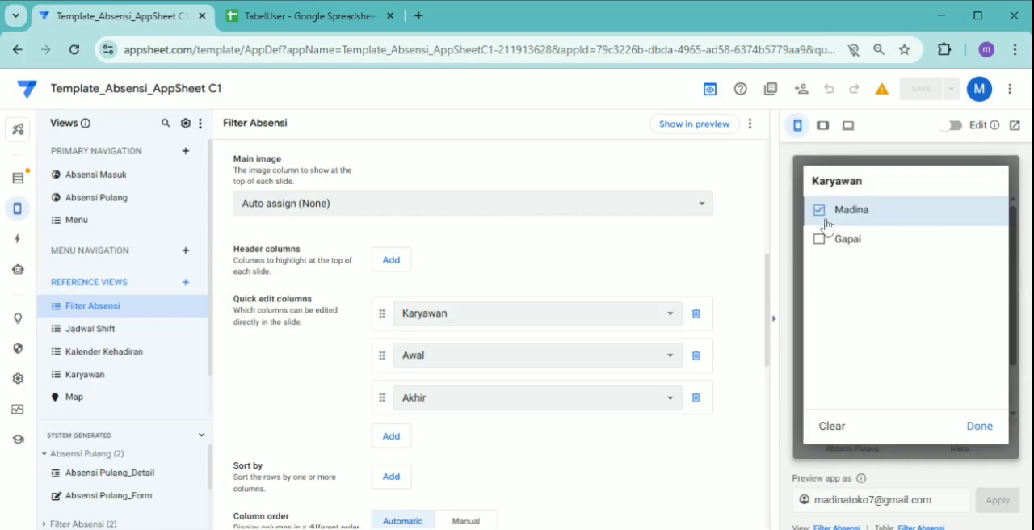
{"action": "left_click", "coordinate": [823, 221]}
{"action": "left_click", "coordinate": [980, 428]}
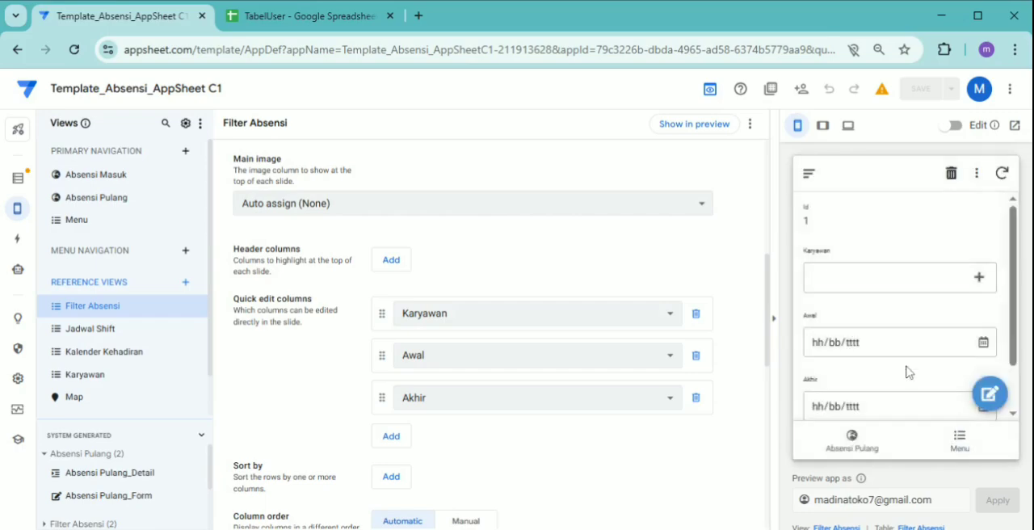
{"action": "scroll", "coordinate": [533, 480], "scroll_direction": "down", "scroll_amount": 2}
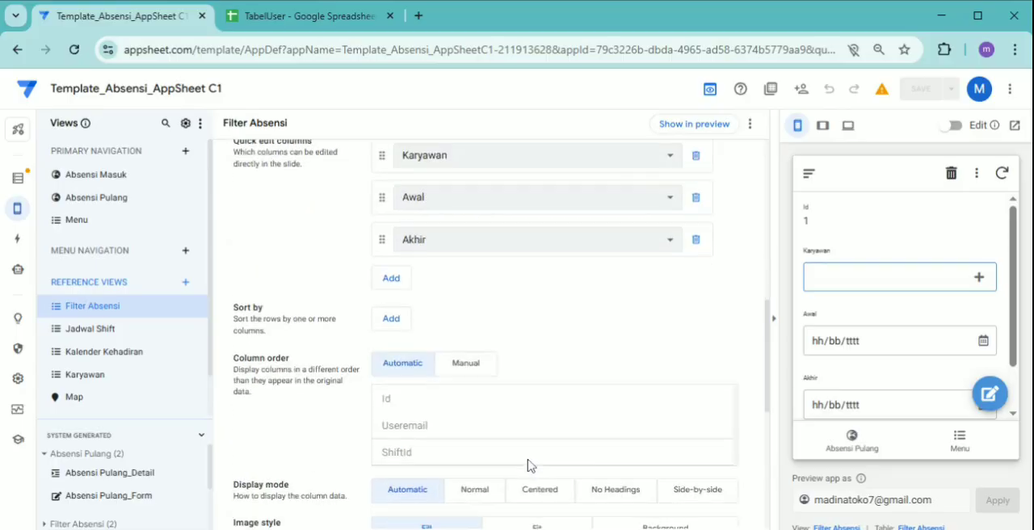
{"action": "left_click", "coordinate": [472, 370]}
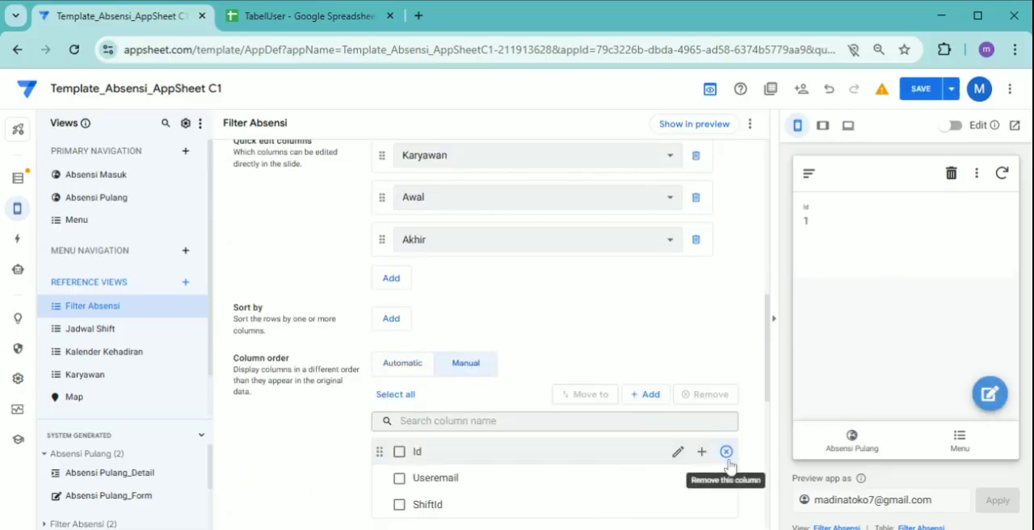
{"action": "left_click", "coordinate": [726, 452]}
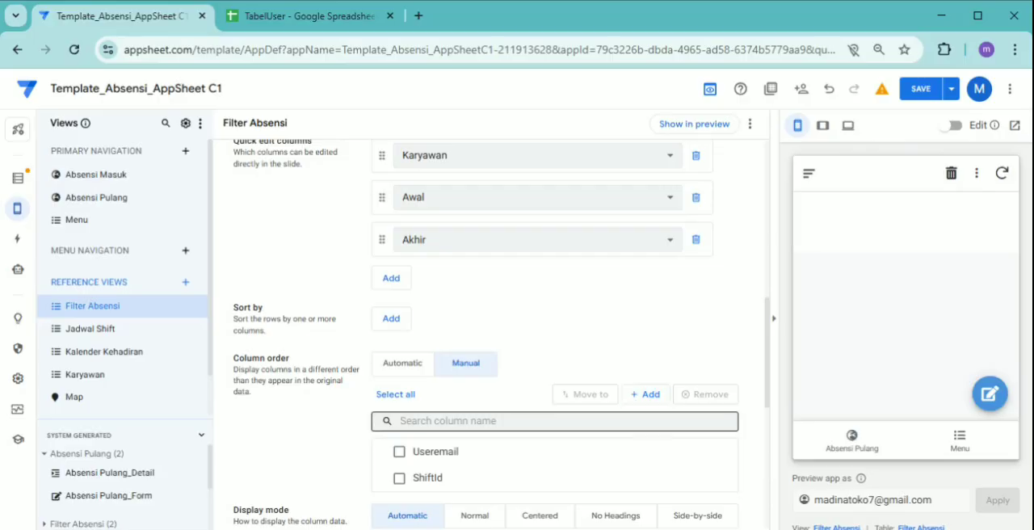
{"action": "scroll", "coordinate": [634, 369], "scroll_direction": "up", "scroll_amount": 2}
{"action": "scroll", "coordinate": [632, 383], "scroll_direction": "down", "scroll_amount": 4}
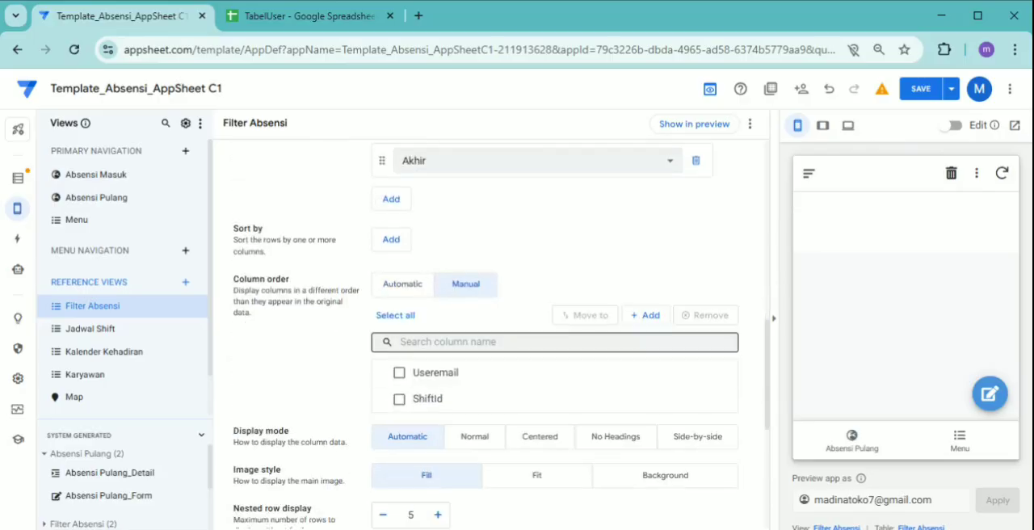
{"action": "left_click", "coordinate": [408, 292]}
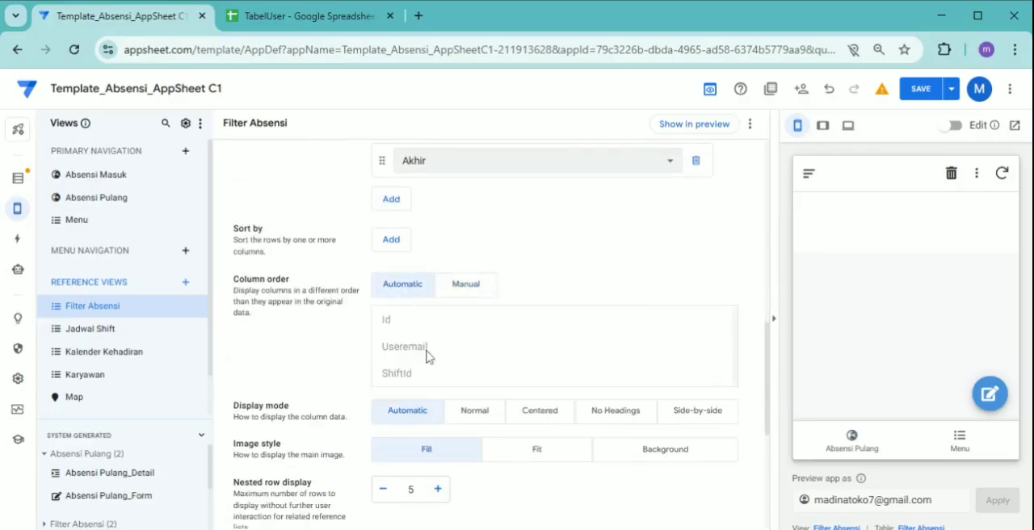
Set the Filter Absensi view's column order to Manual, remove the Id column and check the preview
{"action": "left_click", "coordinate": [465, 292]}
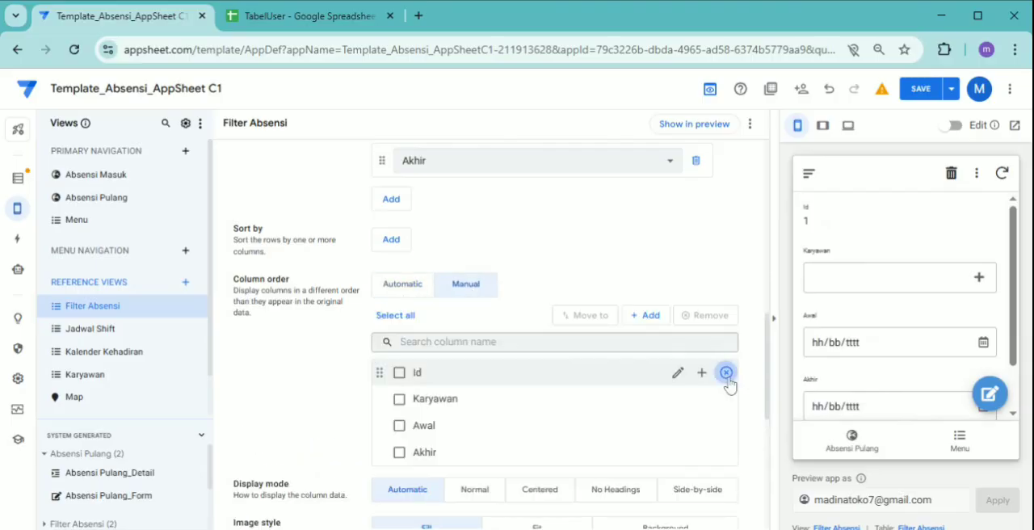
{"action": "left_click", "coordinate": [726, 373]}
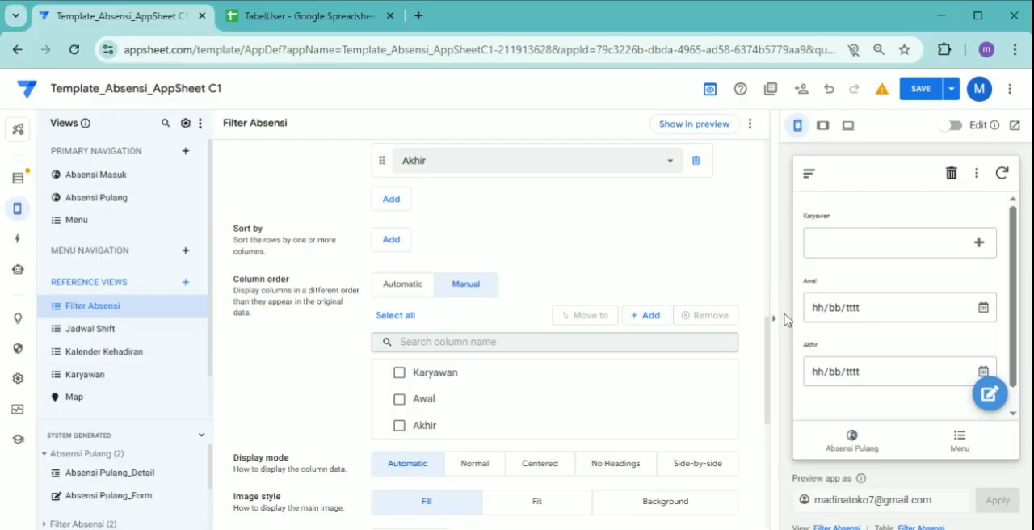
{"action": "left_click_drag", "start_coordinate": [1015, 326], "coordinate": [1021, 388]}
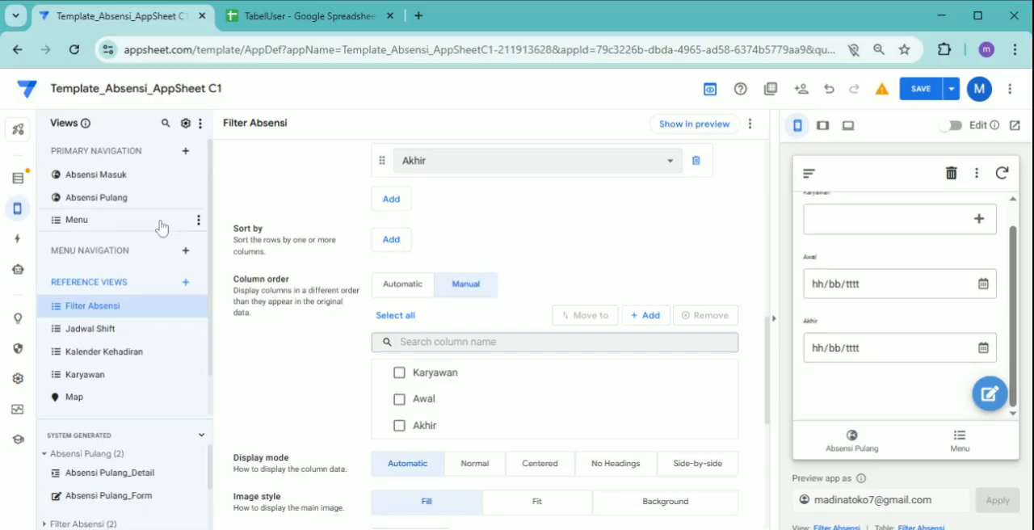
Create a new slice of the TabelAbsensi table and name it Filter Absensi 2
{"action": "left_click", "coordinate": [20, 179]}
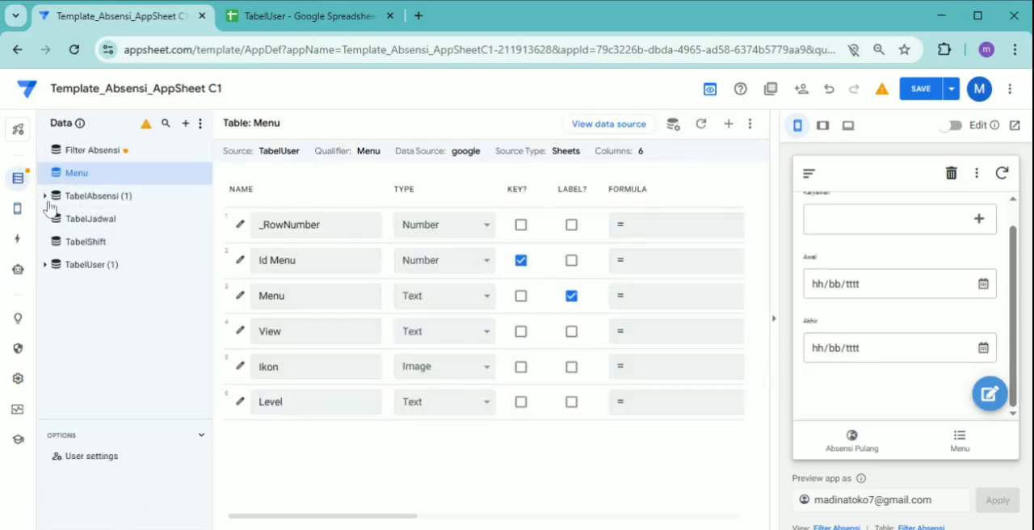
{"action": "left_click", "coordinate": [190, 197]}
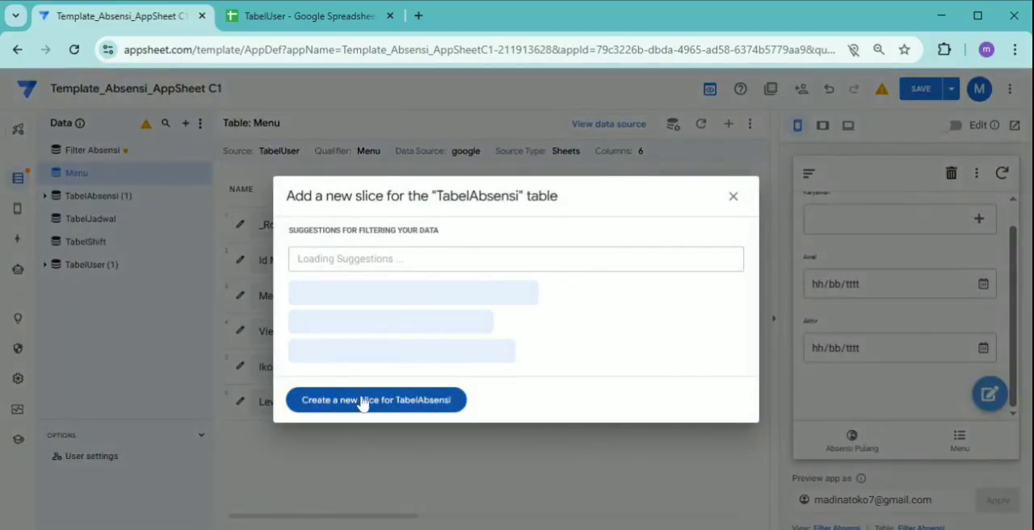
{"action": "left_click", "coordinate": [363, 401]}
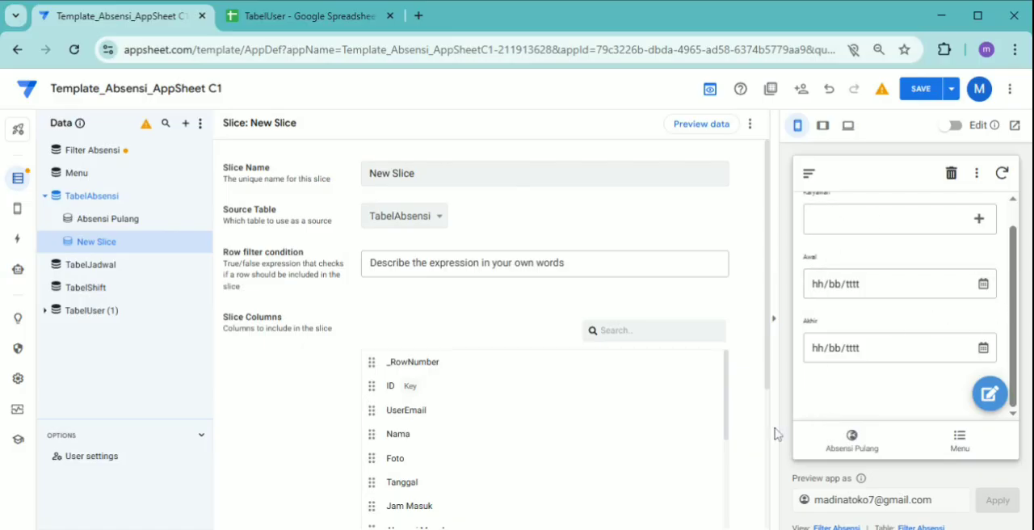
{"action": "triple_click", "coordinate": [392, 173]}
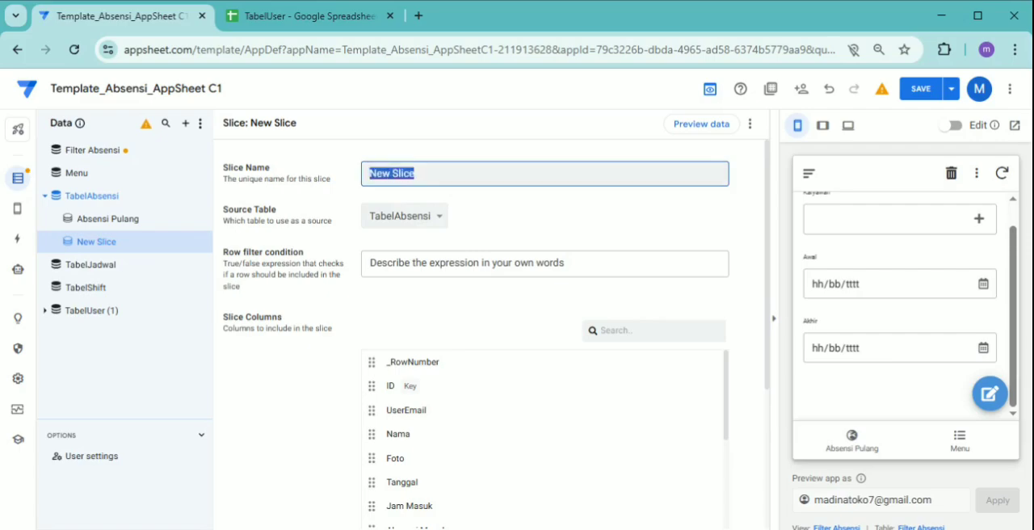
{"action": "type", "text": "Filter Abs"}
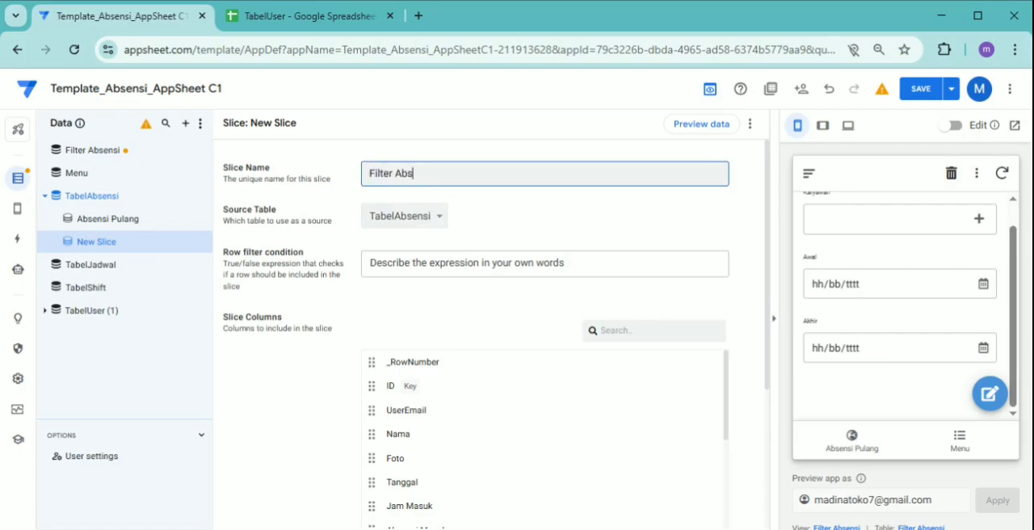
{"action": "type", "text": "ne"}
{"action": "type", "text": "nsi"}
Create a new row filter expression for the Filter Absensi 2 slice, starting with ISNOTBLANK(SELECT())
{"action": "left_click", "coordinate": [422, 262]}
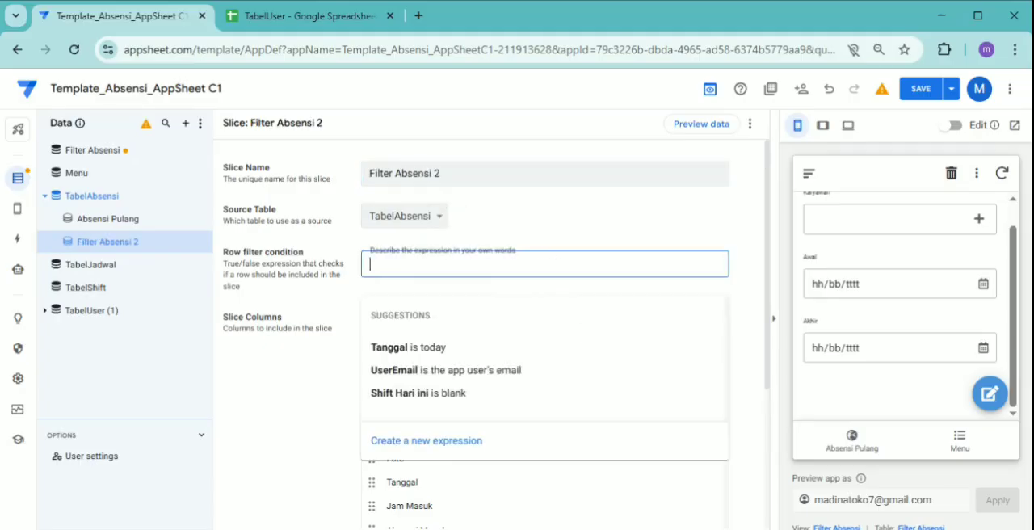
{"action": "left_click", "coordinate": [394, 449]}
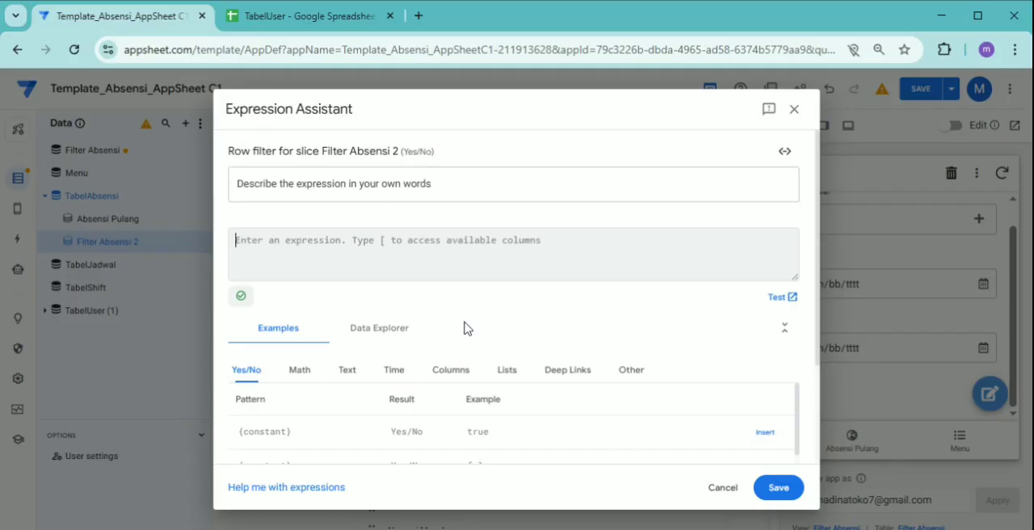
{"action": "type", "text": "IS"}
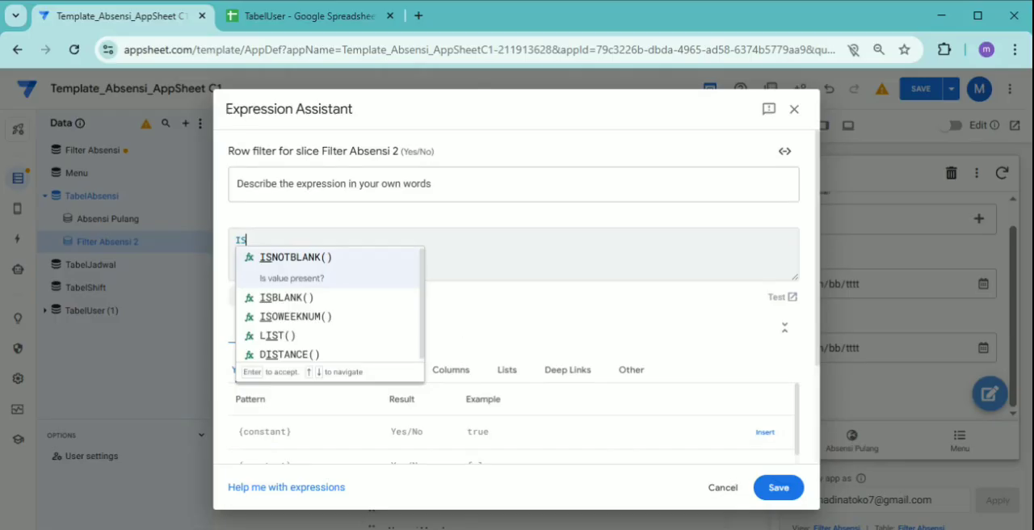
{"action": "key", "text": "Return"}
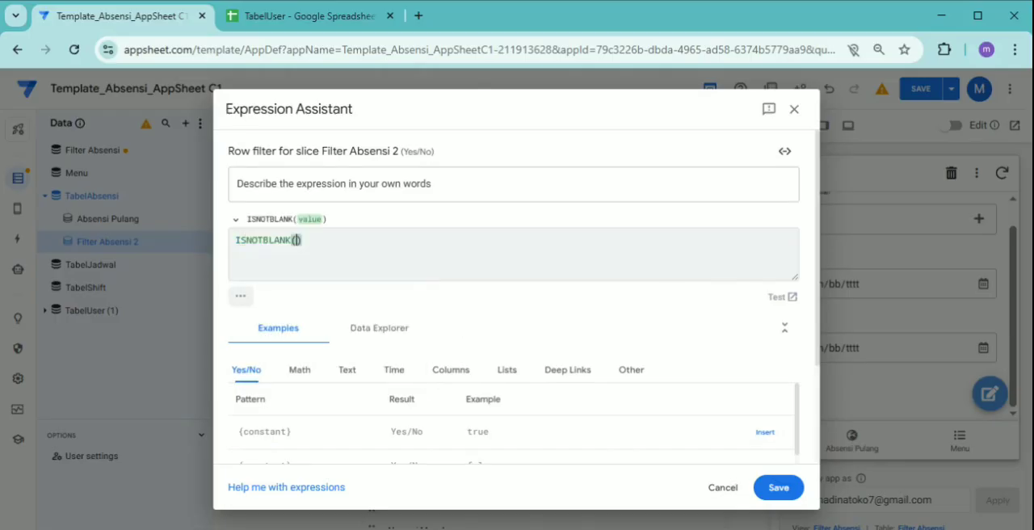
{"action": "type", "text": "S"}
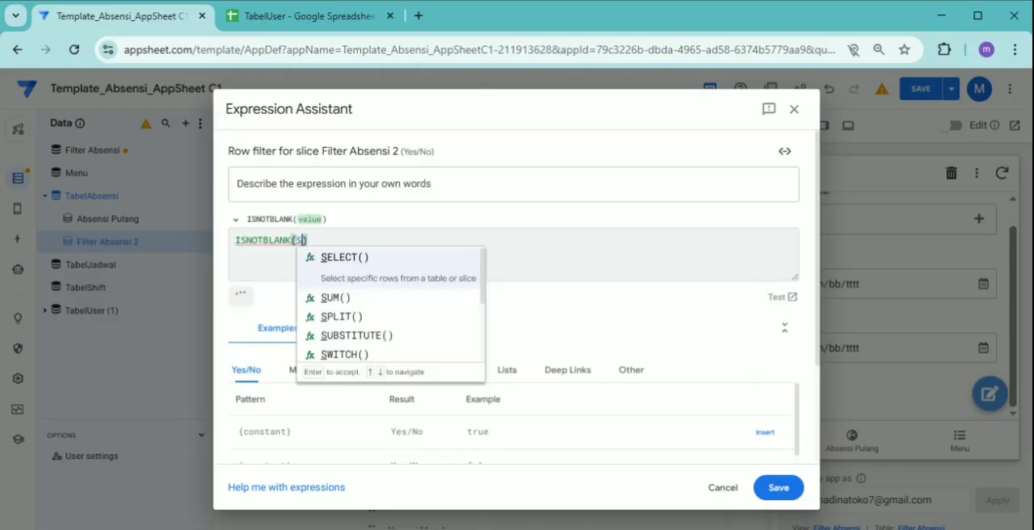
{"action": "key", "text": "Return"}
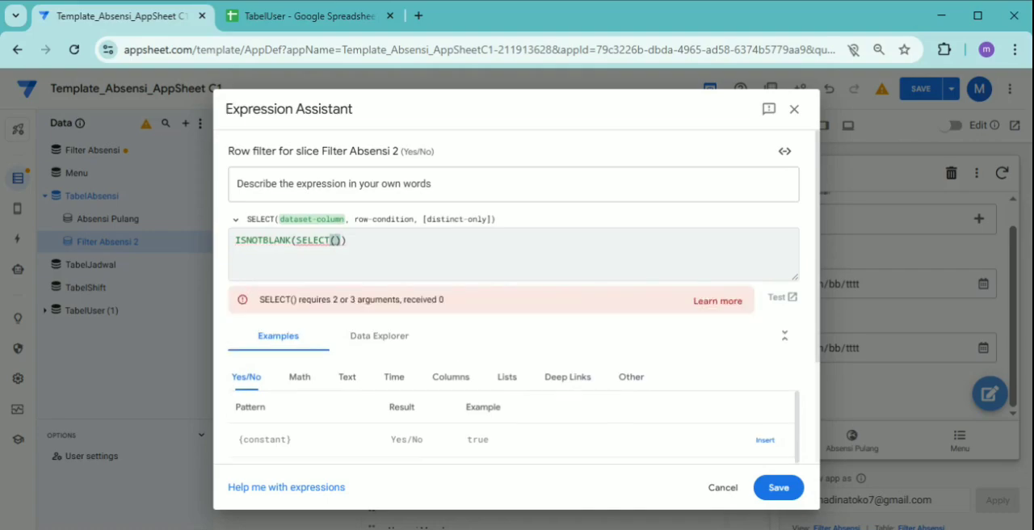
Enter Filter Absensi[Id] as the SELECT function's dataset column, followed by a comma
{"action": "type", "text": "F"}
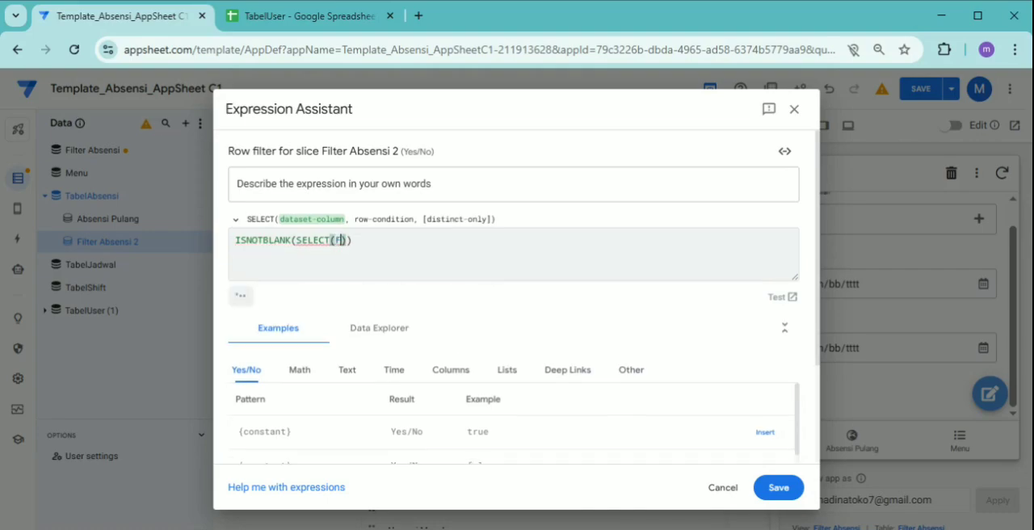
{"action": "key", "text": "Return"}
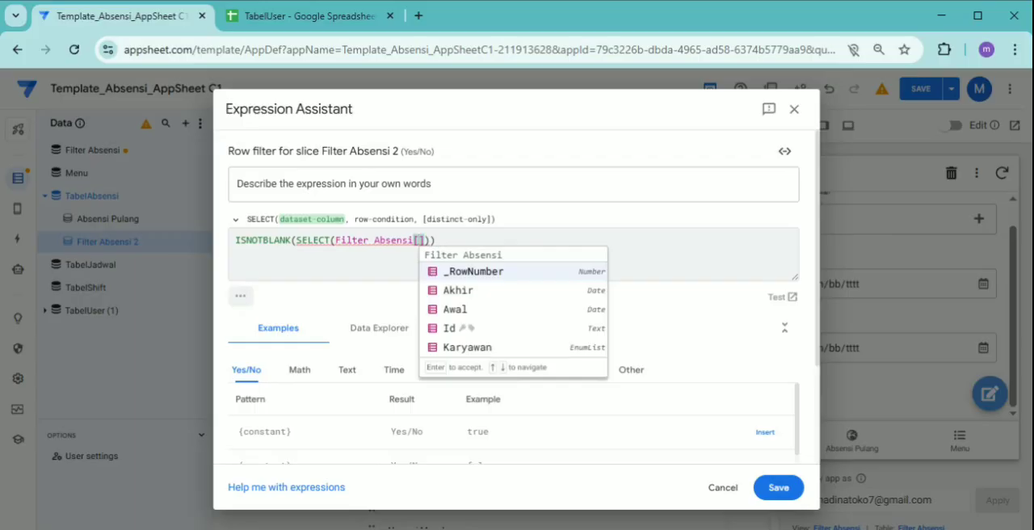
{"action": "key", "text": "Down"}
{"action": "key", "text": "Down"}
{"action": "key", "text": "Down"}
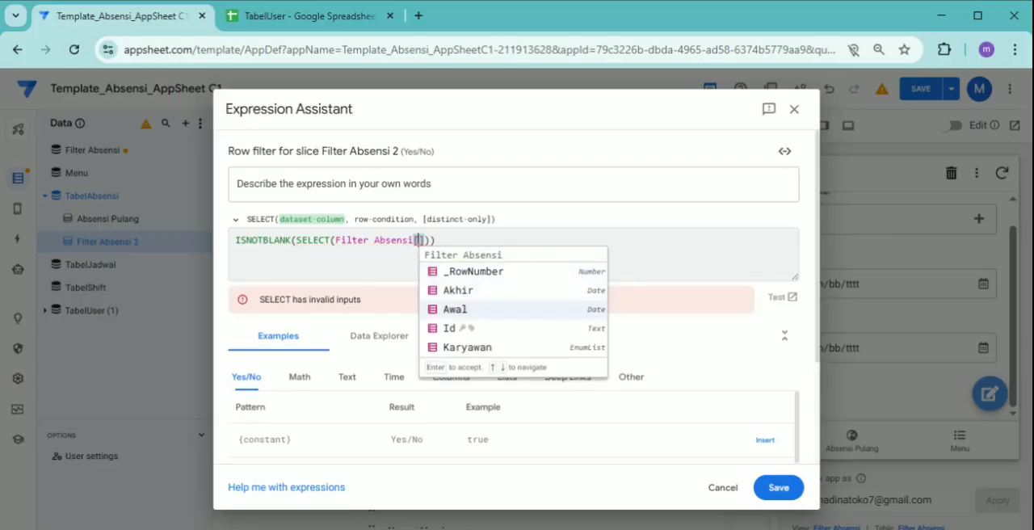
{"action": "key", "text": "Return"}
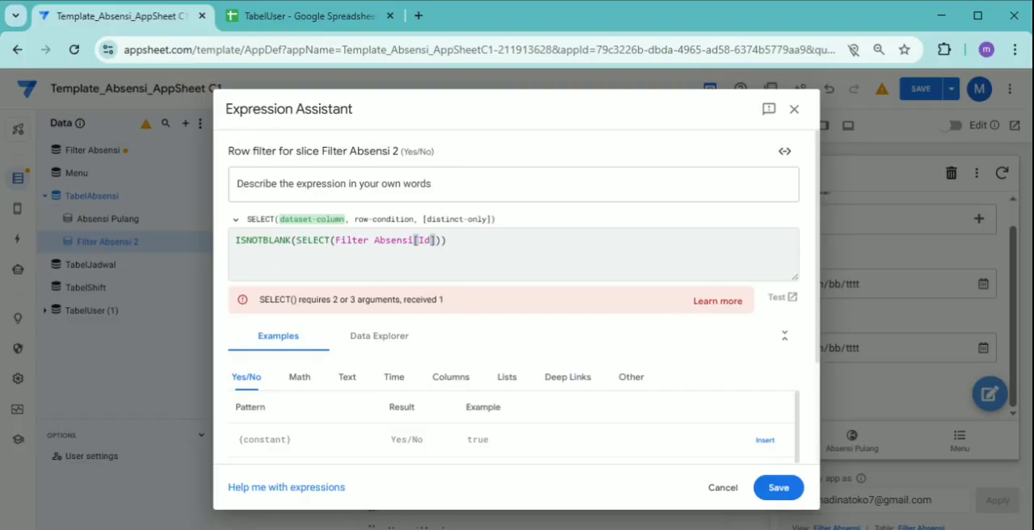
{"action": "key", "text": "Right"}
{"action": "type", "text": ","}
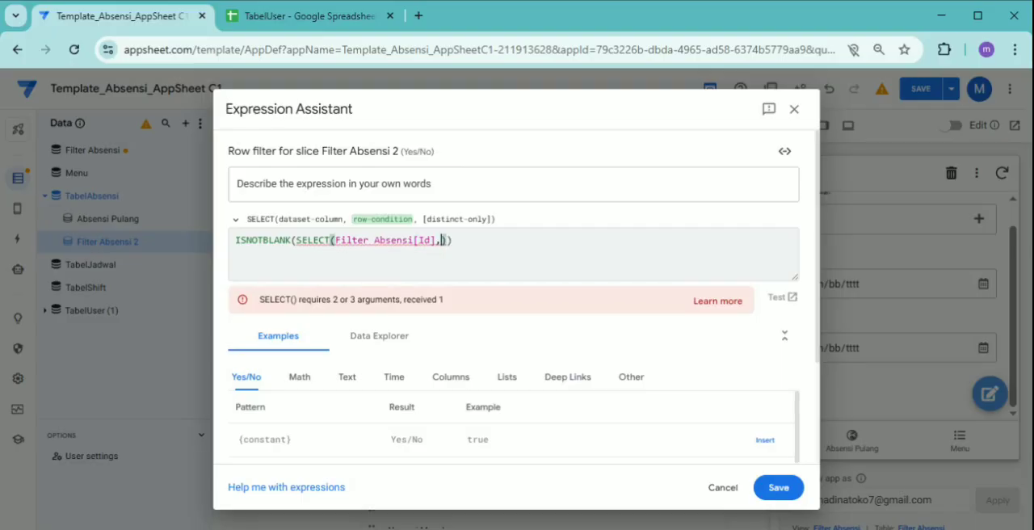
Add an empty AND() as the SELECT row condition and place it on its own second line
{"action": "type", "text": "AND"}
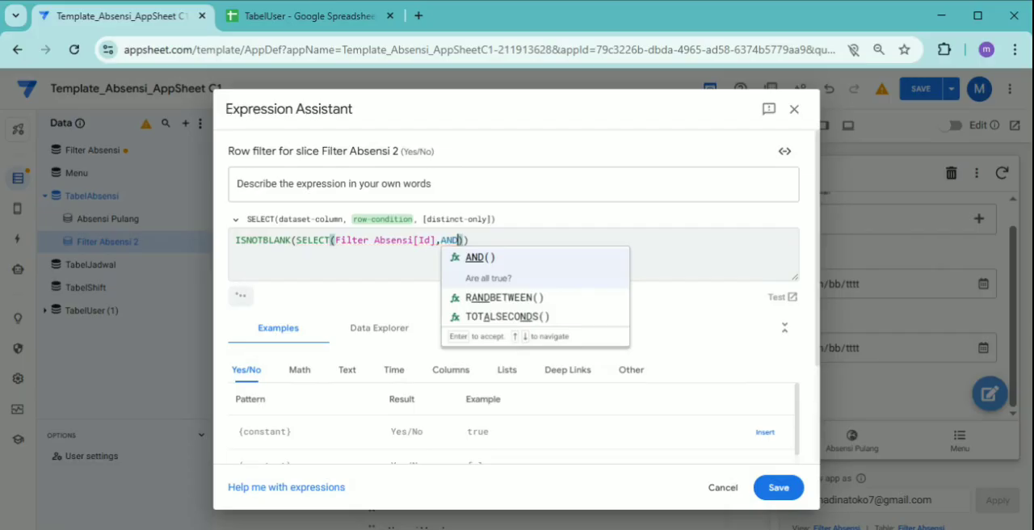
{"action": "key", "text": "Return"}
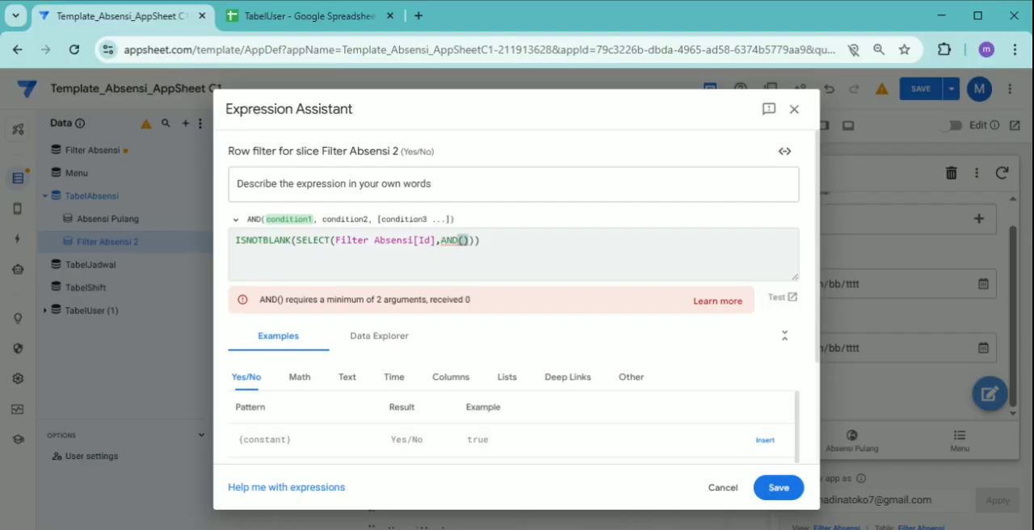
{"action": "key", "text": "Left"}
{"action": "key", "text": "Left"}
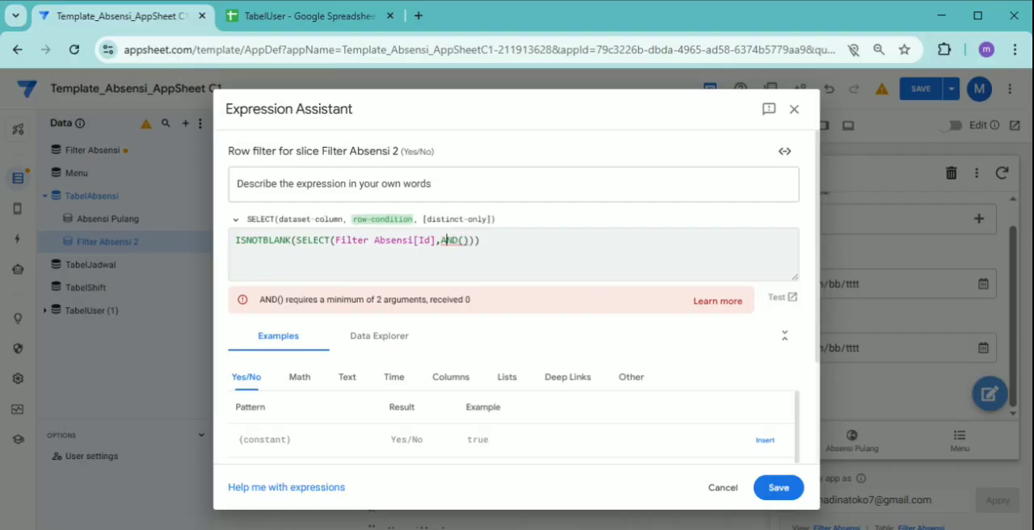
{"action": "key", "text": "Return"}
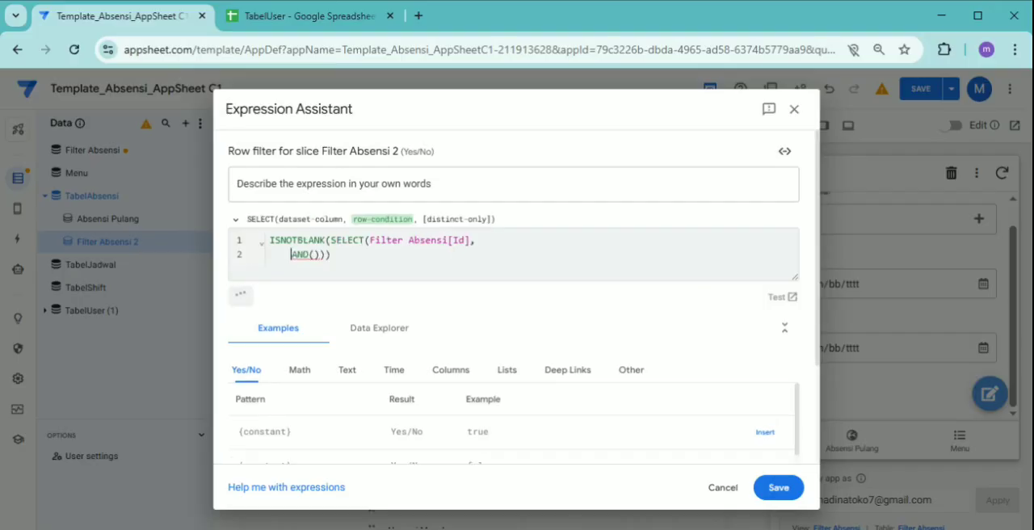
{"action": "key", "text": "Right"}
{"action": "key", "text": "Right"}
{"action": "key", "text": "Right"}
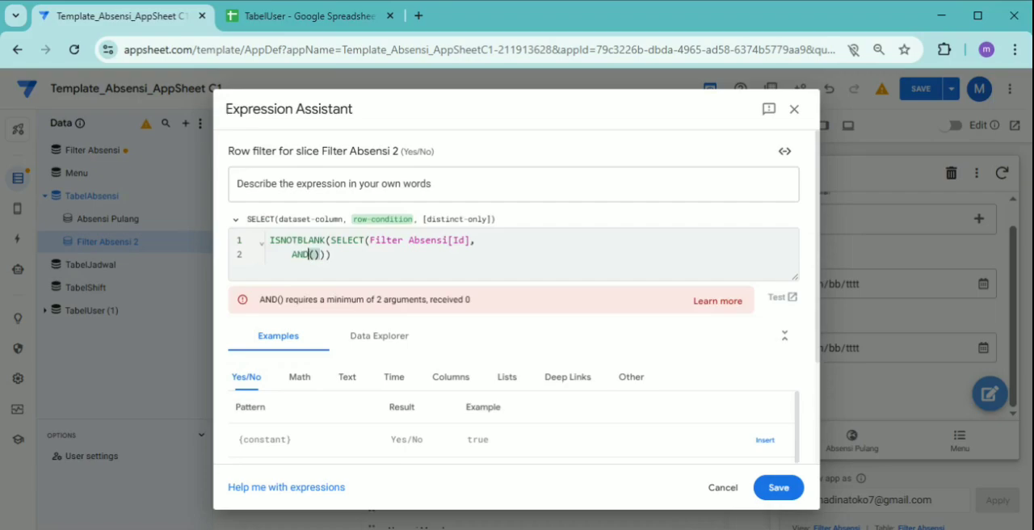
{"action": "key", "text": "Right"}
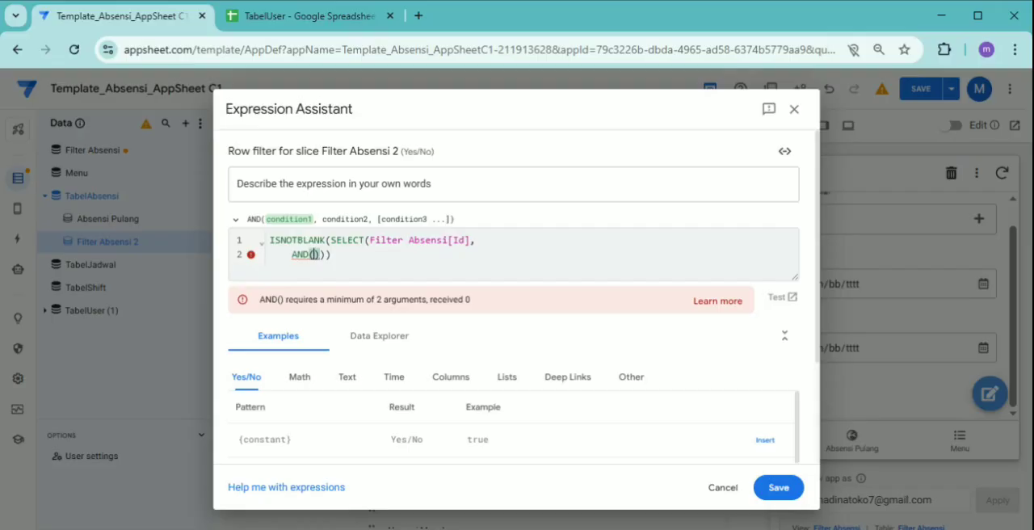
Insert SPLIT(Filter Absensi[Karyawan]) as the first condition inside AND()
{"action": "type", "text": "SPLIT"}
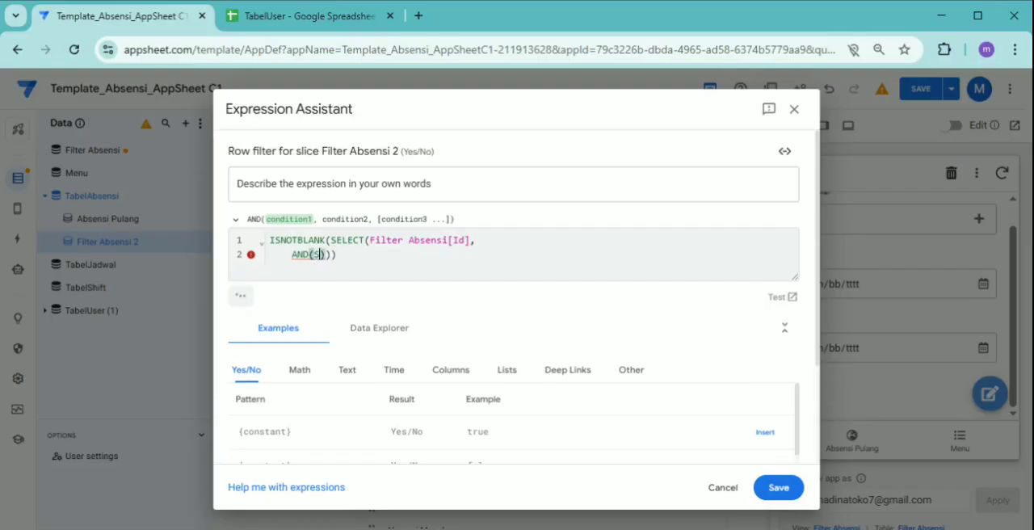
{"action": "key", "text": "Return"}
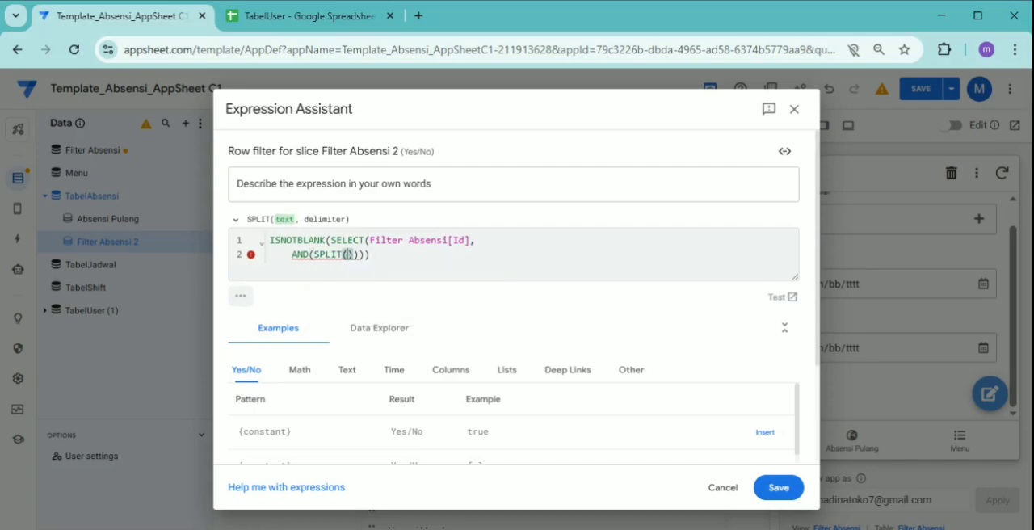
{"action": "type", "text": "Fi"}
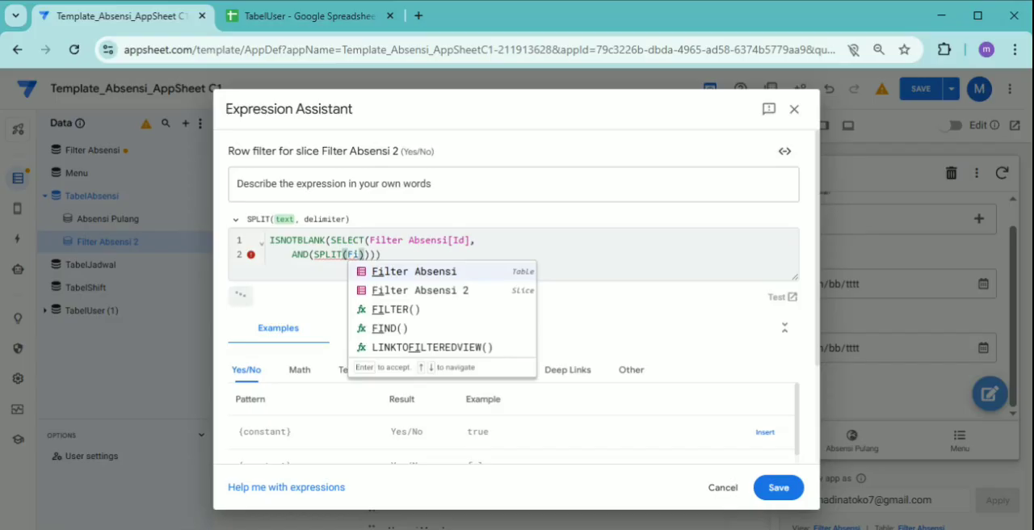
{"action": "key", "text": "Return"}
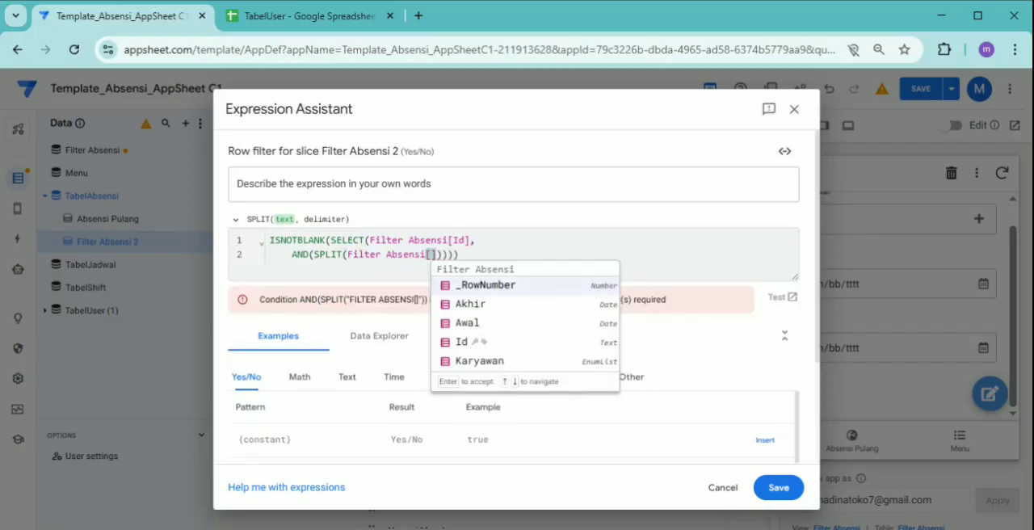
{"action": "key", "text": "Down"}
{"action": "key", "text": "Down"}
{"action": "key", "text": "Down"}
{"action": "key", "text": "Down"}
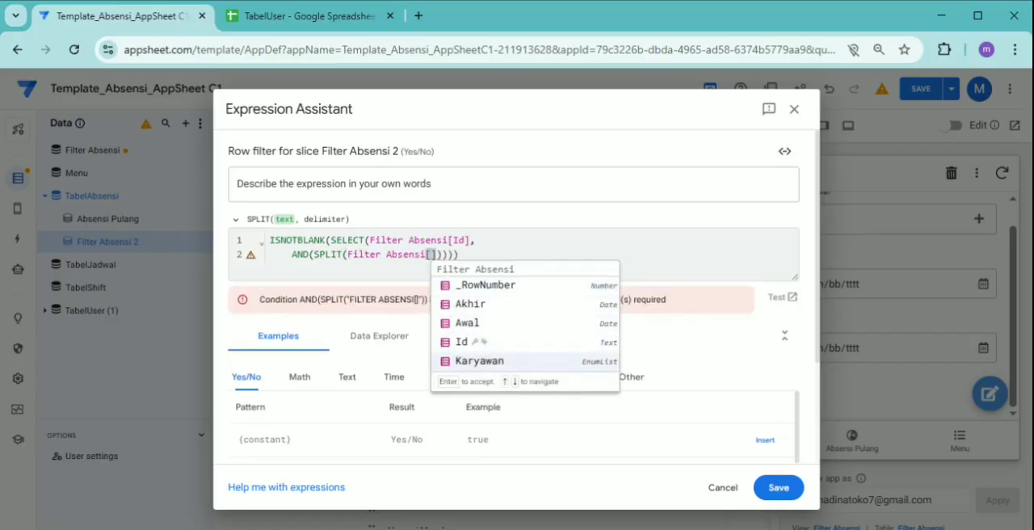
{"action": "key", "text": "Return"}
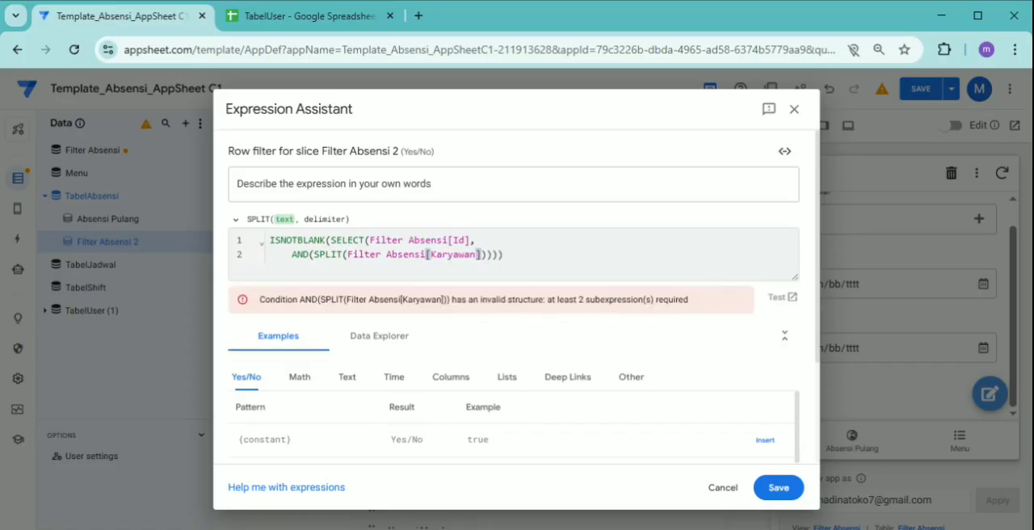
Add "," as the delimiter argument of the SPLIT function
{"action": "key", "text": "Right"}
{"action": "key", "text": "Left"}
{"action": "type", "text": ",\""}
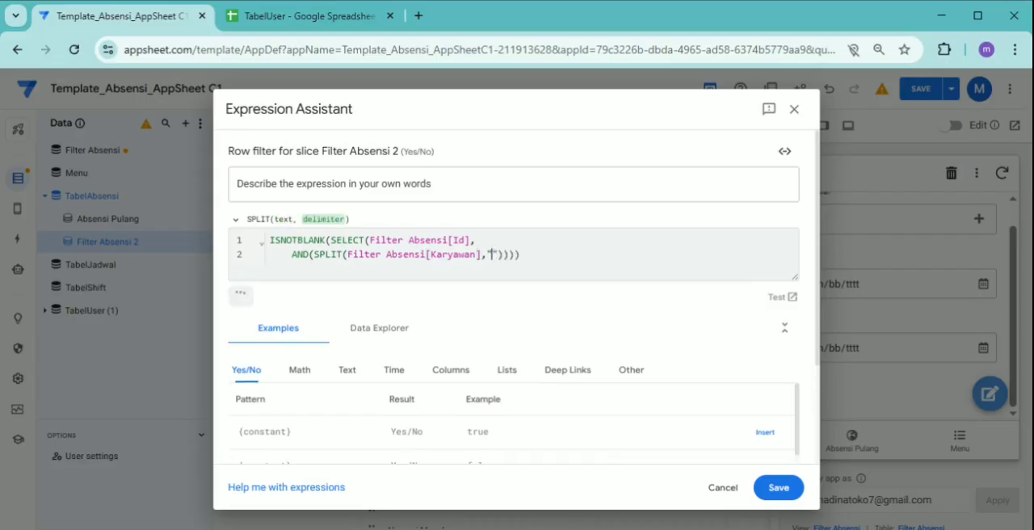
{"action": "type", "text": ",\""}
{"action": "key", "text": "Right"}
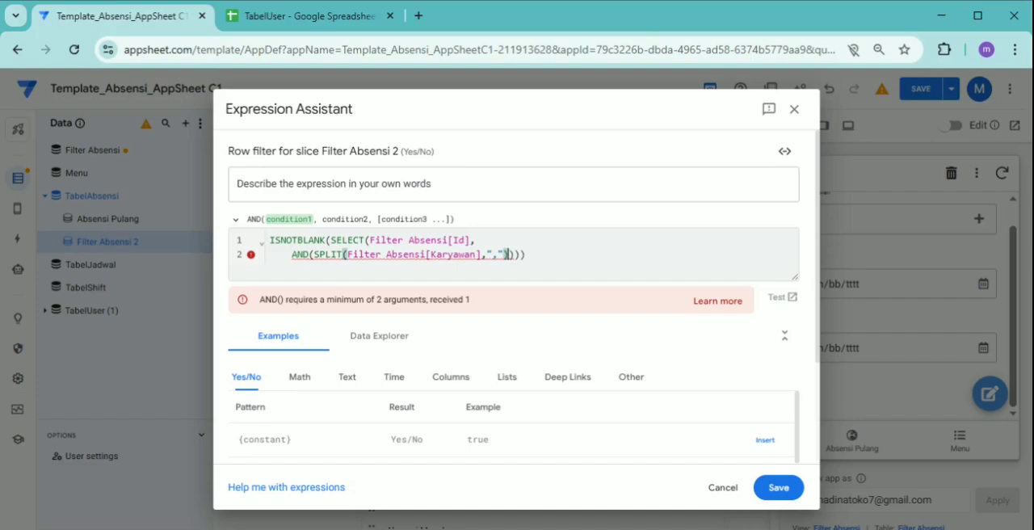
Insert the CONTAINS function in front of SPLIT so the SPLIT expression is its text to search
{"action": "key", "text": "Left"}
{"action": "key", "text": "Left"}
{"action": "key", "text": "Left"}
{"action": "key", "text": "Left"}
{"action": "key", "text": "Left"}
{"action": "key", "text": "Left"}
{"action": "key", "text": "Left"}
{"action": "key", "text": "Left"}
{"action": "key", "text": "Left"}
{"action": "key", "text": "Left"}
{"action": "key", "text": "Left"}
{"action": "key", "text": "Left"}
{"action": "key", "text": "Left"}
{"action": "key", "text": "Left"}
{"action": "key", "text": "Left"}
{"action": "key", "text": "Left"}
{"action": "key", "text": "Left"}
{"action": "key", "text": "Left"}
{"action": "key", "text": "Left"}
{"action": "key", "text": "Left"}
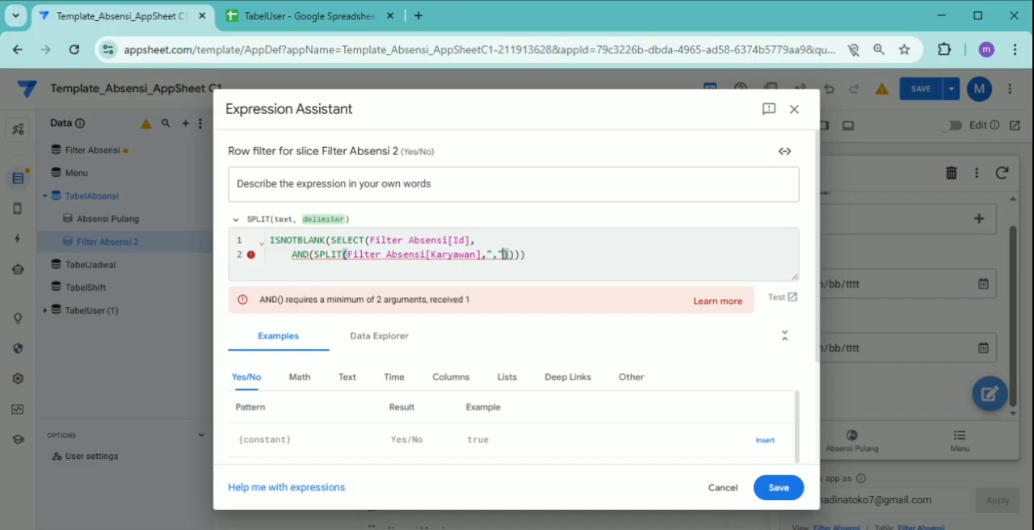
{"action": "key", "text": "Left"}
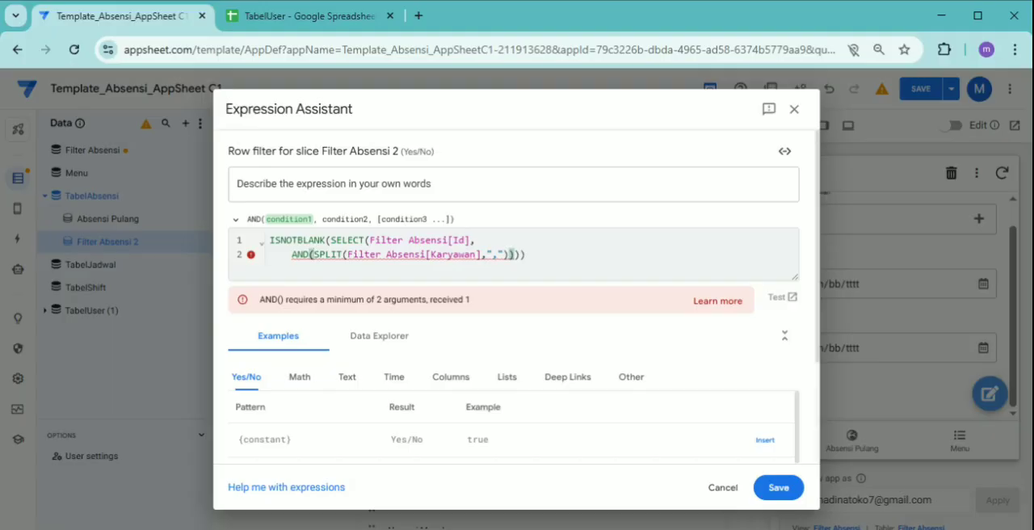
{"action": "type", "text": "CON"}
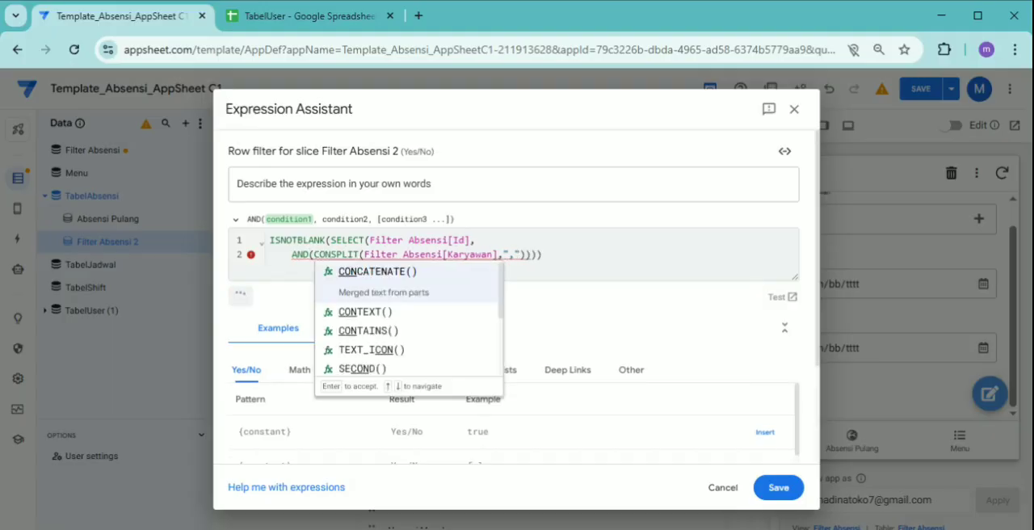
{"action": "key", "text": "Down"}
{"action": "key", "text": "Down"}
{"action": "key", "text": "Return"}
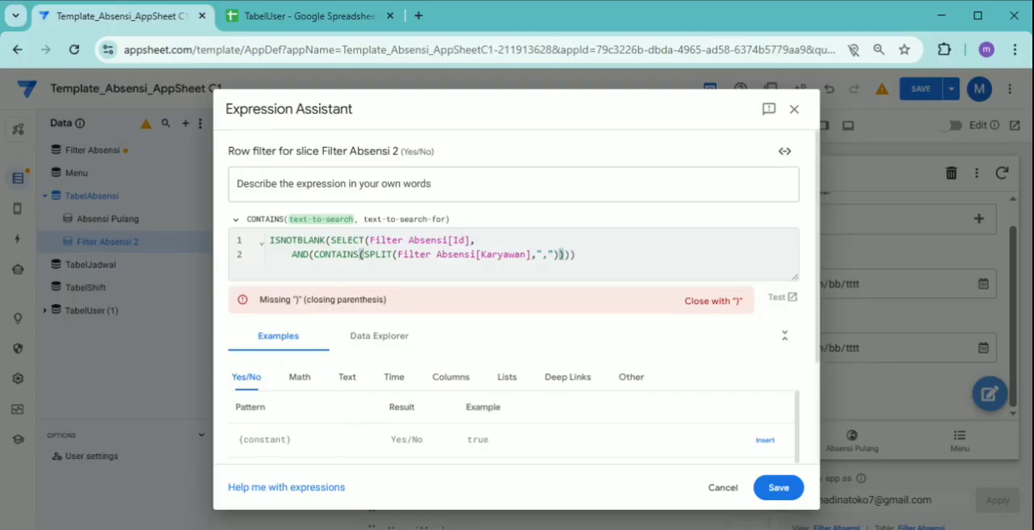
Add [_THISROW] as the text-to-search-for argument of CONTAINS, after the SPLIT expression
{"action": "key", "text": "Right"}
{"action": "key", "text": "Right"}
{"action": "key", "text": "Right"}
{"action": "key", "text": "Right"}
{"action": "key", "text": "Right"}
{"action": "key", "text": "Right"}
{"action": "key", "text": "Right"}
{"action": "key", "text": "Right"}
{"action": "key", "text": "Right"}
{"action": "key", "text": "Right"}
{"action": "key", "text": "Right"}
{"action": "key", "text": "Right"}
{"action": "key", "text": "Right"}
{"action": "key", "text": "Right"}
{"action": "key", "text": "Right"}
{"action": "key", "text": "Right"}
{"action": "key", "text": "Right"}
{"action": "key", "text": "Right"}
{"action": "key", "text": "Right"}
{"action": "key", "text": "Right"}
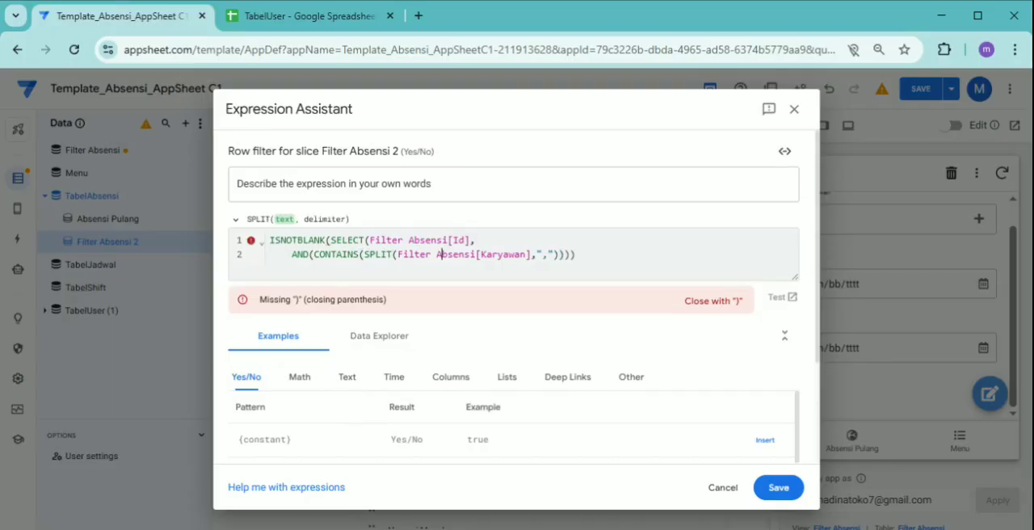
{"action": "key", "text": "Right"}
{"action": "key", "text": "Right"}
{"action": "key", "text": "Right"}
{"action": "key", "text": "Right"}
{"action": "key", "text": "Right"}
{"action": "key", "text": "Right"}
{"action": "key", "text": "Right"}
{"action": "key", "text": "Right"}
{"action": "key", "text": "Right"}
{"action": "key", "text": "Right"}
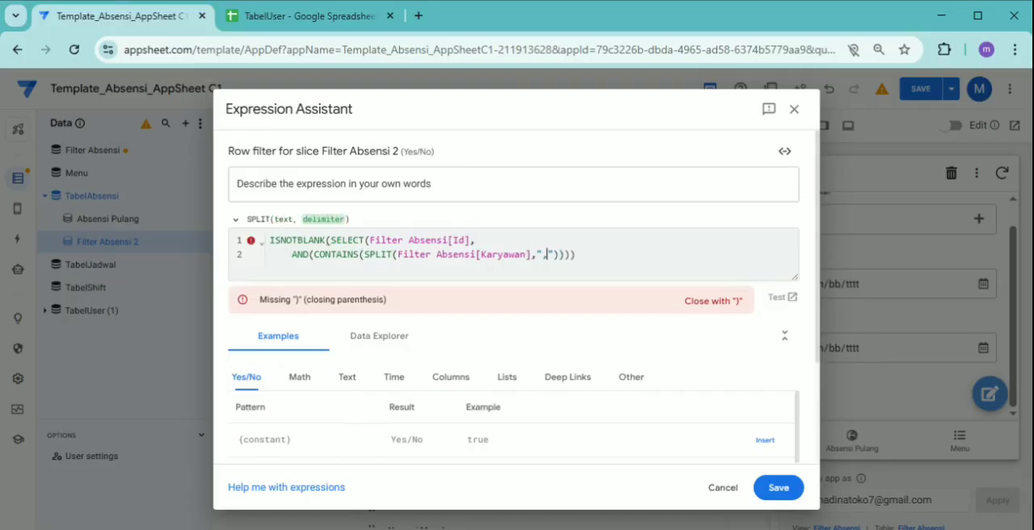
{"action": "key", "text": "Right"}
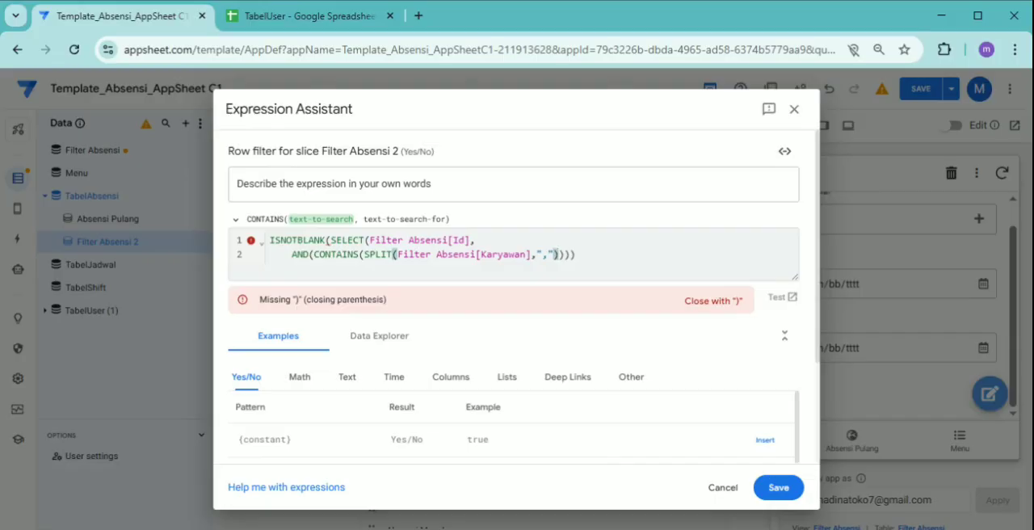
{"action": "type", "text": ","}
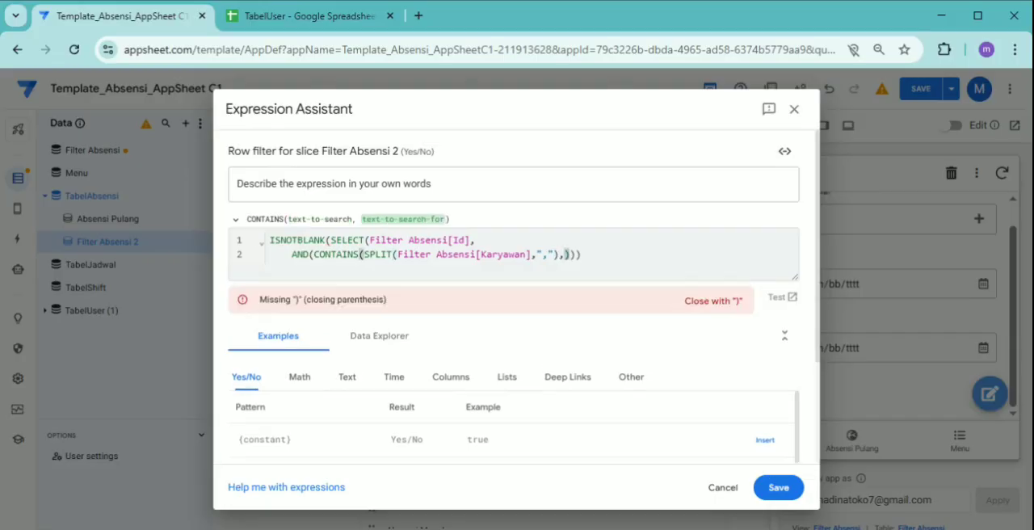
{"action": "type", "text": "["}
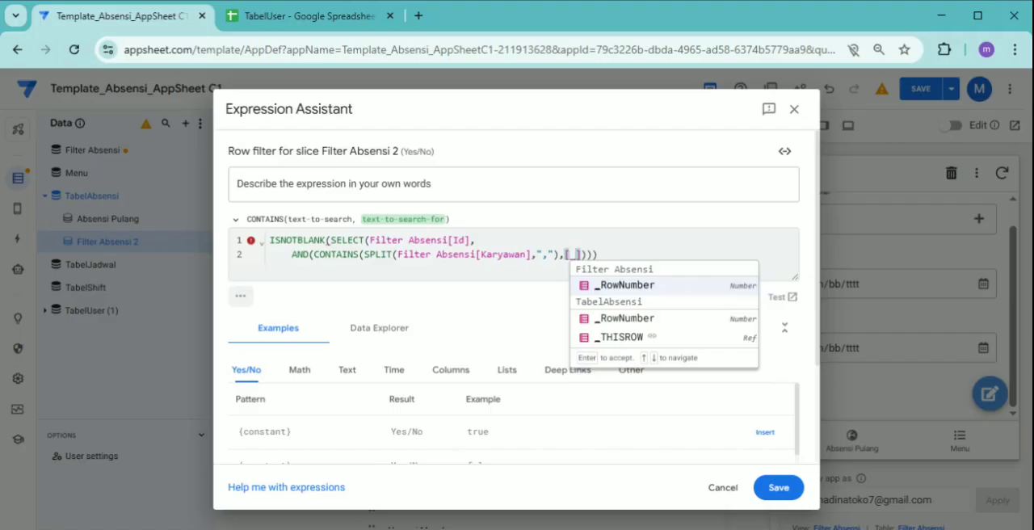
{"action": "key", "text": "Down"}
{"action": "key", "text": "Down"}
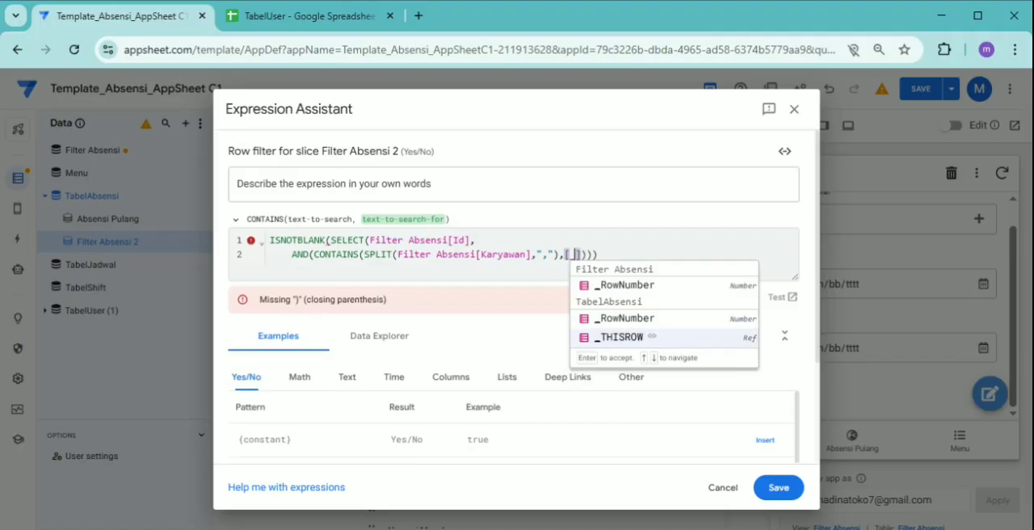
{"action": "key", "text": "Return"}
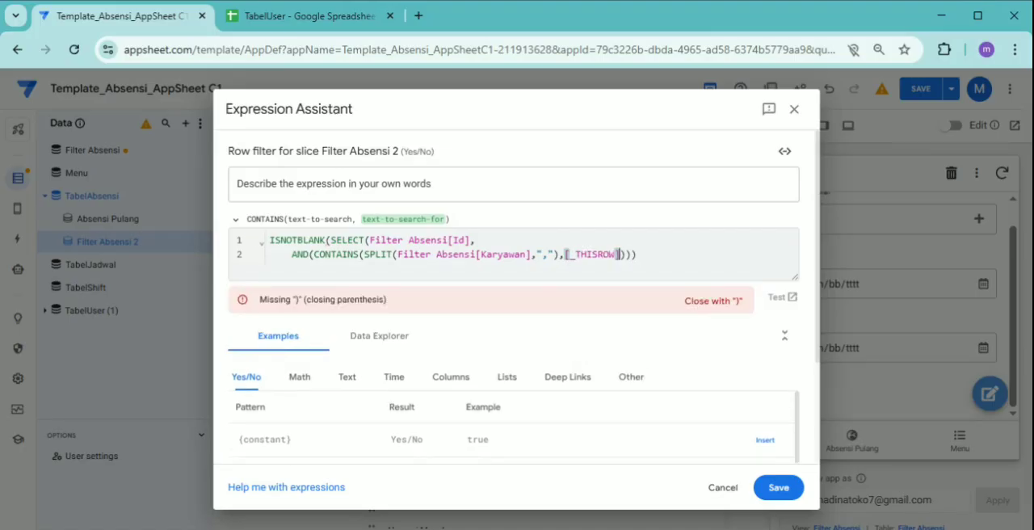
Extend the CONTAINS search argument with .[Nama] and end this first AND condition with a comma
{"action": "type", "text": ".[p"}
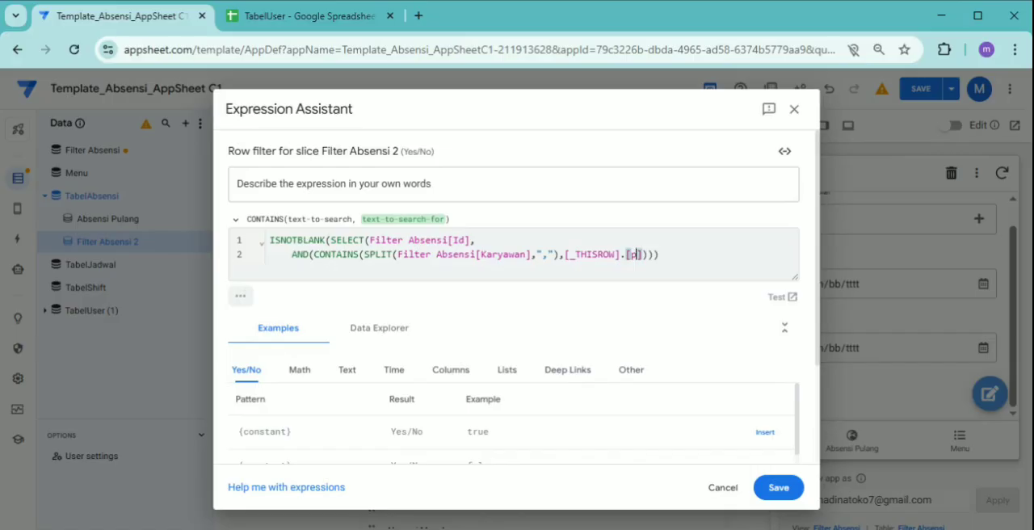
{"action": "key", "text": "BackSpace"}
{"action": "type", "text": "N"}
{"action": "key", "text": "Return"}
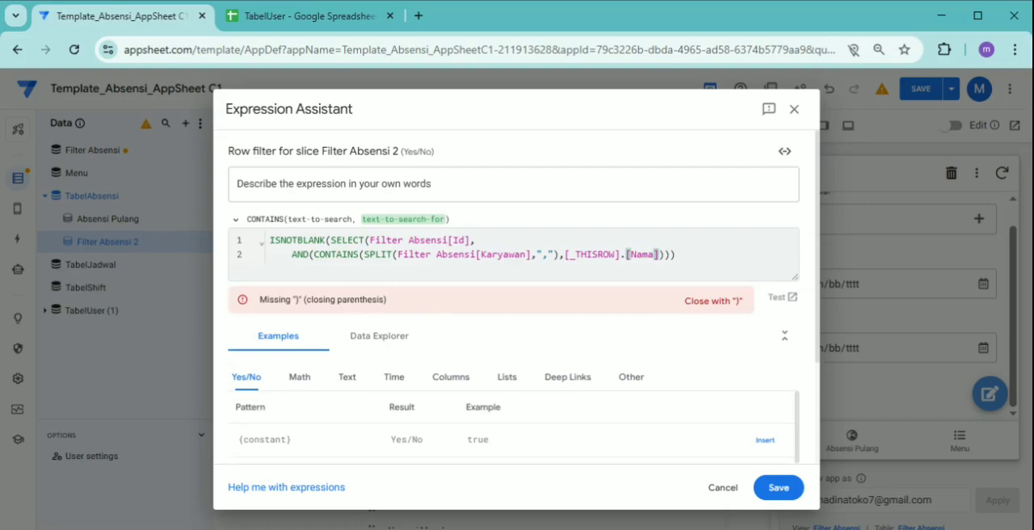
{"action": "type", "text": "]),"}
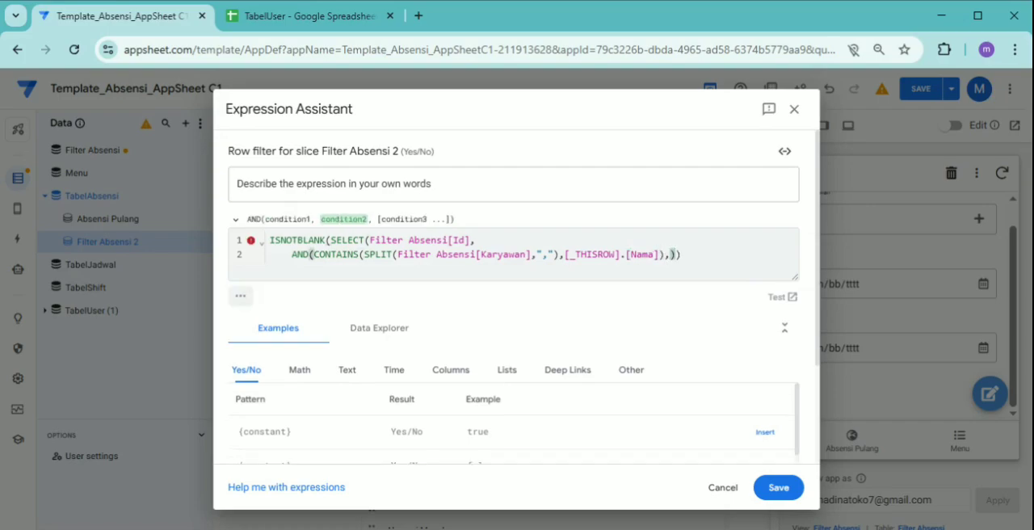
Start the second AND condition on a new third line with [Awal]<=
{"action": "key", "text": "Return"}
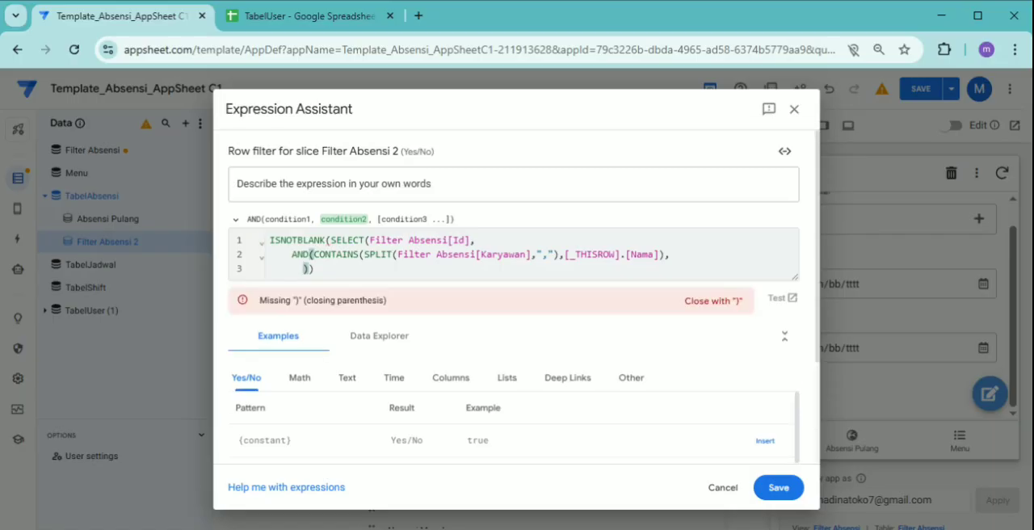
{"action": "type", "text": "["}
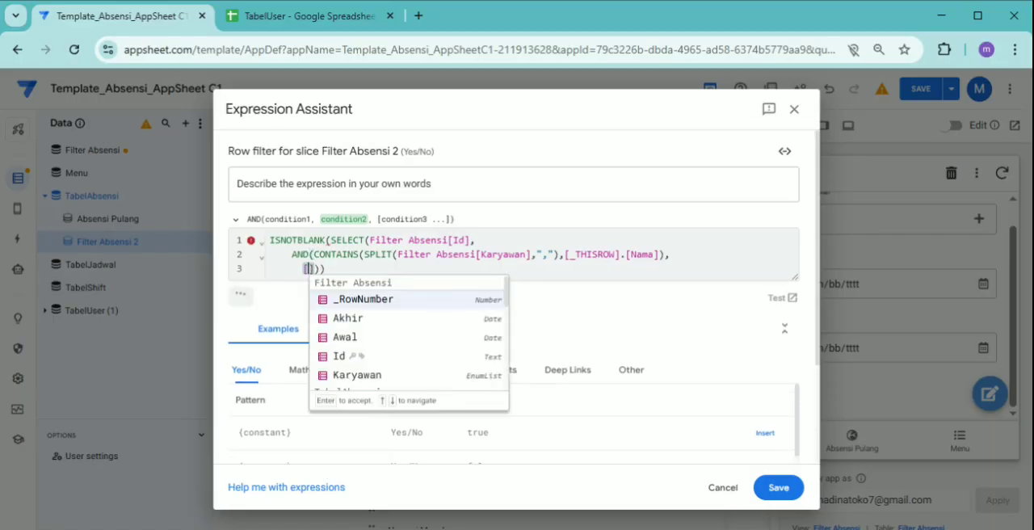
{"action": "key", "text": "Down"}
{"action": "key", "text": "Down"}
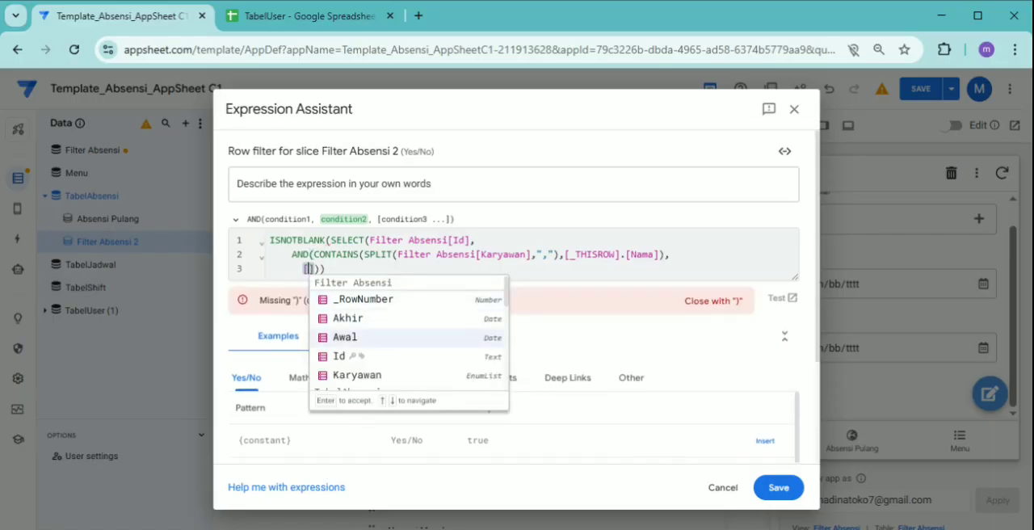
{"action": "key", "text": "Return"}
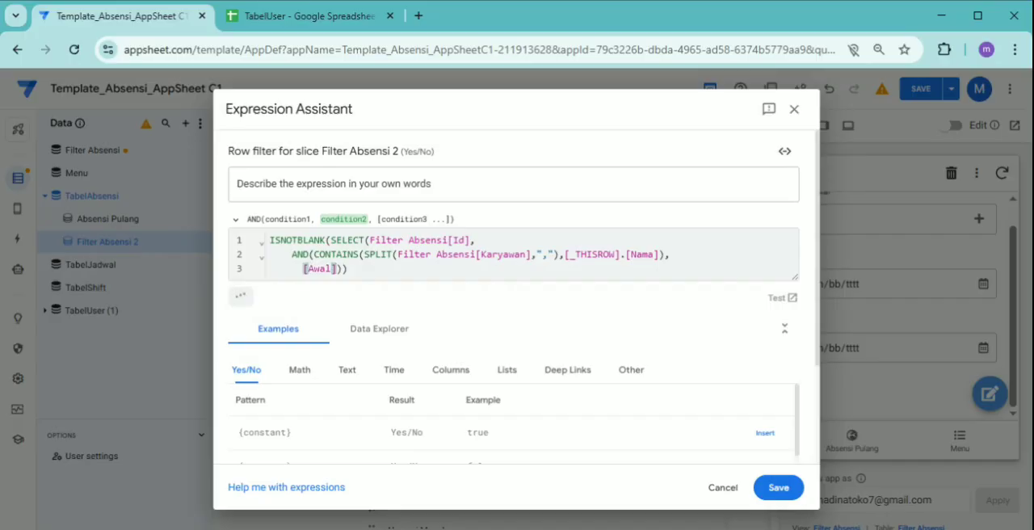
{"action": "type", "text": "<="}
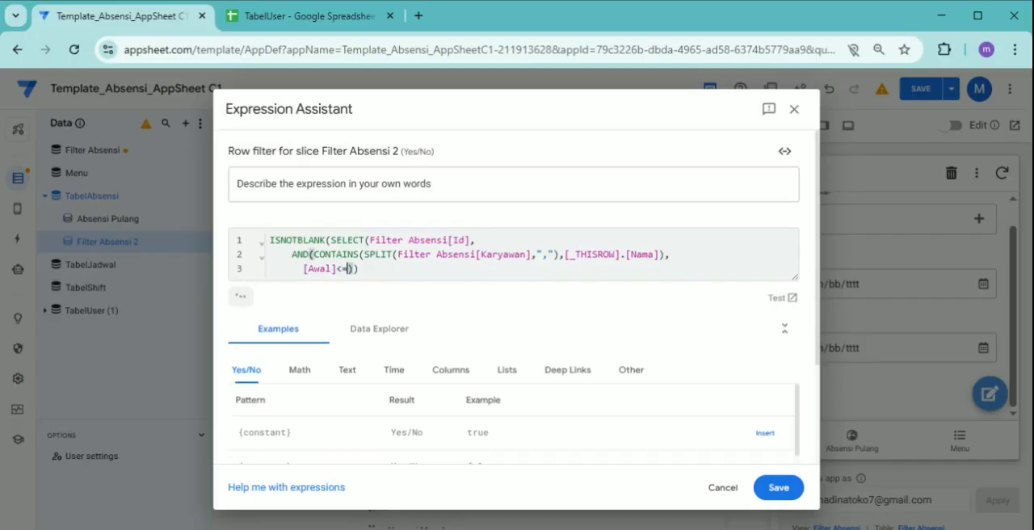
{"action": "type", "text": "["}
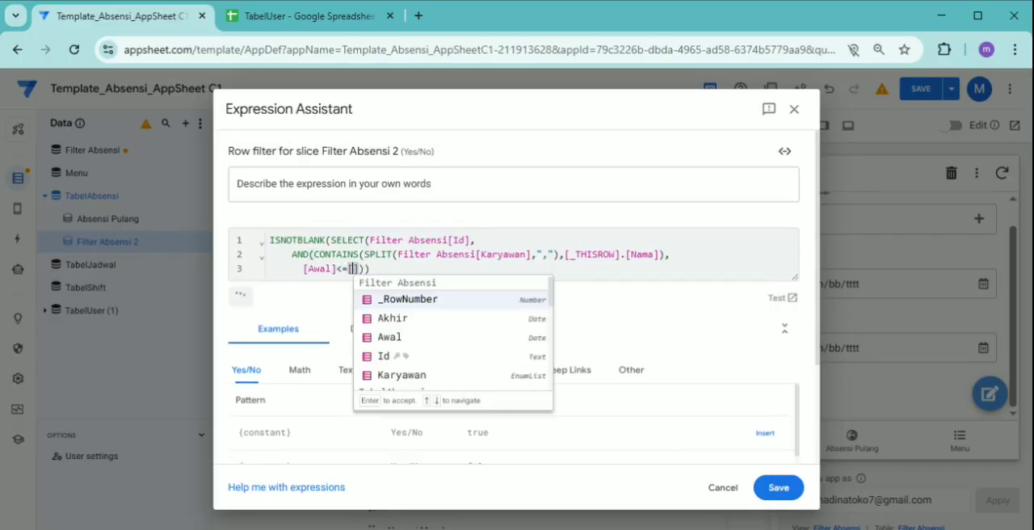
{"action": "type", "text": "_T"}
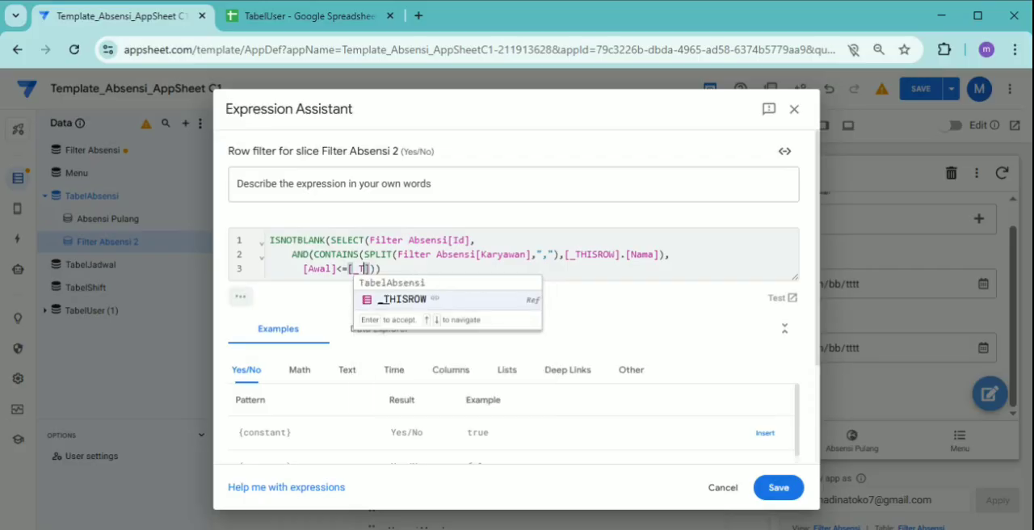
Complete the [Awal] comparison with [_THISROW].[Tanggal] as its right-hand side
{"action": "key", "text": "Return"}
{"action": "type", "text": ".["}
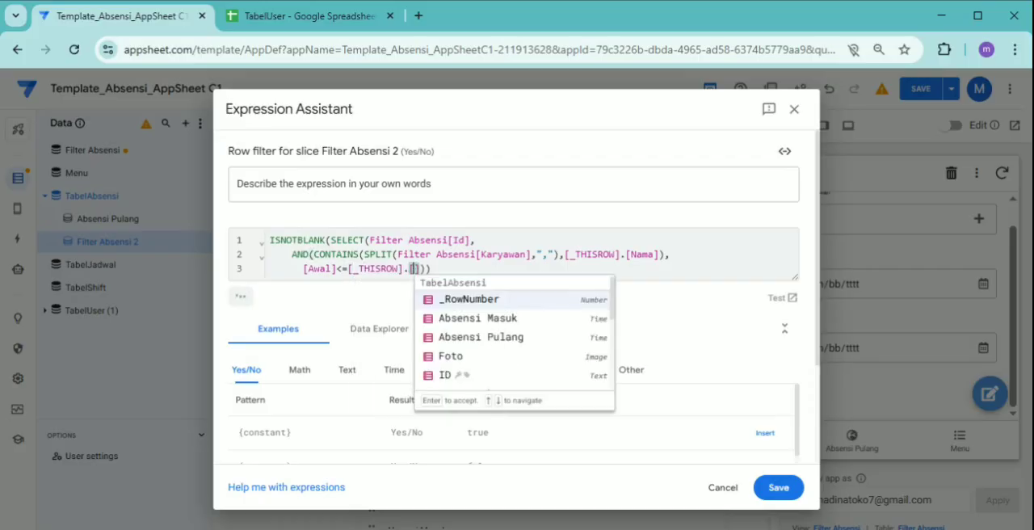
{"action": "key", "text": "Down"}
{"action": "key", "text": "Down"}
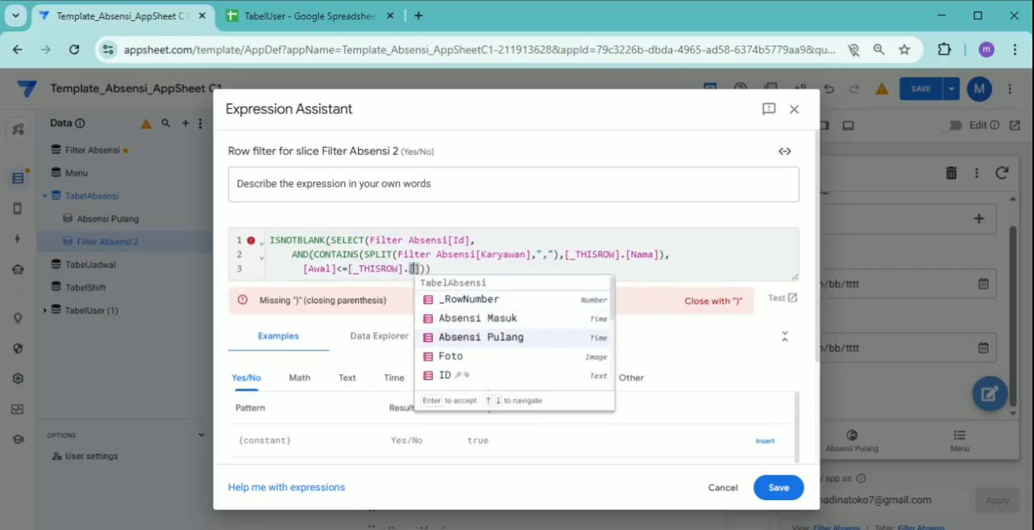
{"action": "type", "text": "T"}
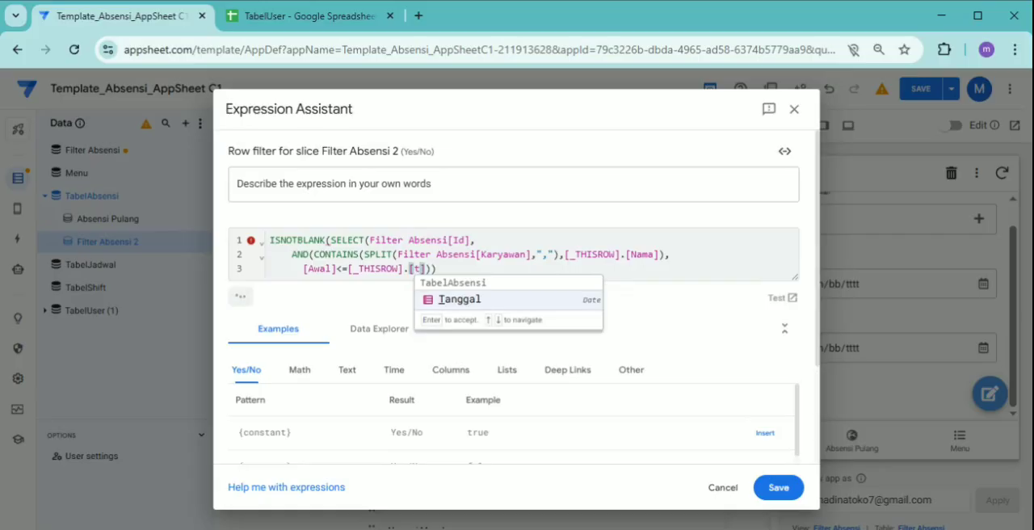
{"action": "key", "text": "Return"}
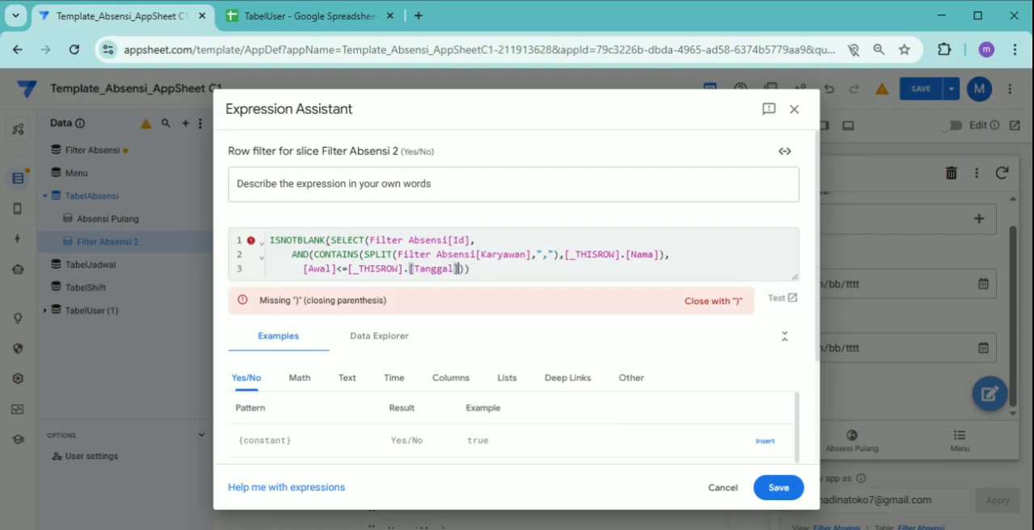
Add [Akhir]>=[_THISROW].[Tanggal] as the third AND condition, separated by a comma
{"action": "type", "text": ","}
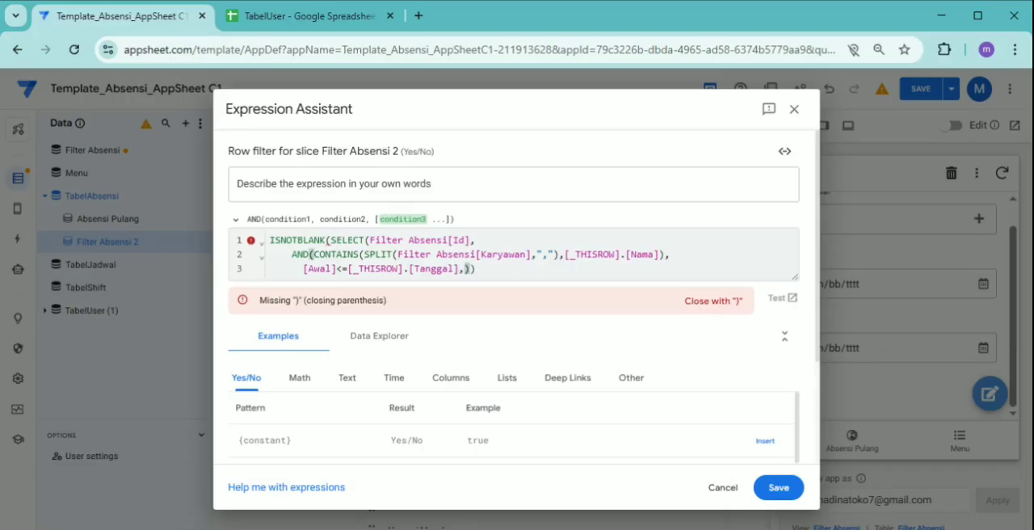
{"action": "type", "text": "["}
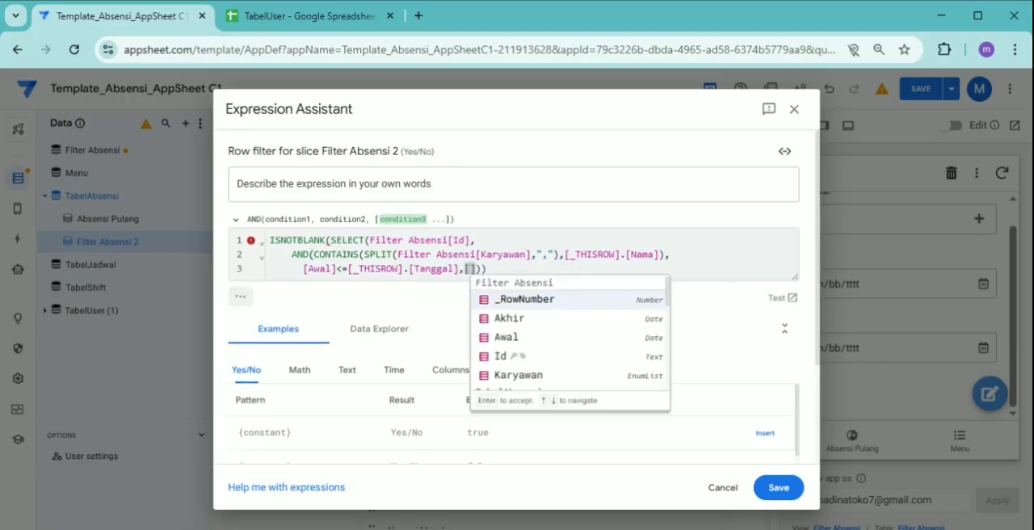
{"action": "key", "text": "Down"}
{"action": "key", "text": "Return"}
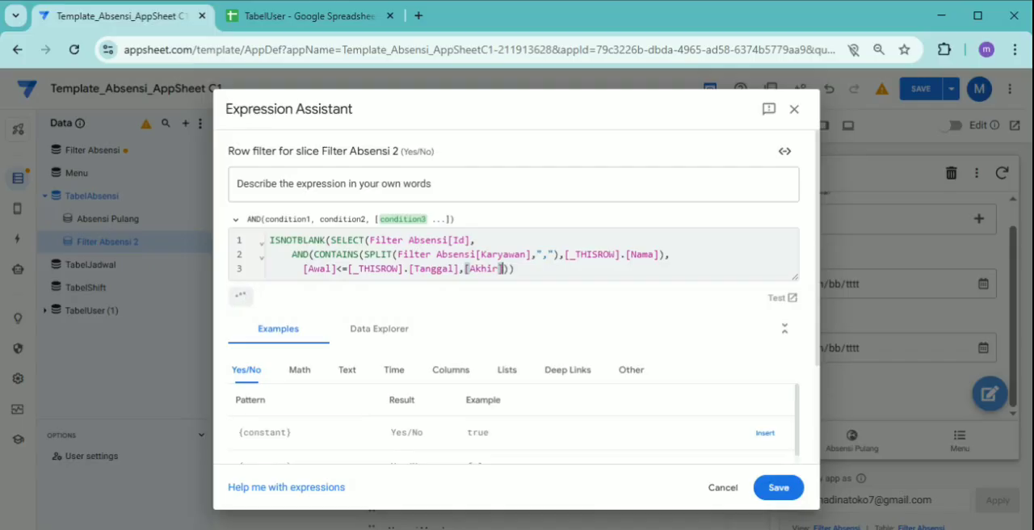
{"action": "type", "text": "]>"}
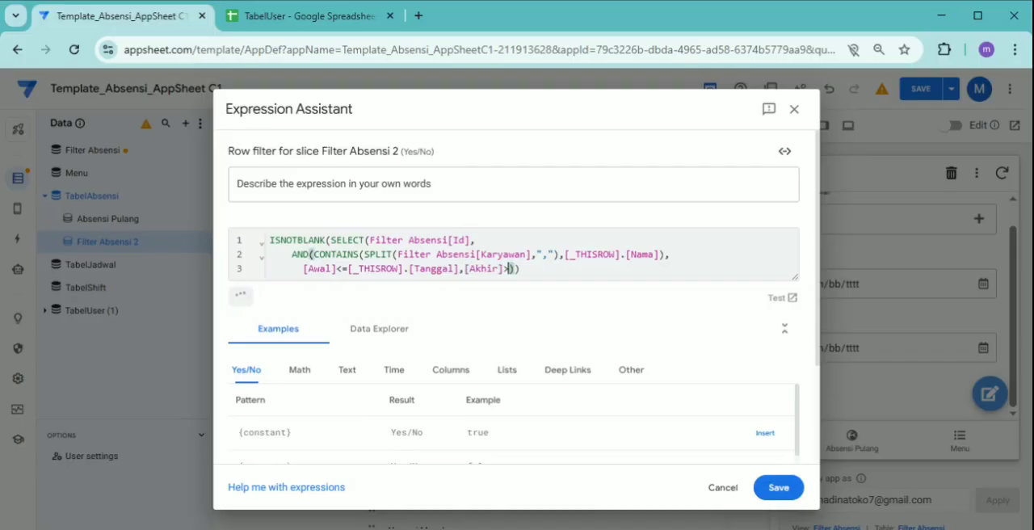
{"action": "type", "text": "=[_T"}
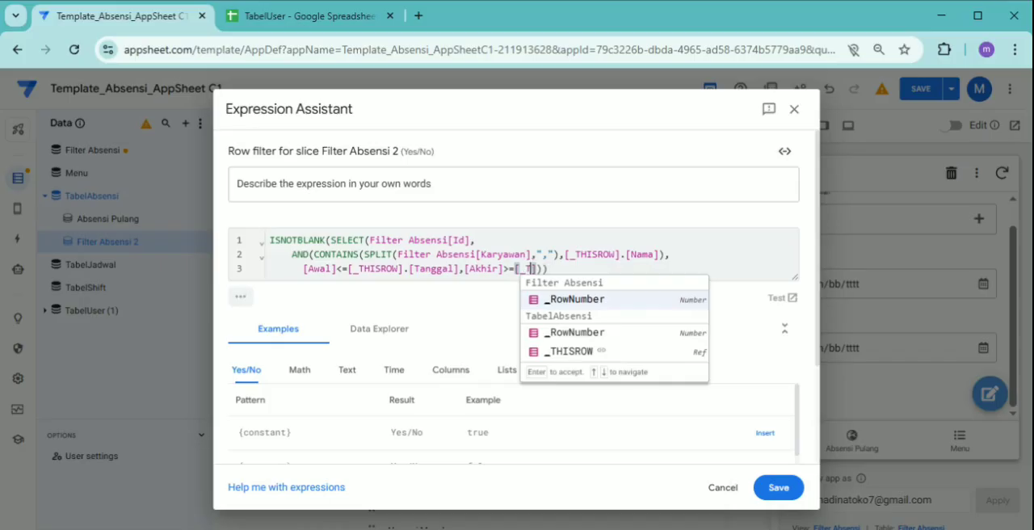
{"action": "key", "text": "Return"}
{"action": "type", "text": ".["}
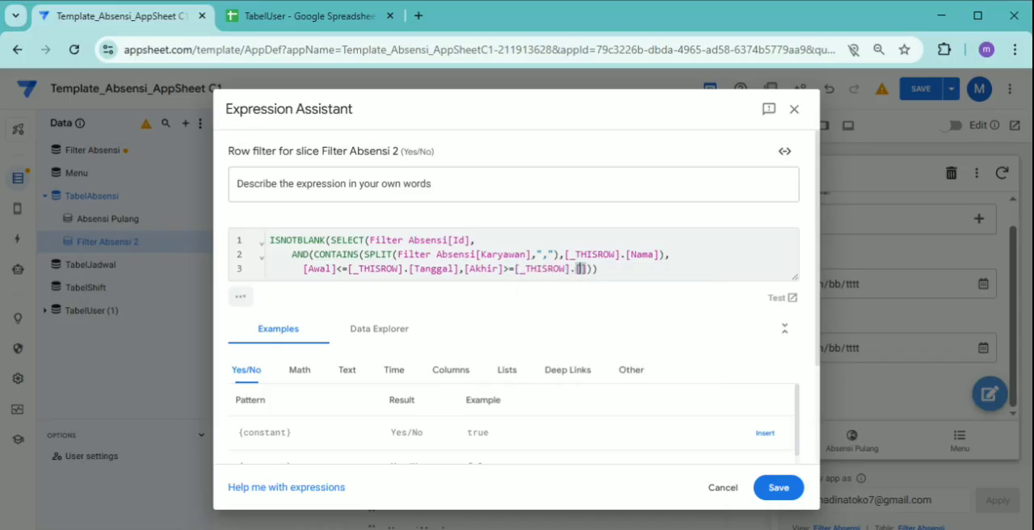
{"action": "type", "text": "t"}
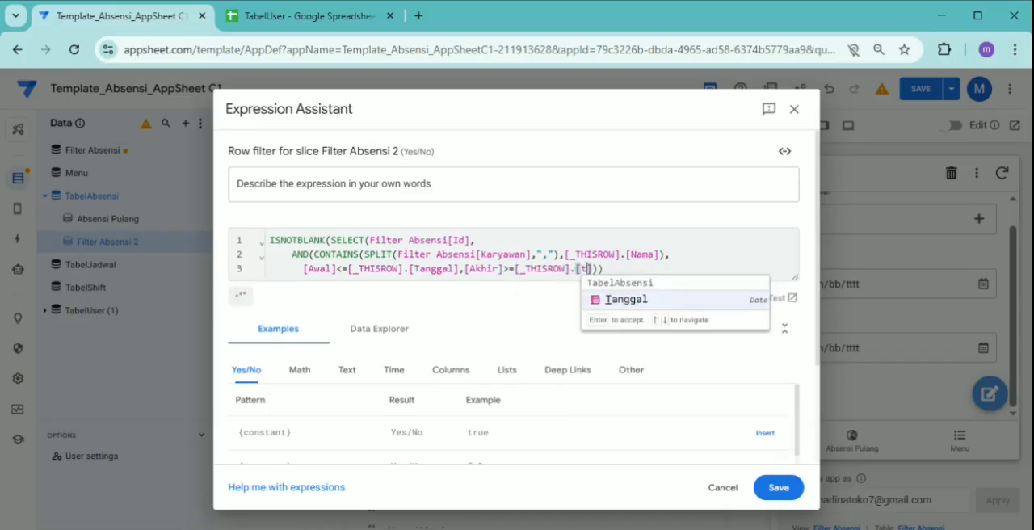
{"action": "key", "text": "Return"}
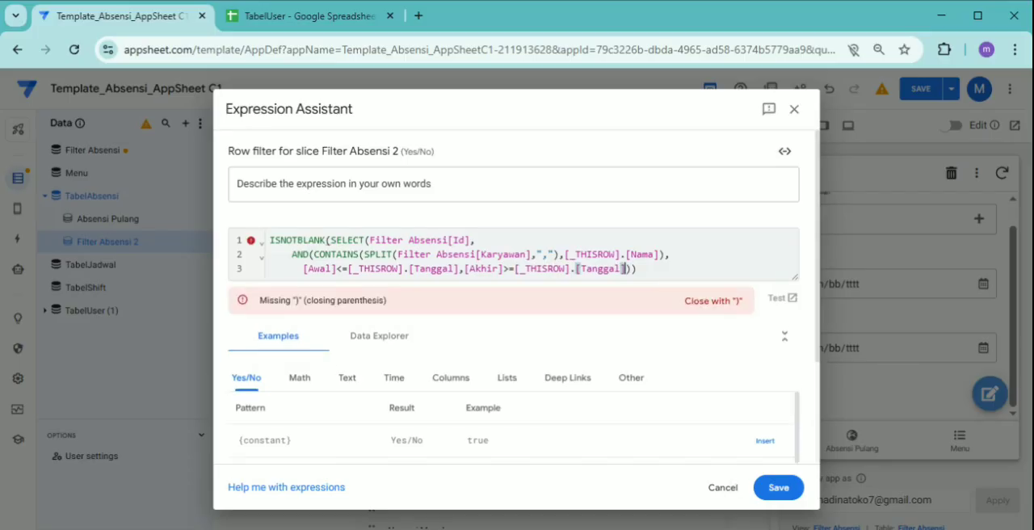
Add the missing closing parenthesis of ISNOTBLANK and save the row filter expression
{"action": "key", "text": "Right"}
{"action": "key", "text": "Right"}
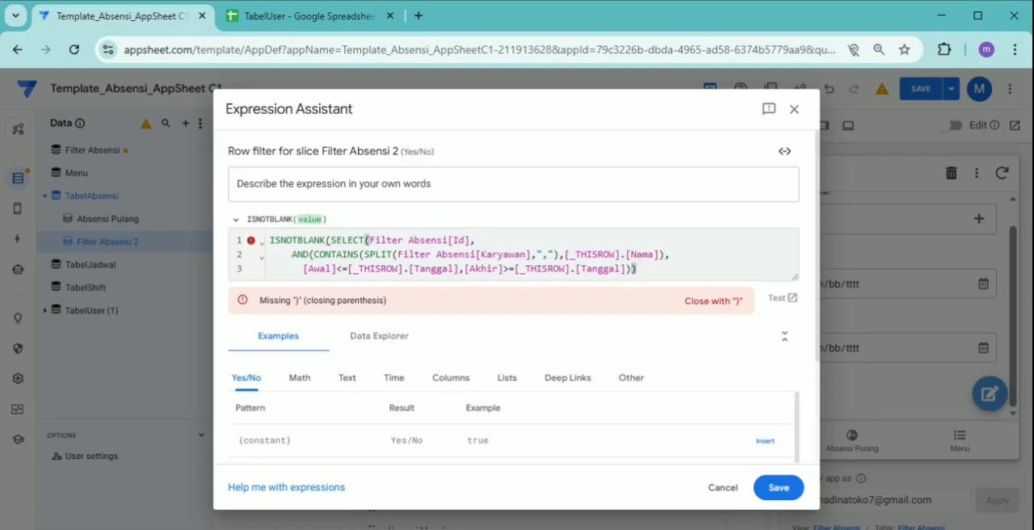
{"action": "type", "text": ")"}
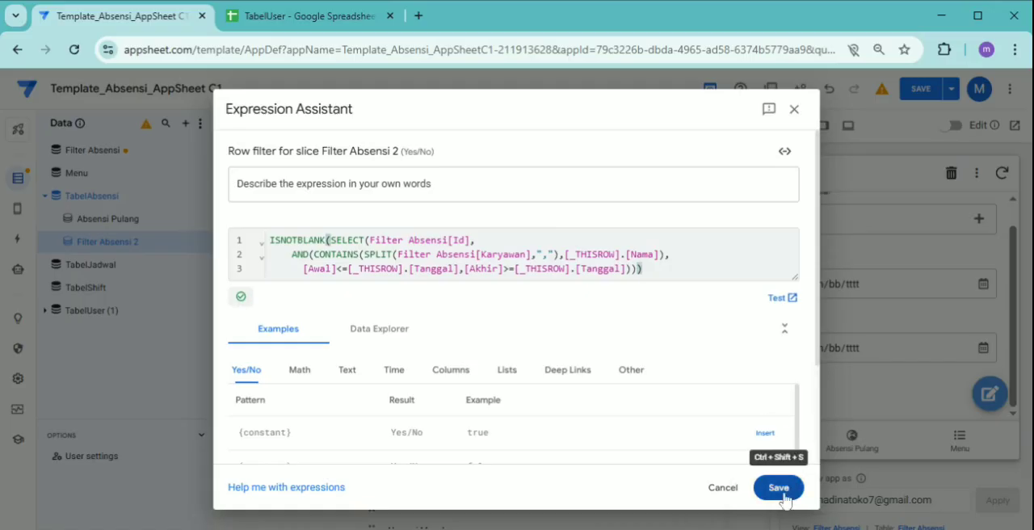
{"action": "left_click", "coordinate": [780, 488]}
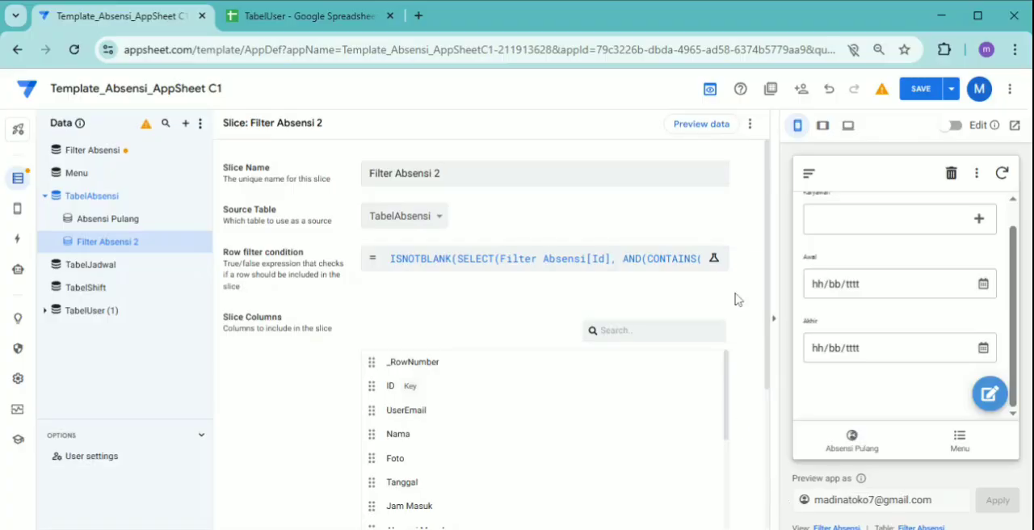
Create a new reference view named List Absensi
{"action": "left_click", "coordinate": [20, 211]}
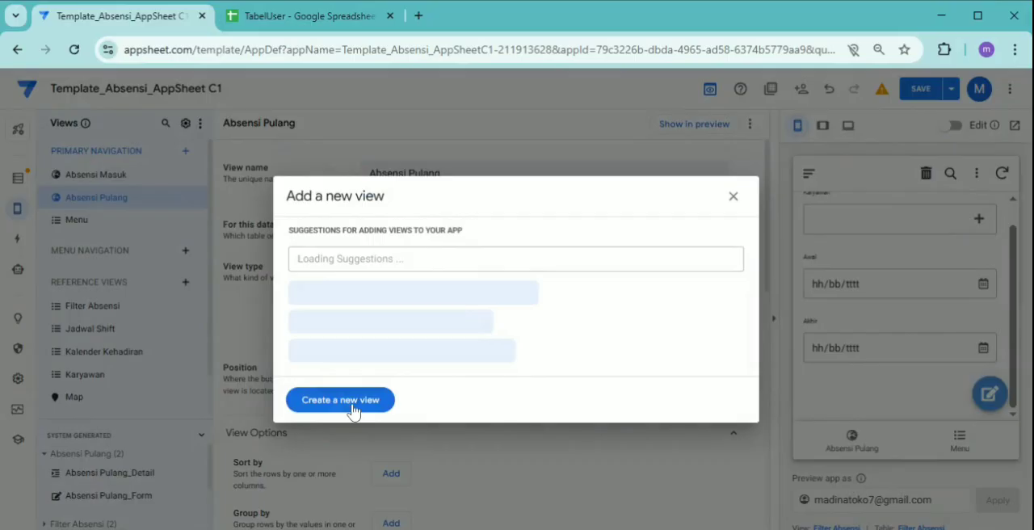
{"action": "left_click", "coordinate": [352, 408]}
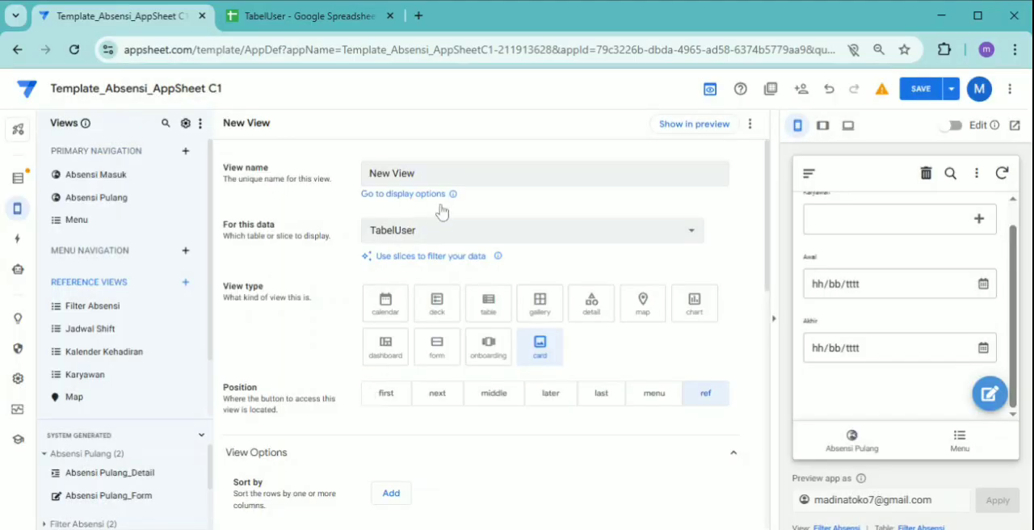
{"action": "triple_click", "coordinate": [404, 174]}
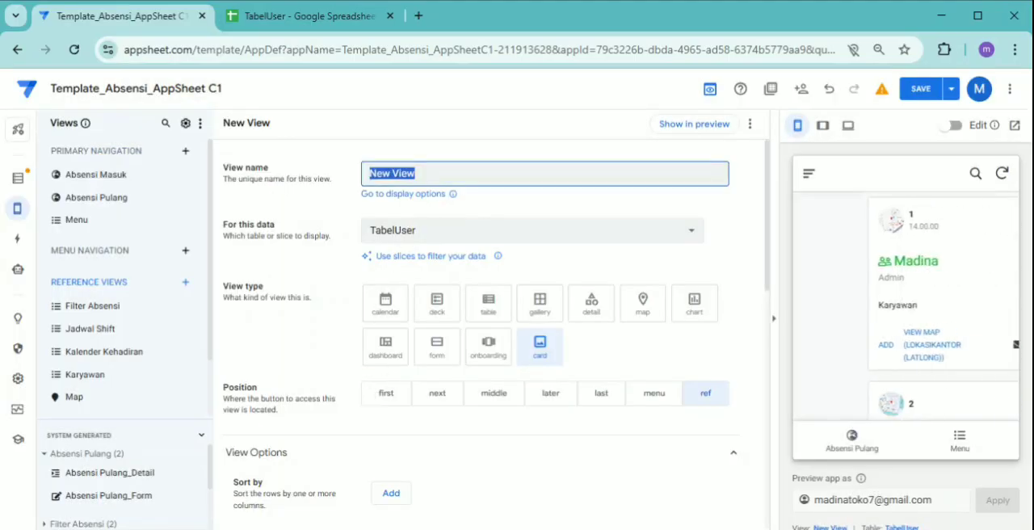
{"action": "type", "text": "List Ab"}
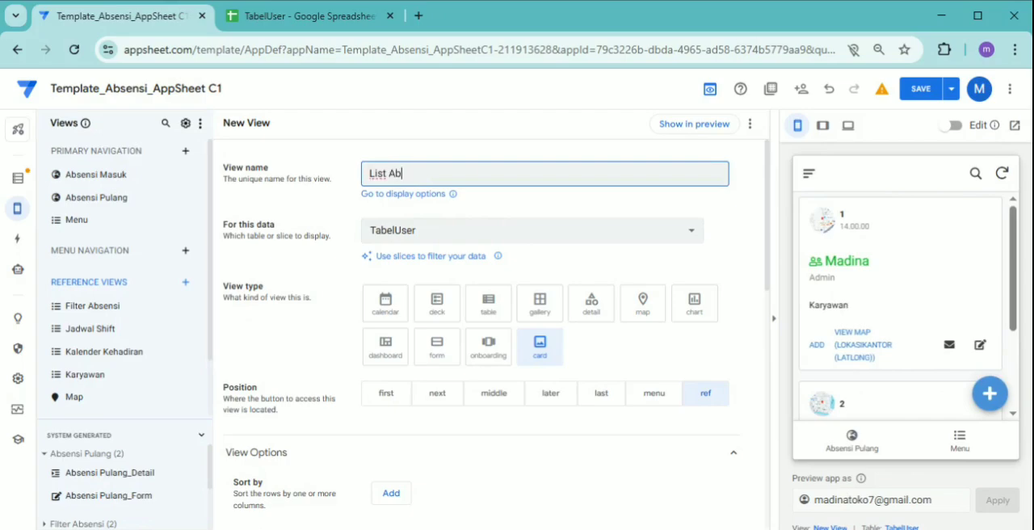
{"action": "type", "text": "sensi"}
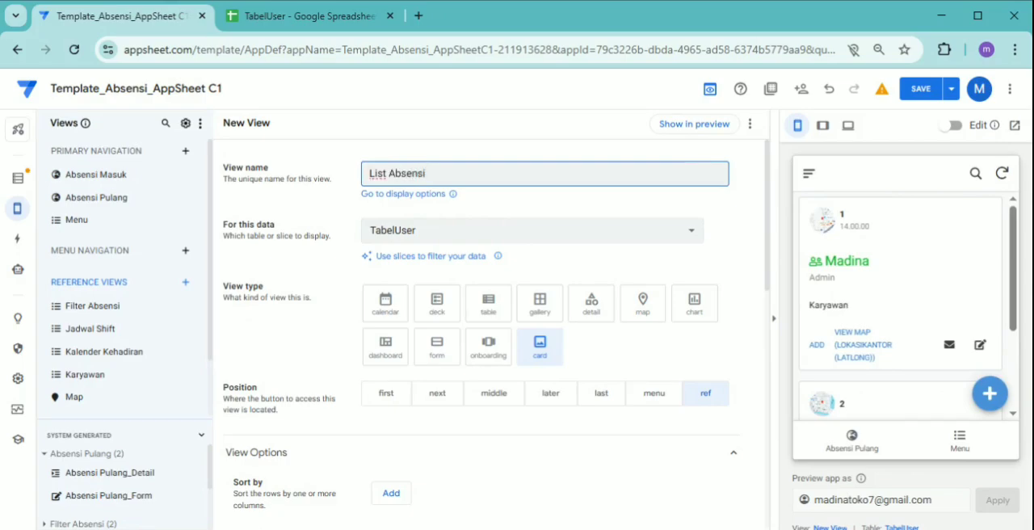
Base the List Absensi view on the Filter Absensi 2 slice, set its type to table, and save the app
{"action": "left_click", "coordinate": [457, 233]}
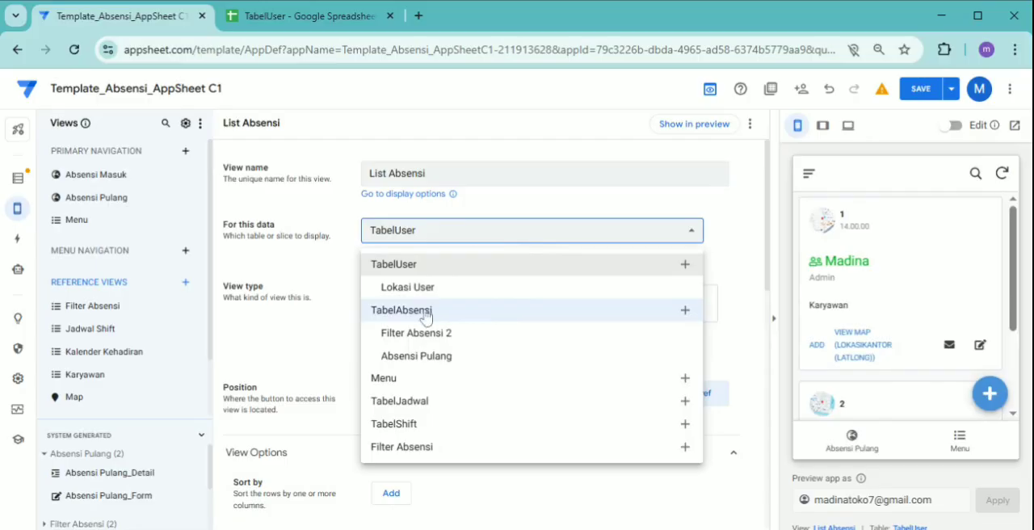
{"action": "left_click", "coordinate": [424, 340]}
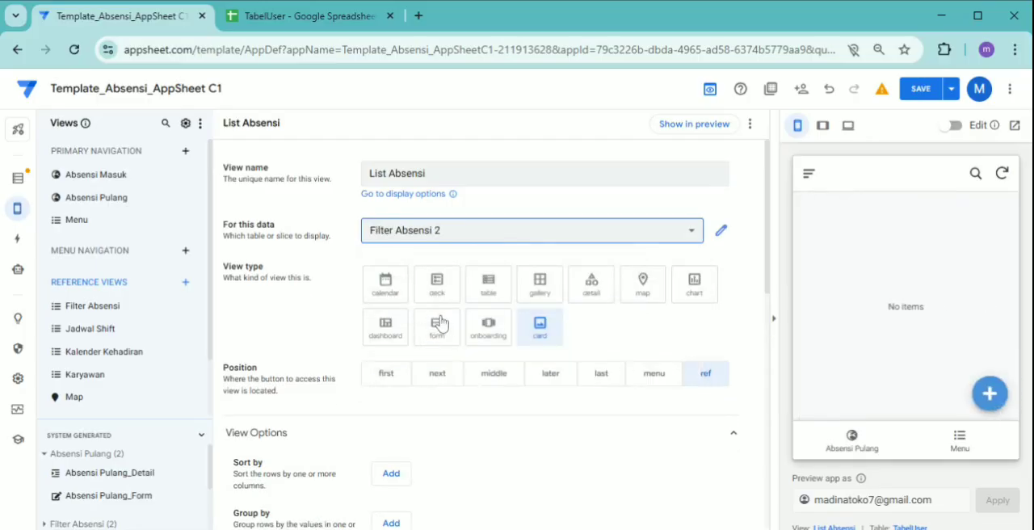
{"action": "left_click", "coordinate": [483, 298]}
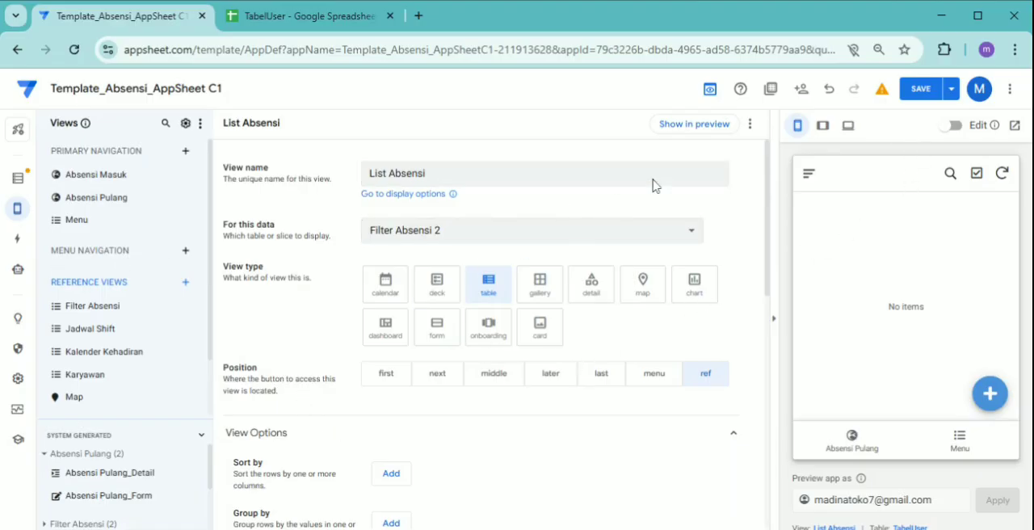
{"action": "left_click", "coordinate": [923, 91]}
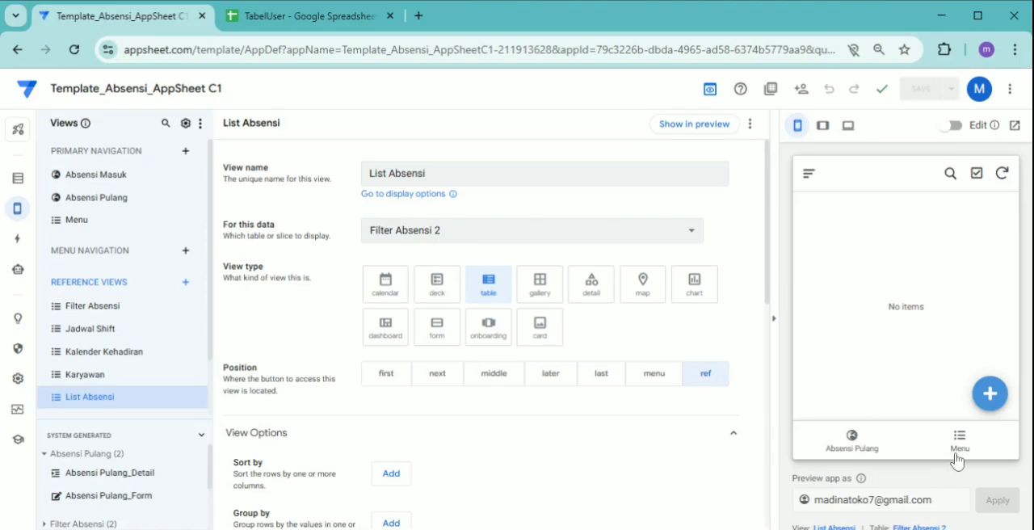
Create another reference view named Rekap Absensi and set its type to dashboard
{"action": "left_click", "coordinate": [953, 454]}
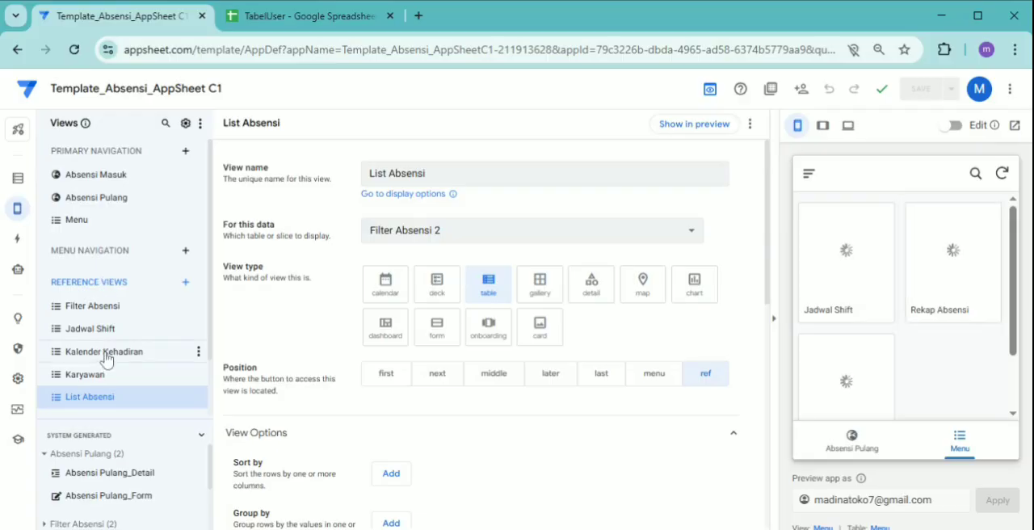
{"action": "left_click", "coordinate": [186, 283]}
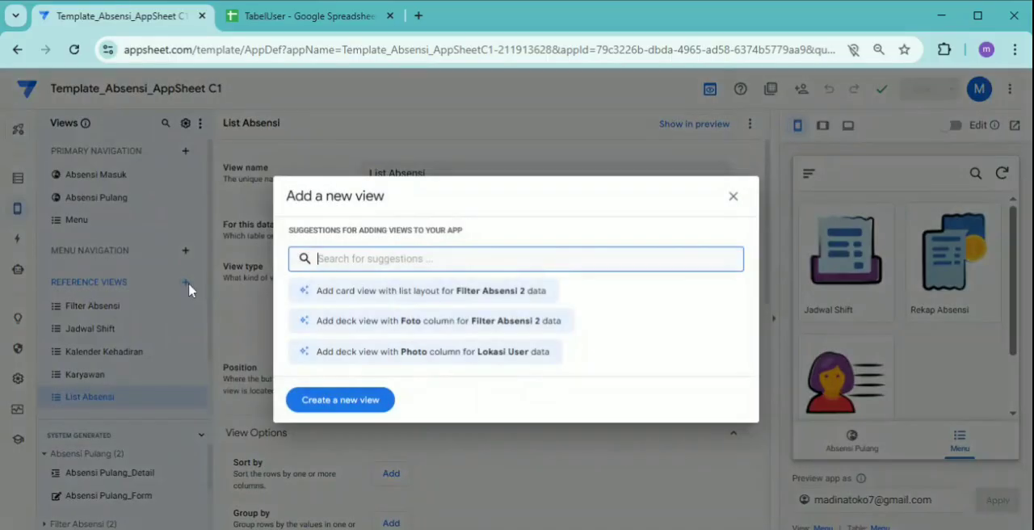
{"action": "left_click", "coordinate": [349, 401]}
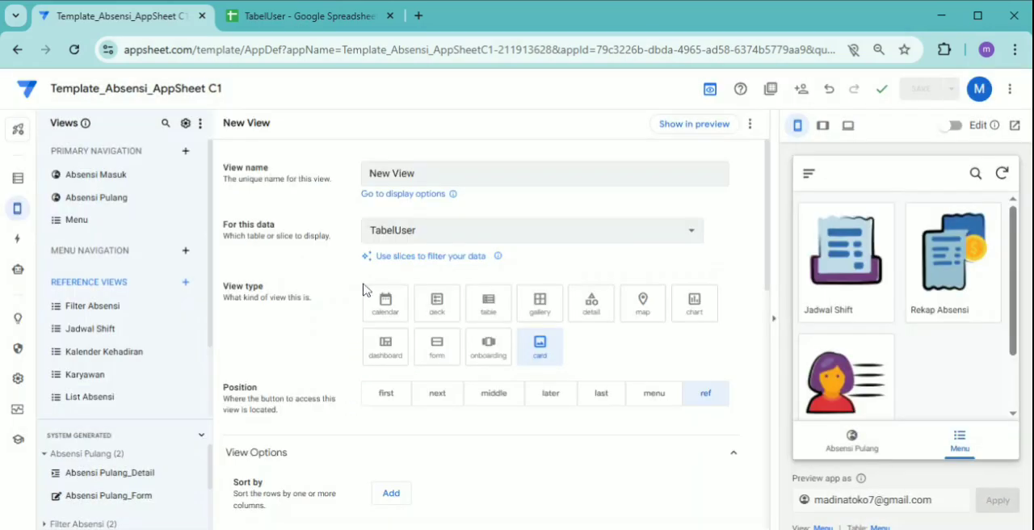
{"action": "left_click", "coordinate": [428, 177]}
{"action": "key", "text": "ctrl+a"}
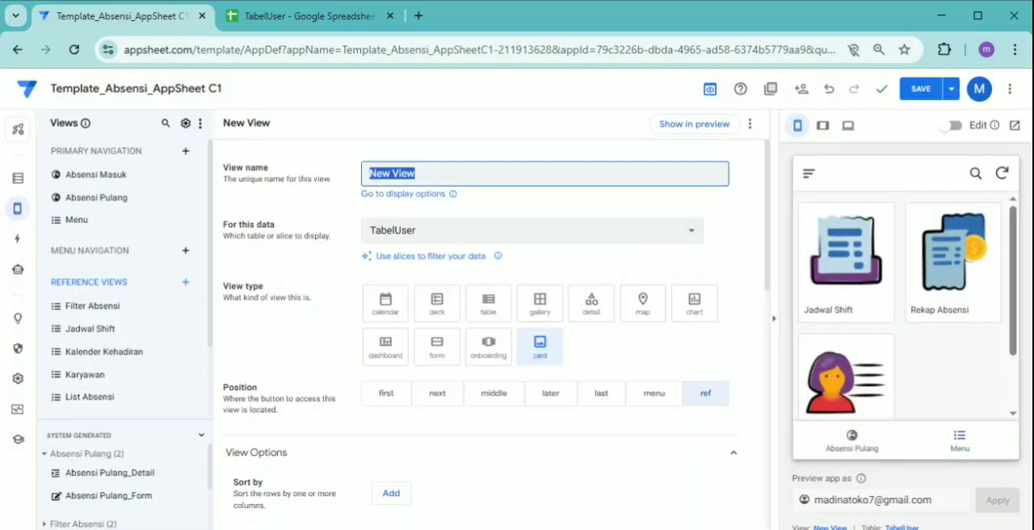
{"action": "type", "text": "Rekap Absensi"}
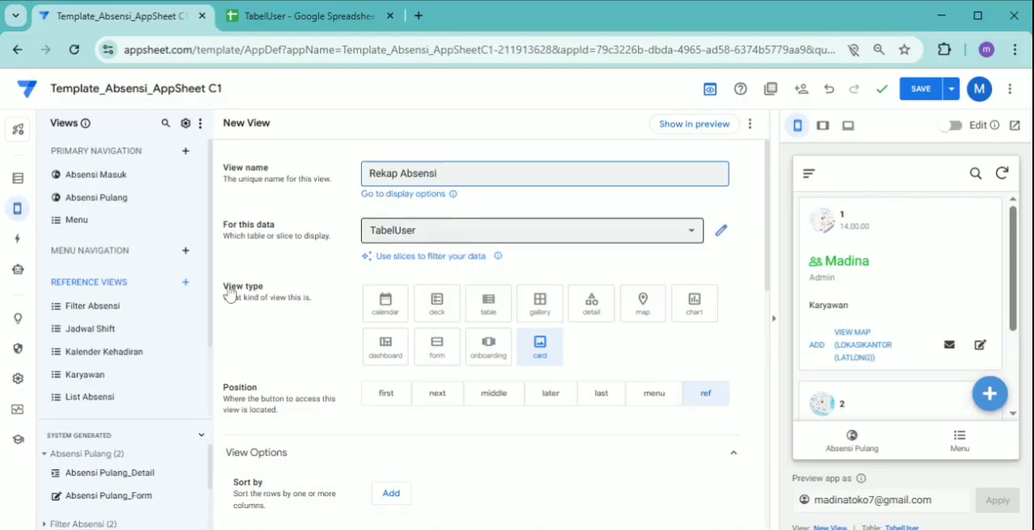
{"action": "left_click", "coordinate": [384, 356]}
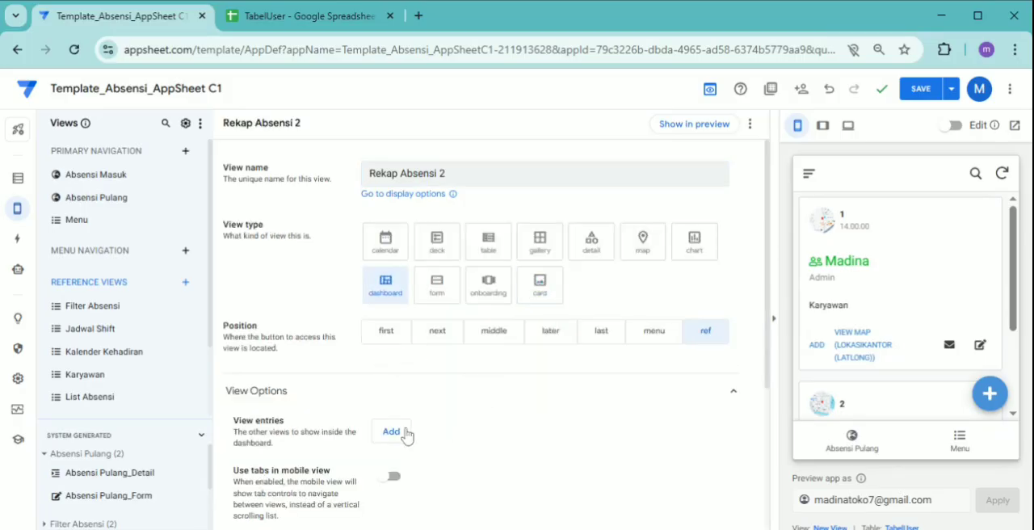
Add Filter Absensi and List Absensi as the dashboard's two view entries
{"action": "left_click", "coordinate": [391, 432]}
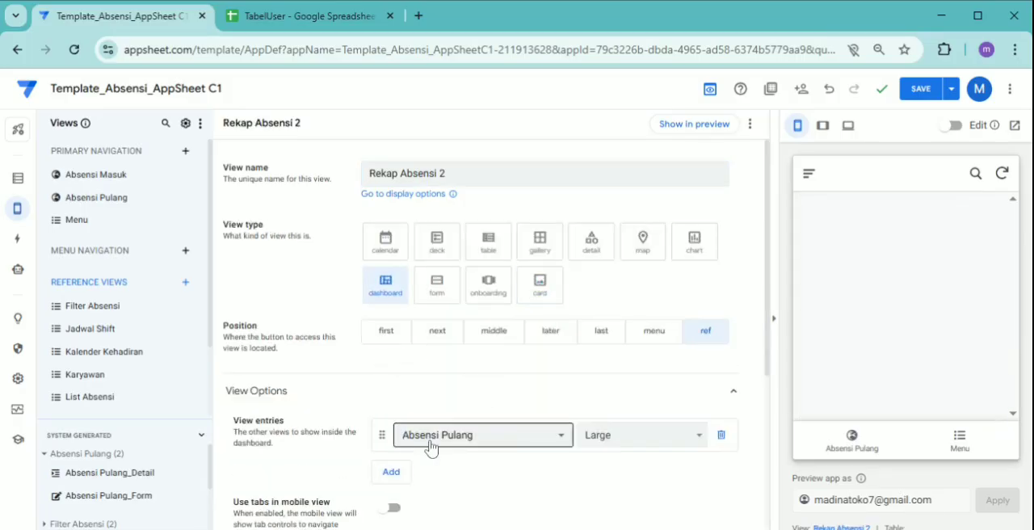
{"action": "left_click", "coordinate": [429, 444]}
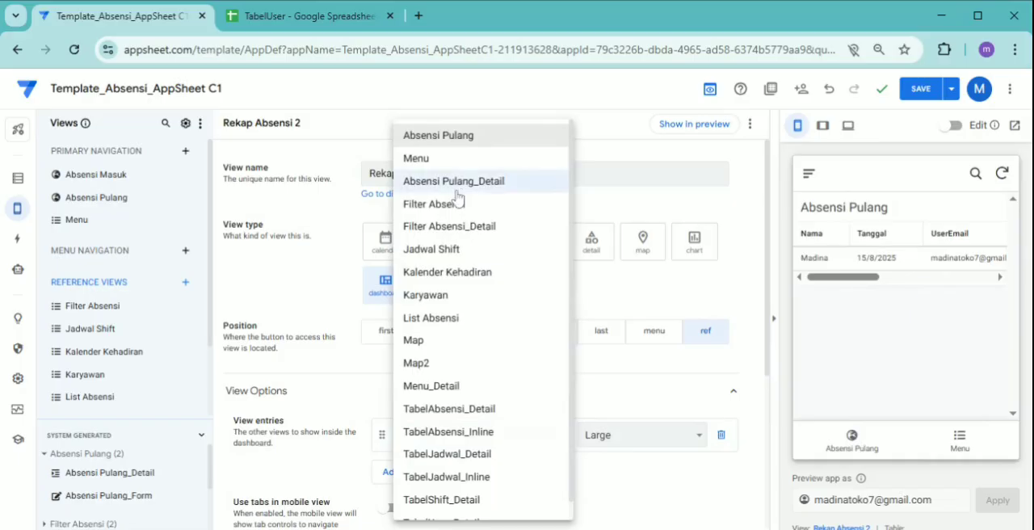
{"action": "left_click", "coordinate": [456, 210]}
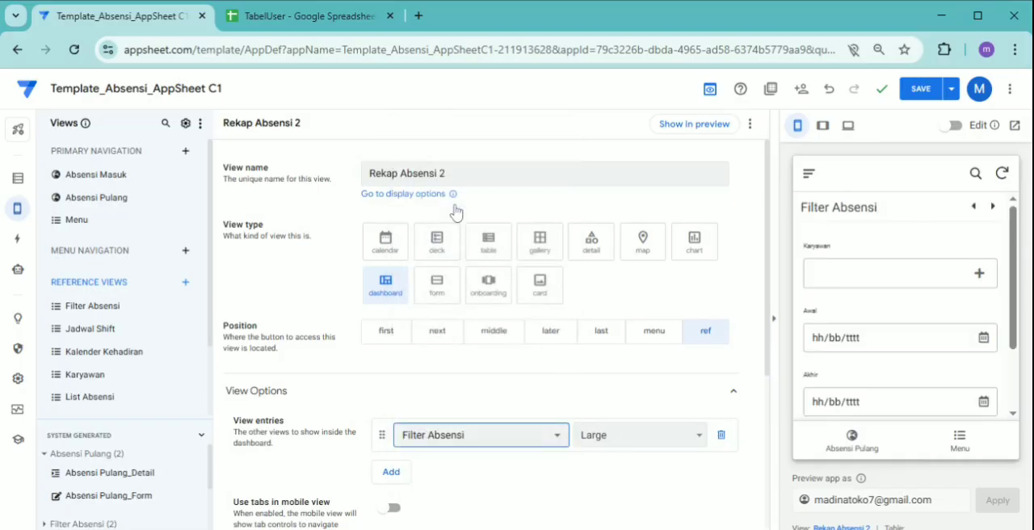
{"action": "left_click", "coordinate": [391, 471]}
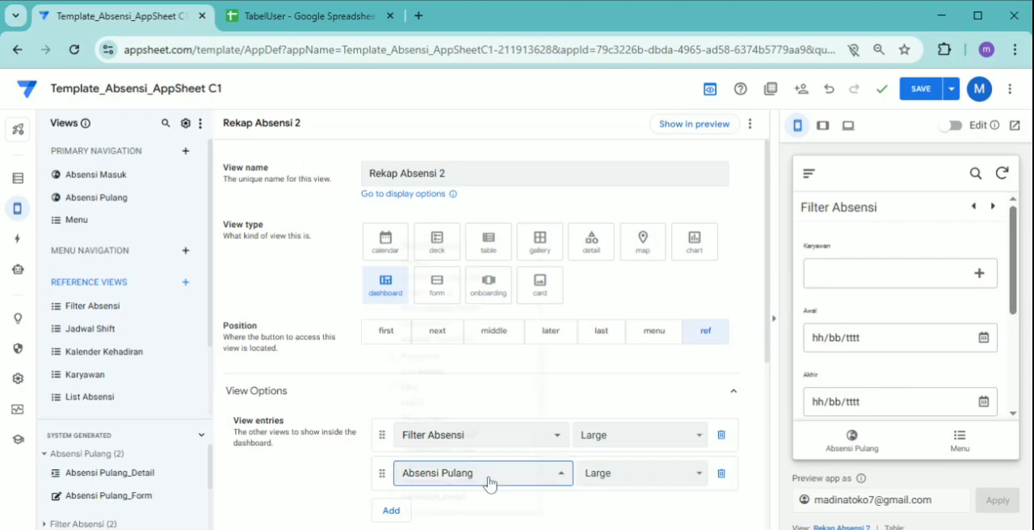
{"action": "left_click", "coordinate": [483, 476]}
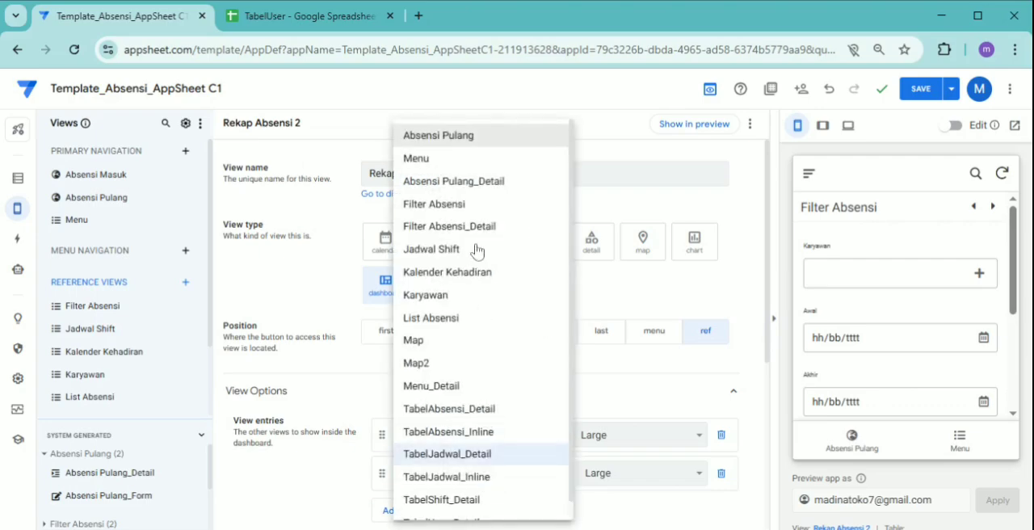
{"action": "scroll", "coordinate": [476, 267], "scroll_direction": "down", "scroll_amount": 1}
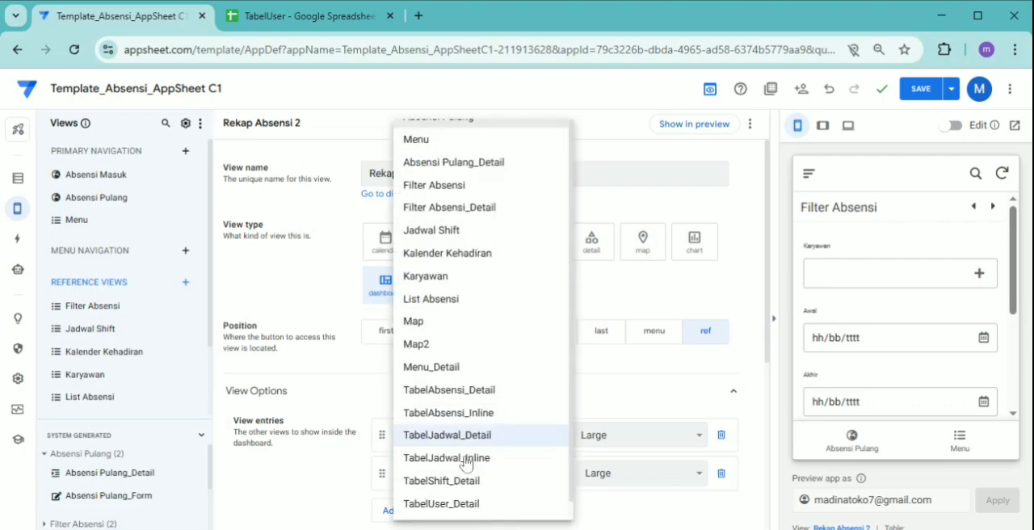
{"action": "left_click", "coordinate": [453, 301]}
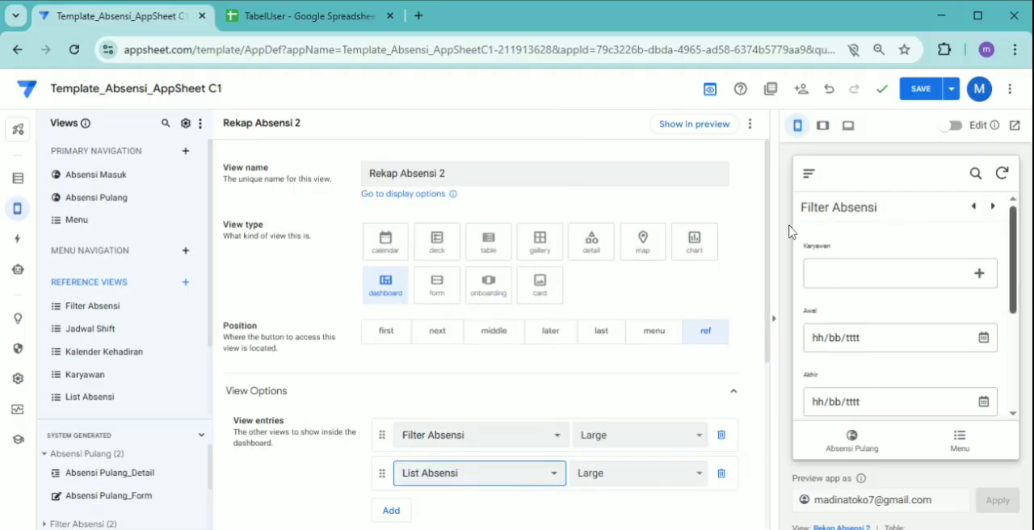
Check the dashboard preview and select both employees in its Karyawan filter
{"action": "left_click_drag", "start_coordinate": [1019, 289], "coordinate": [1021, 425]}
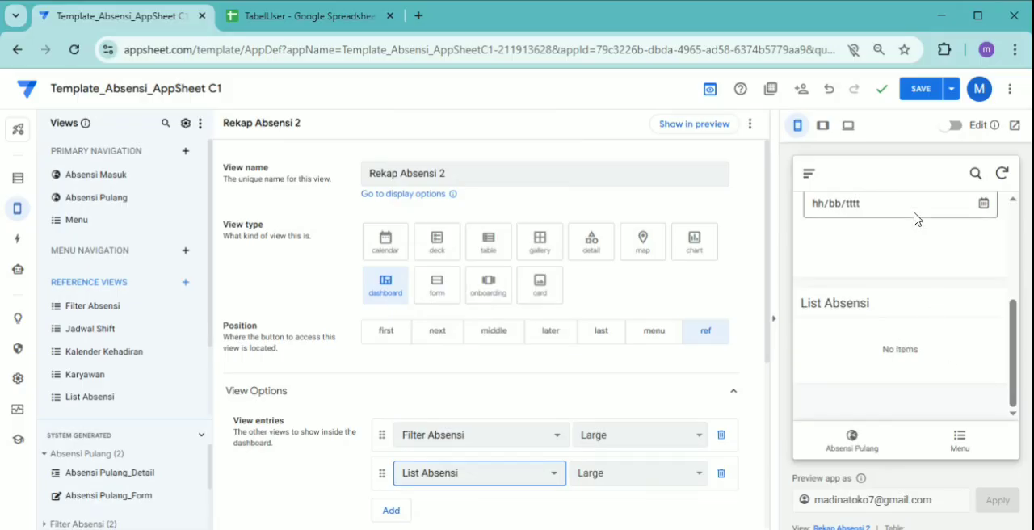
{"action": "scroll", "coordinate": [1016, 320], "scroll_direction": "up", "scroll_amount": 5}
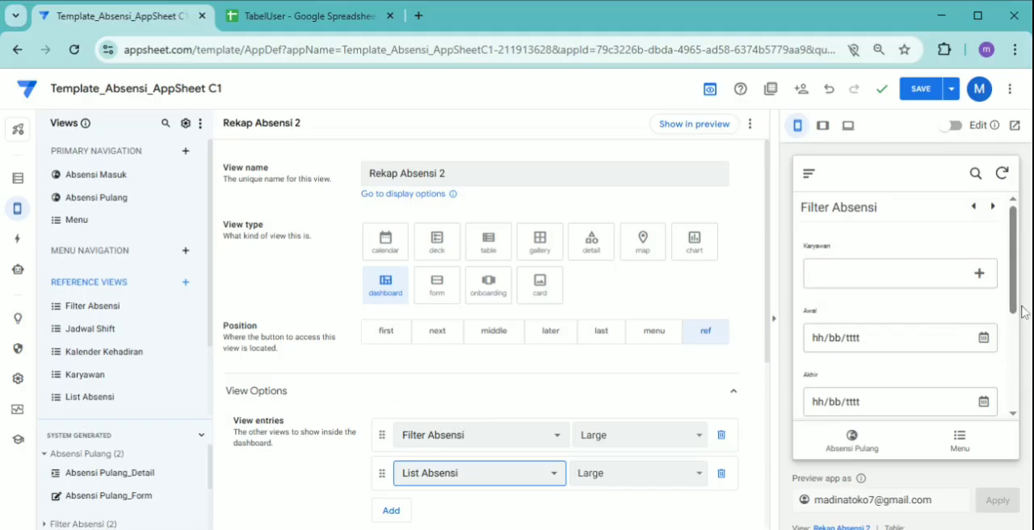
{"action": "left_click", "coordinate": [915, 290]}
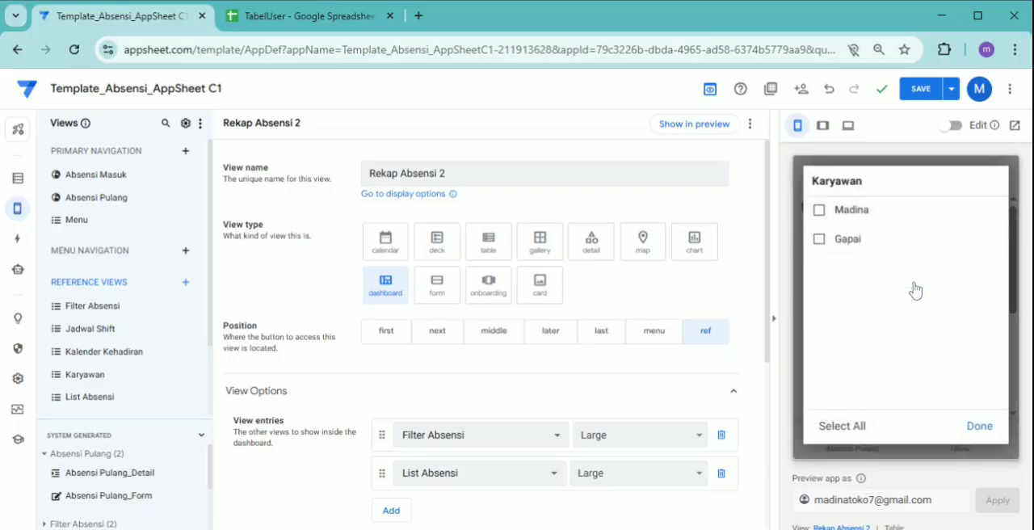
{"action": "left_click", "coordinate": [822, 216]}
{"action": "left_click", "coordinate": [820, 240]}
{"action": "left_click", "coordinate": [981, 433]}
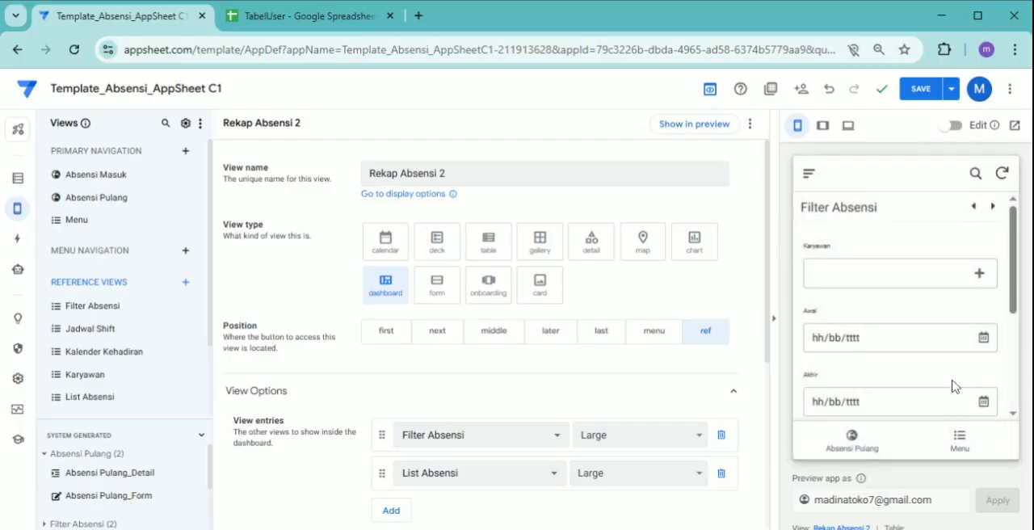
Set the preview filter's Awal date to 01/07/2025 and Akhir date to 15/08/2025, and check the filtered List Absensi
{"action": "left_click", "coordinate": [985, 343]}
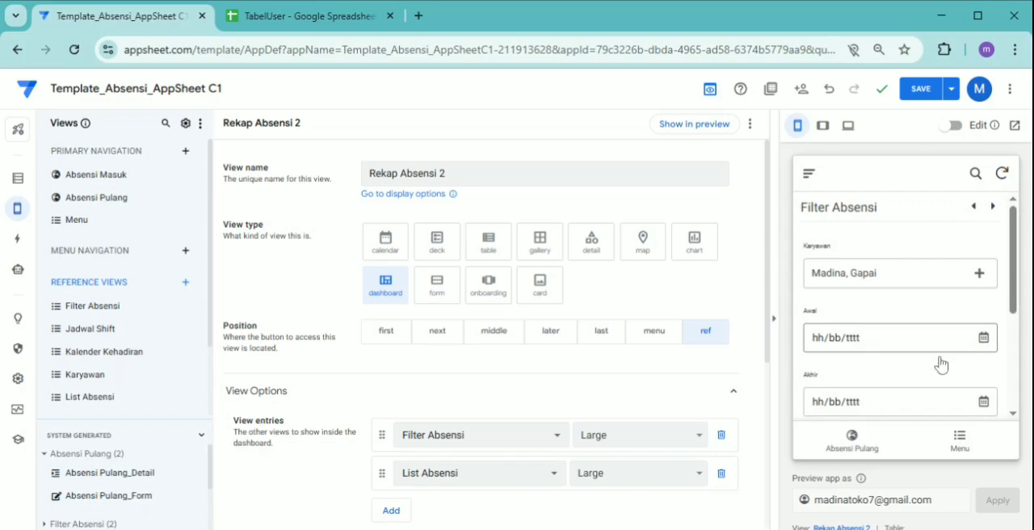
{"action": "left_click", "coordinate": [939, 358]}
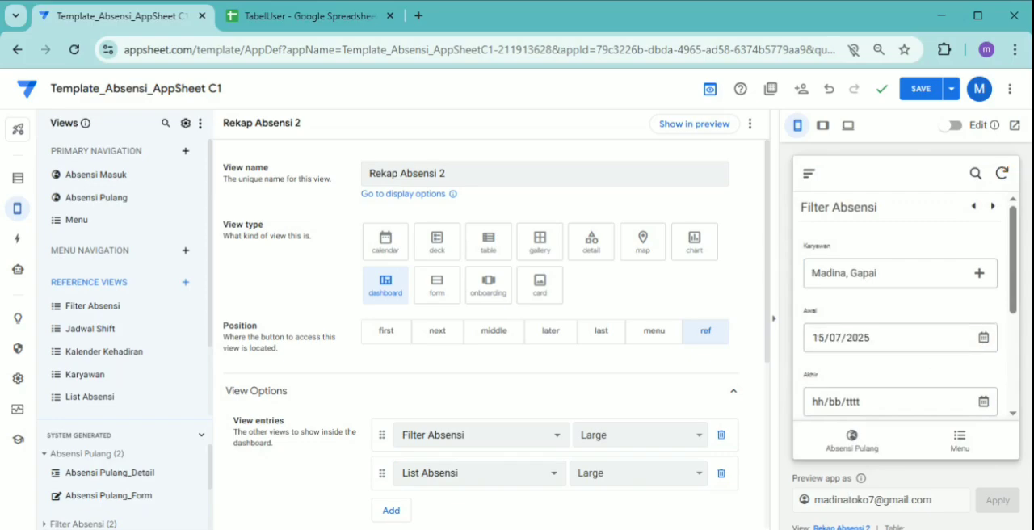
{"action": "left_click", "coordinate": [906, 401]}
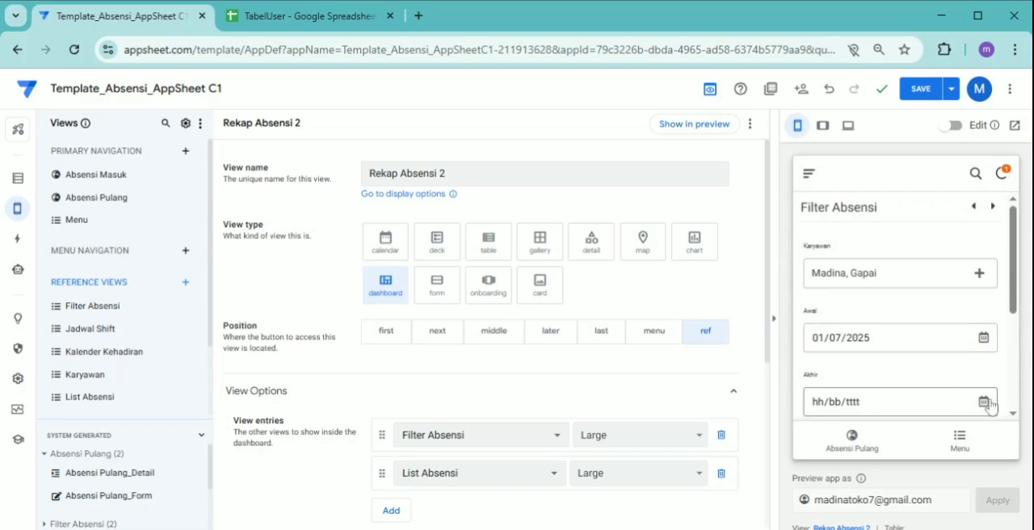
{"action": "left_click", "coordinate": [942, 334]}
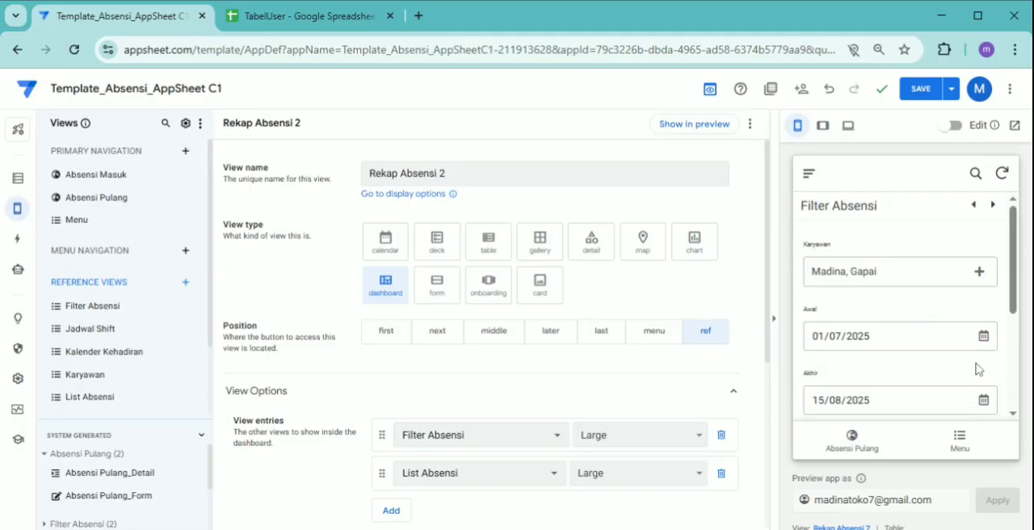
{"action": "scroll", "coordinate": [978, 366], "scroll_direction": "down", "scroll_amount": 1}
{"action": "scroll", "coordinate": [975, 363], "scroll_direction": "down", "scroll_amount": 2}
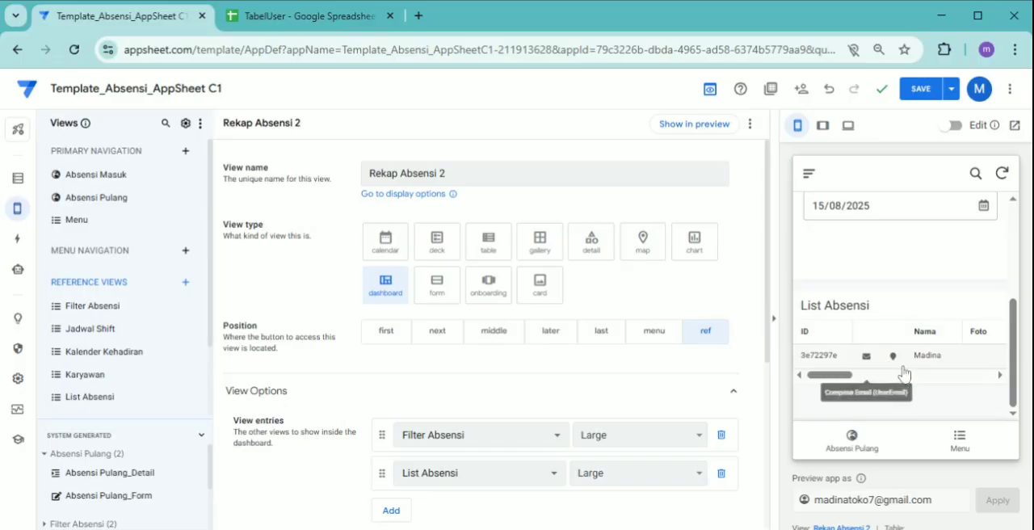
Open Rekap Absensi from the preview app's Menu view and save the app
{"action": "left_click", "coordinate": [928, 333]}
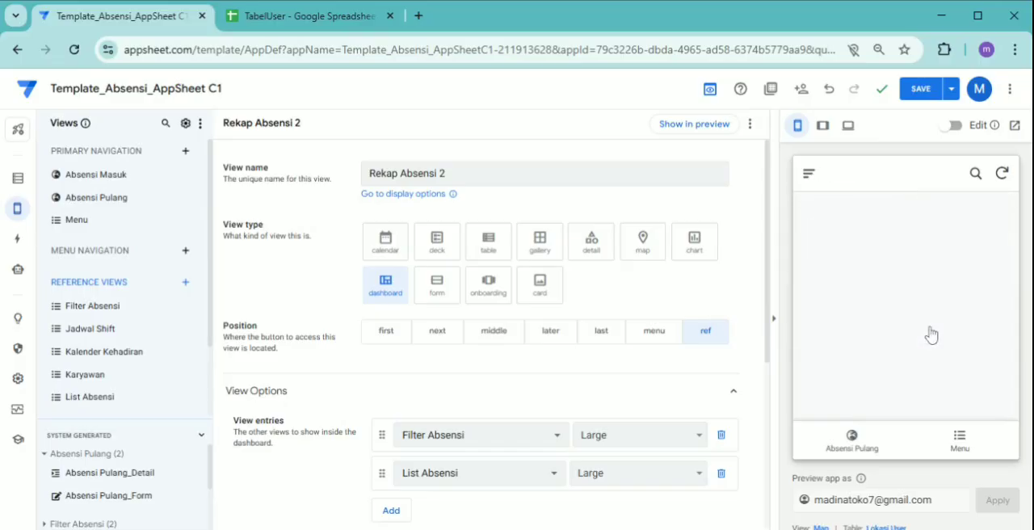
{"action": "left_click", "coordinate": [965, 444]}
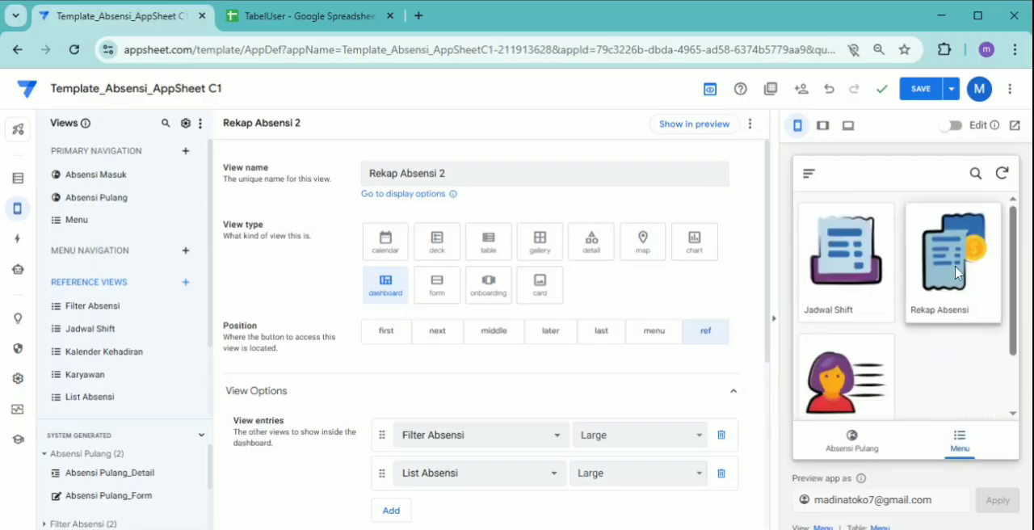
{"action": "left_click", "coordinate": [956, 273]}
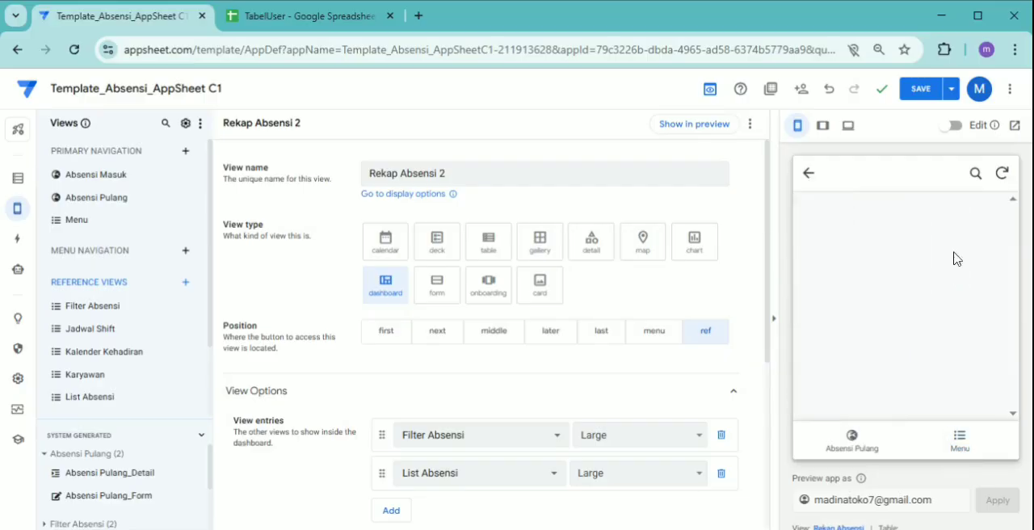
{"action": "left_click", "coordinate": [929, 94]}
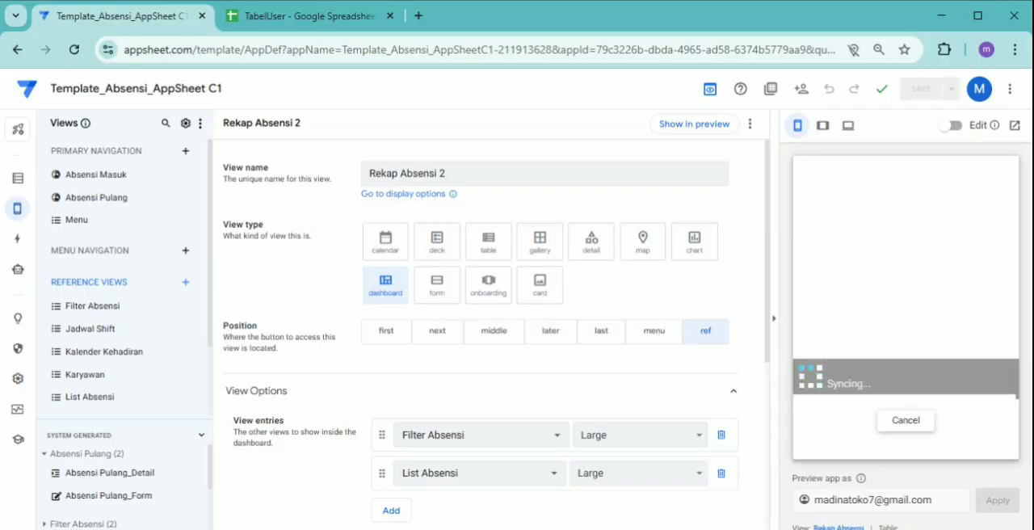
Open Rekap Absensi from the preview app's Menu view and open the original Rekap Absensi view's settings in the editor
{"action": "left_click", "coordinate": [960, 445]}
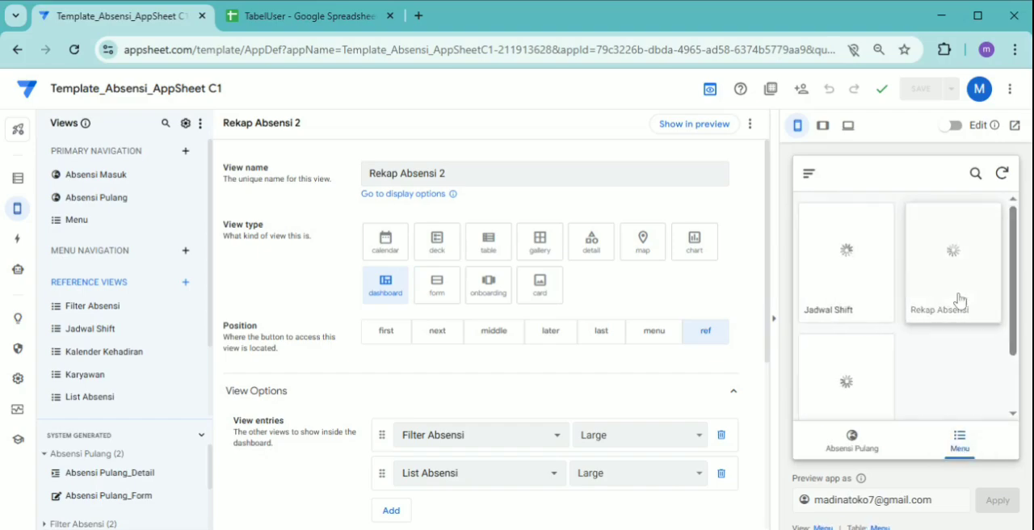
{"action": "left_click", "coordinate": [959, 299]}
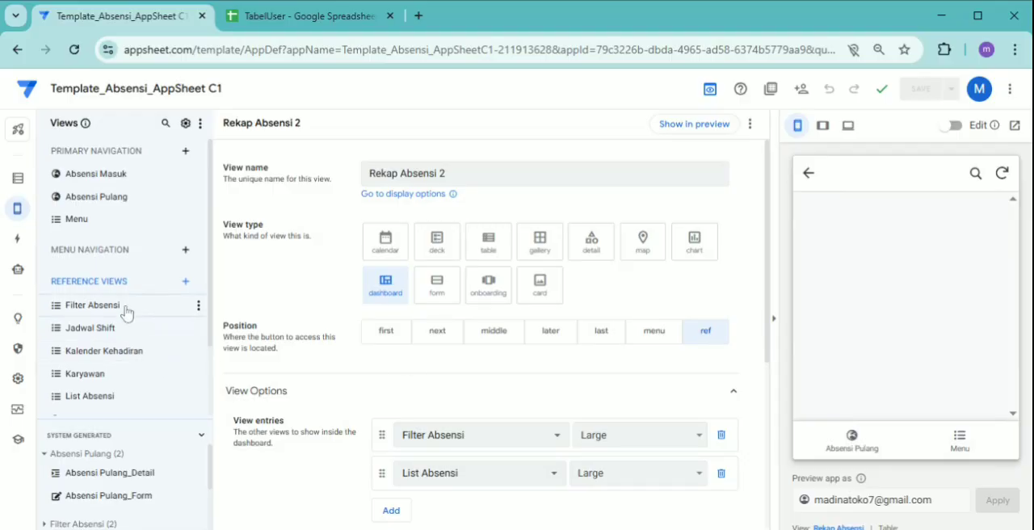
{"action": "scroll", "coordinate": [127, 313], "scroll_direction": "down", "scroll_amount": 2}
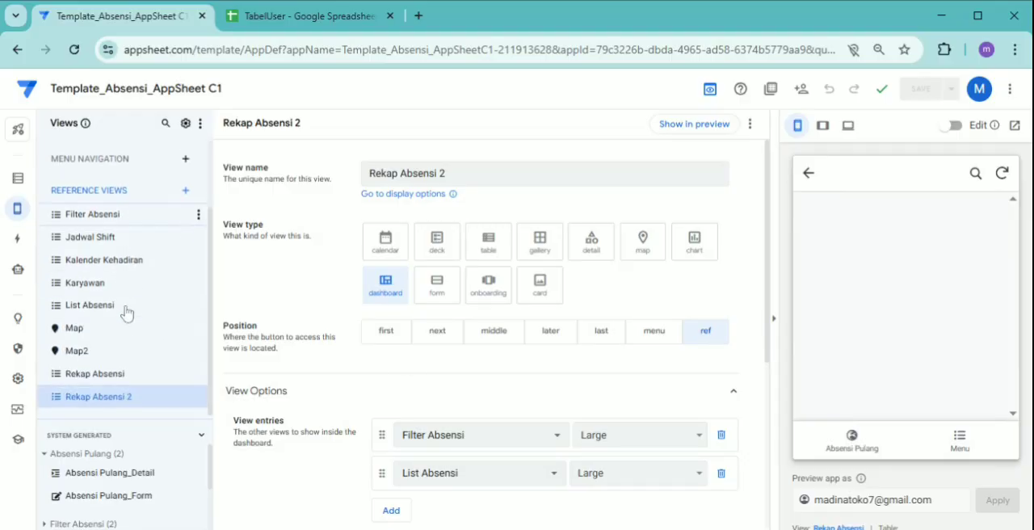
{"action": "left_click", "coordinate": [118, 375]}
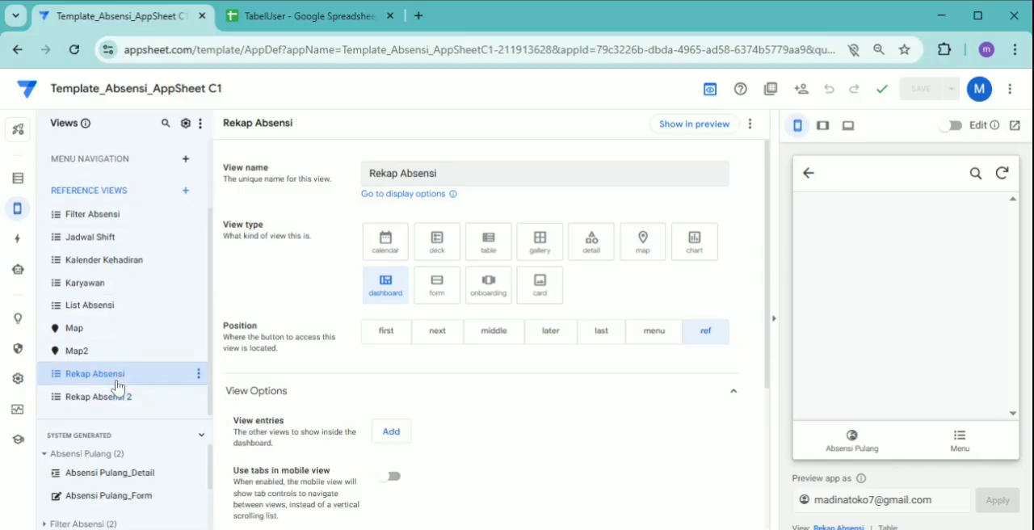
Review the original Rekap Absensi view's options and delete the duplicate Rekap Absensi 2 view
{"action": "scroll", "coordinate": [542, 374], "scroll_direction": "down", "scroll_amount": 2}
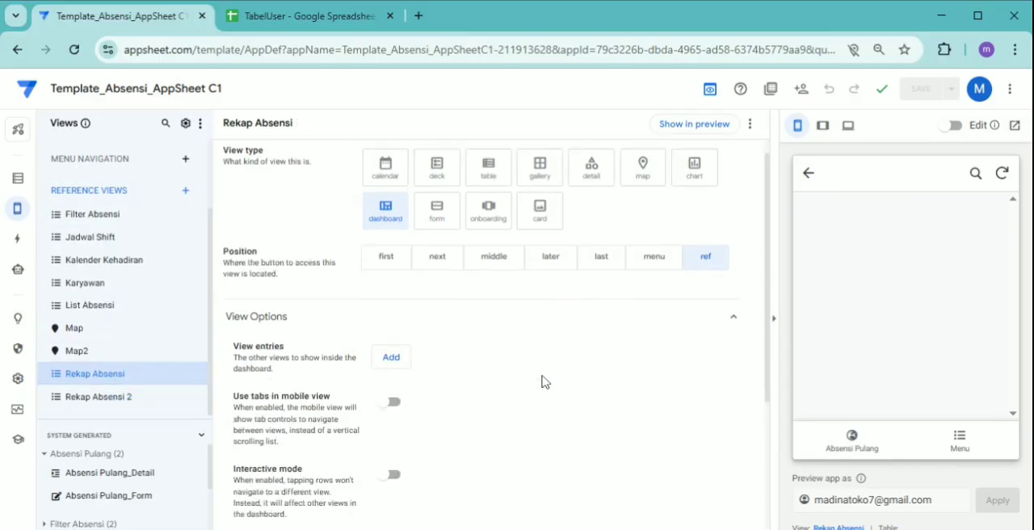
{"action": "scroll", "coordinate": [531, 374], "scroll_direction": "up", "scroll_amount": 1}
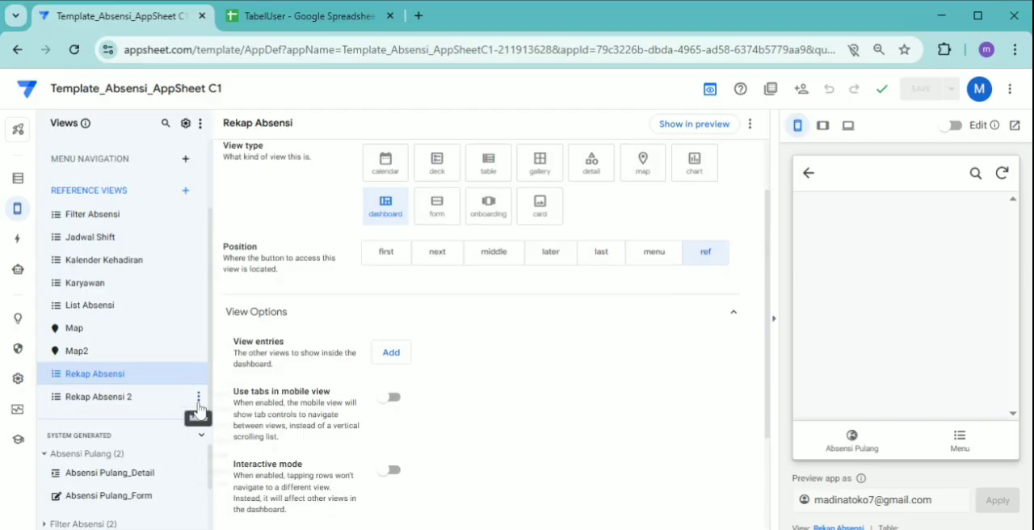
{"action": "left_click", "coordinate": [198, 373]}
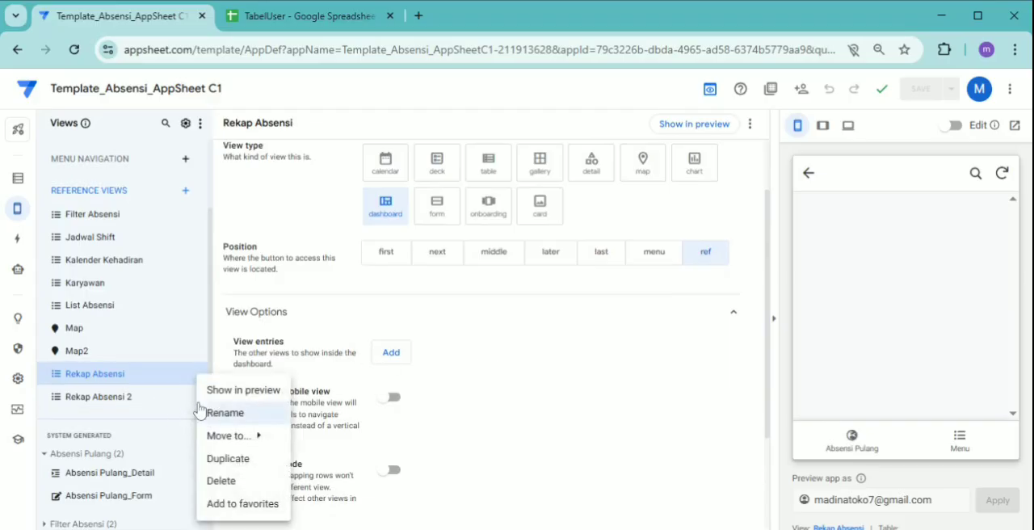
{"action": "left_click", "coordinate": [230, 478]}
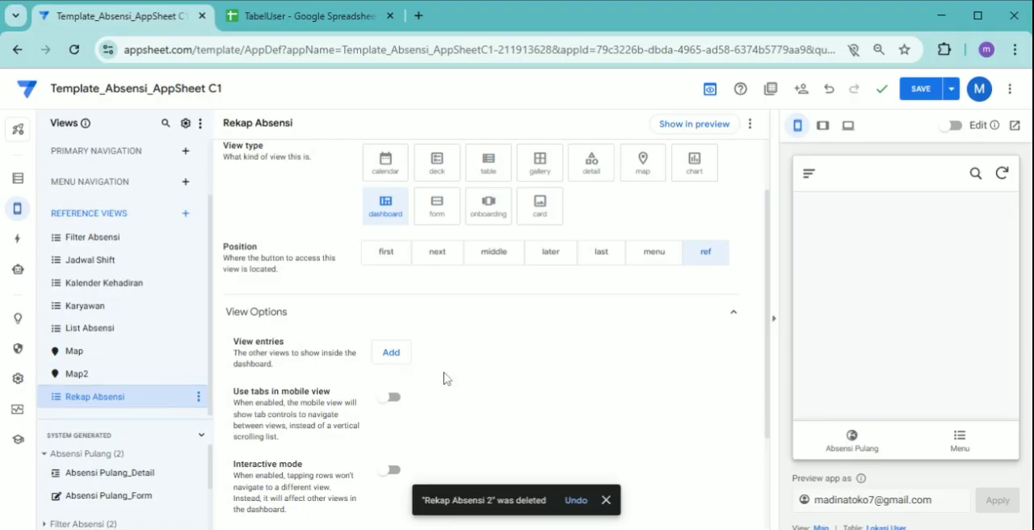
Add Filter Absensi and List Absensi as view entries of the original Rekap Absensi dashboard and check its preview
{"action": "left_click", "coordinate": [409, 358]}
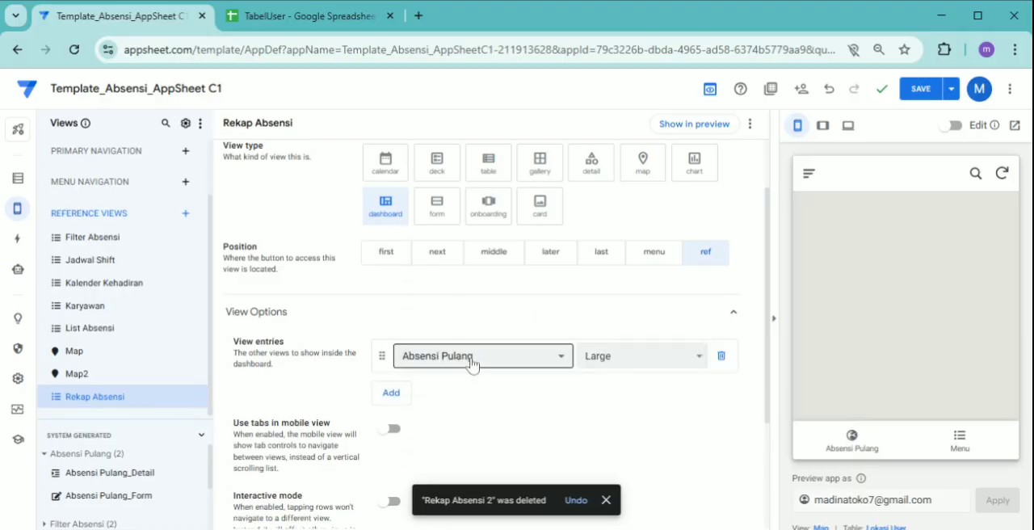
{"action": "left_click", "coordinate": [474, 365]}
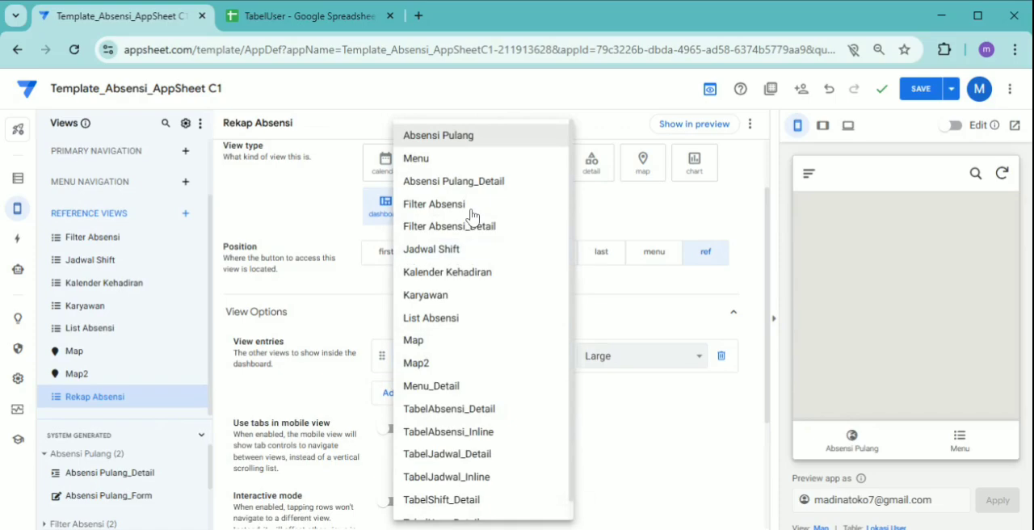
{"action": "left_click", "coordinate": [426, 211]}
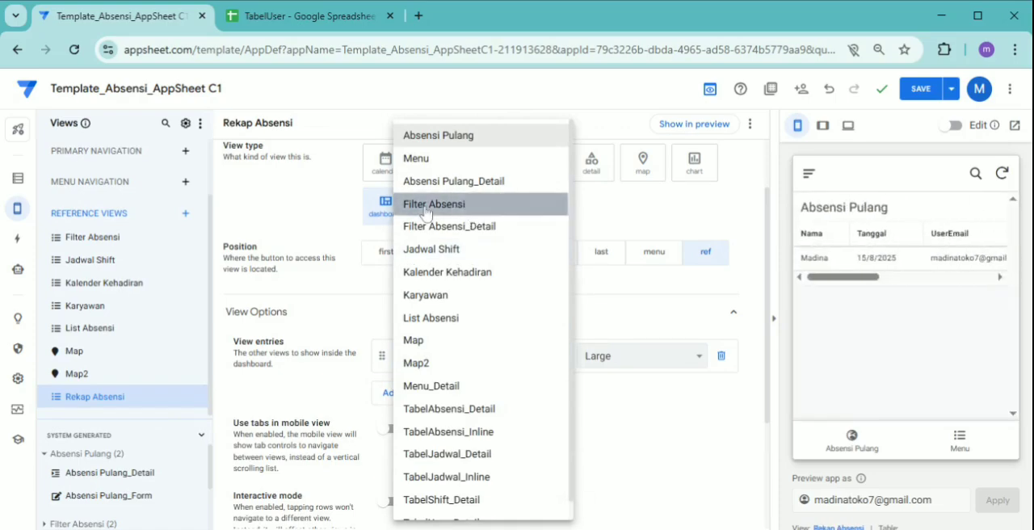
{"action": "left_click", "coordinate": [454, 215]}
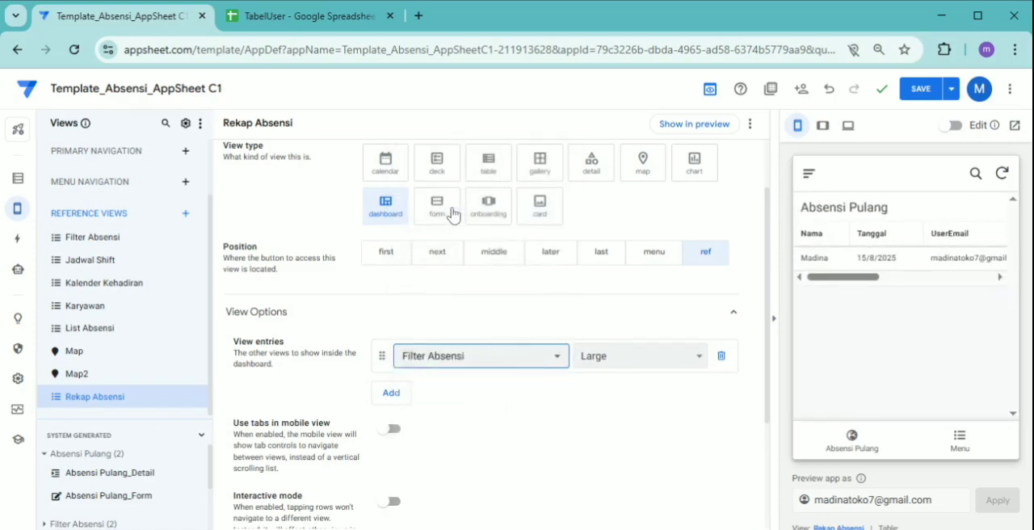
{"action": "left_click", "coordinate": [392, 394]}
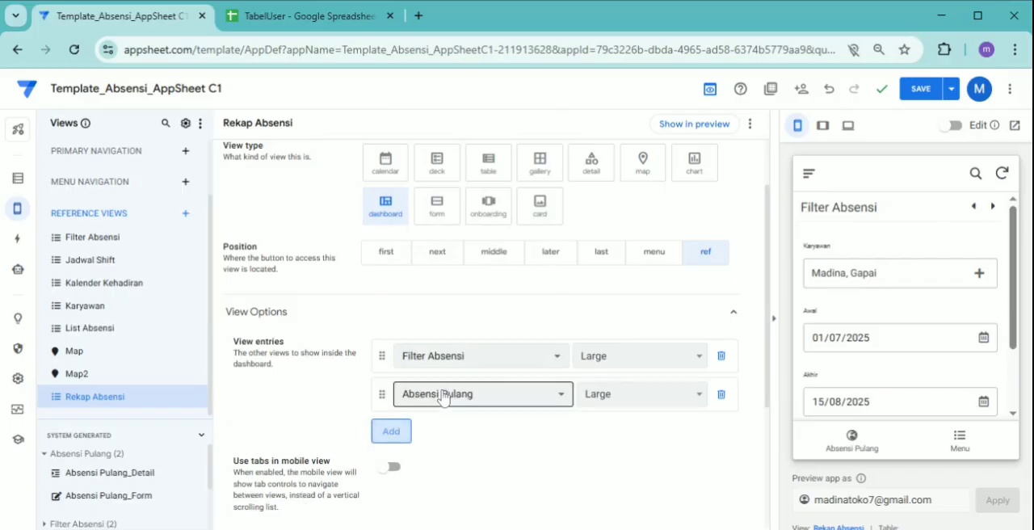
{"action": "left_click", "coordinate": [442, 395]}
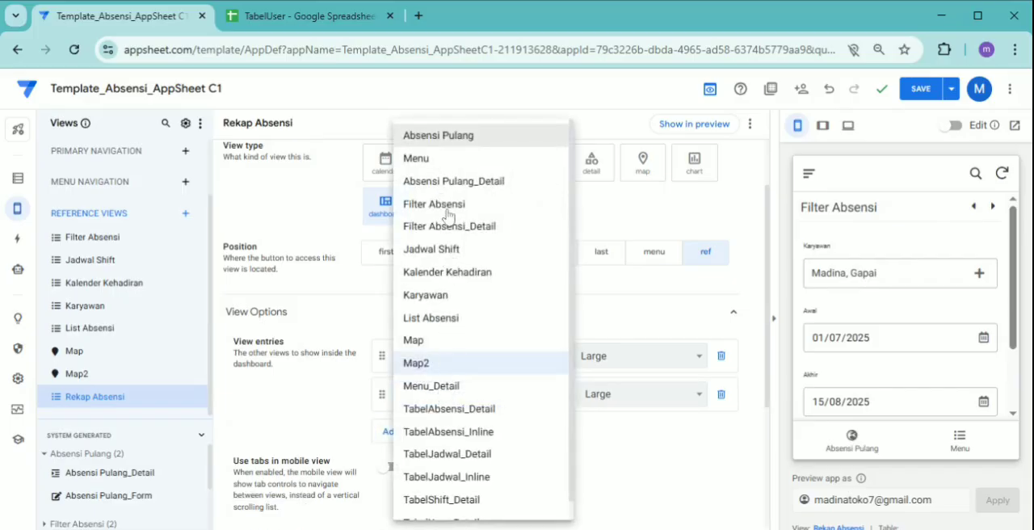
{"action": "left_click", "coordinate": [436, 323]}
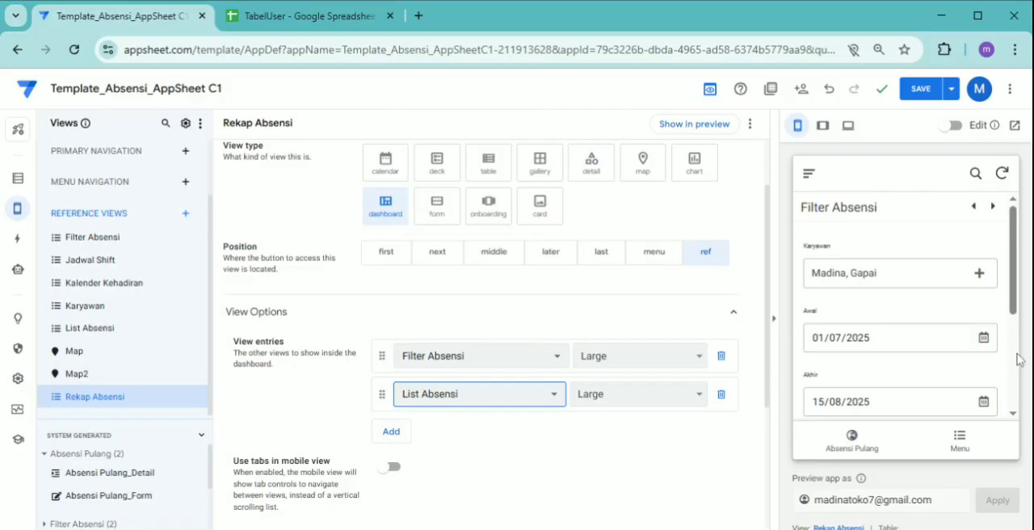
{"action": "scroll", "coordinate": [1006, 369], "scroll_direction": "down", "scroll_amount": 2}
{"action": "scroll", "coordinate": [1006, 368], "scroll_direction": "up", "scroll_amount": 5}
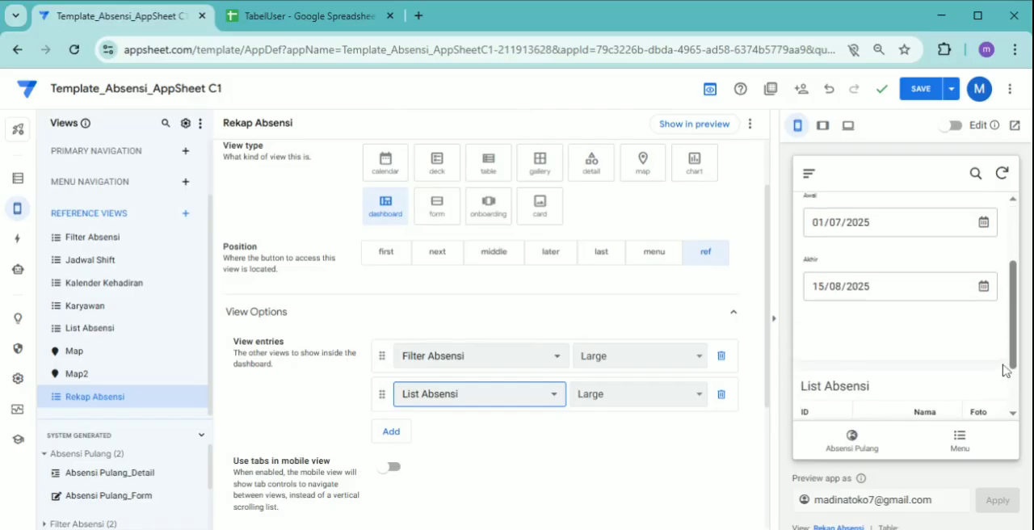
Switch to the TabelUser spreadsheet in Google Sheets and compare the Nama columns of the TabelAbsensi and TabelUser sheets
{"action": "left_click", "coordinate": [269, 14]}
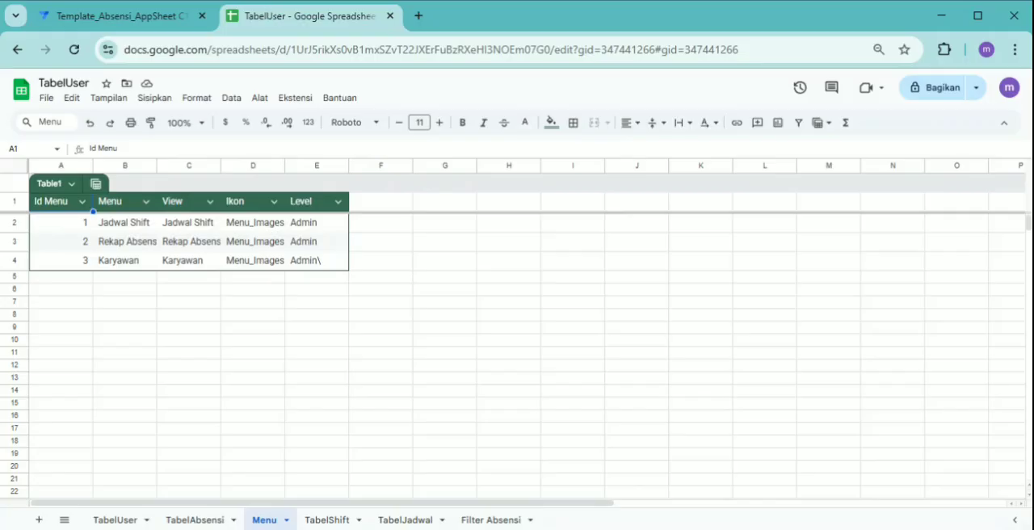
{"action": "left_click", "coordinate": [191, 521]}
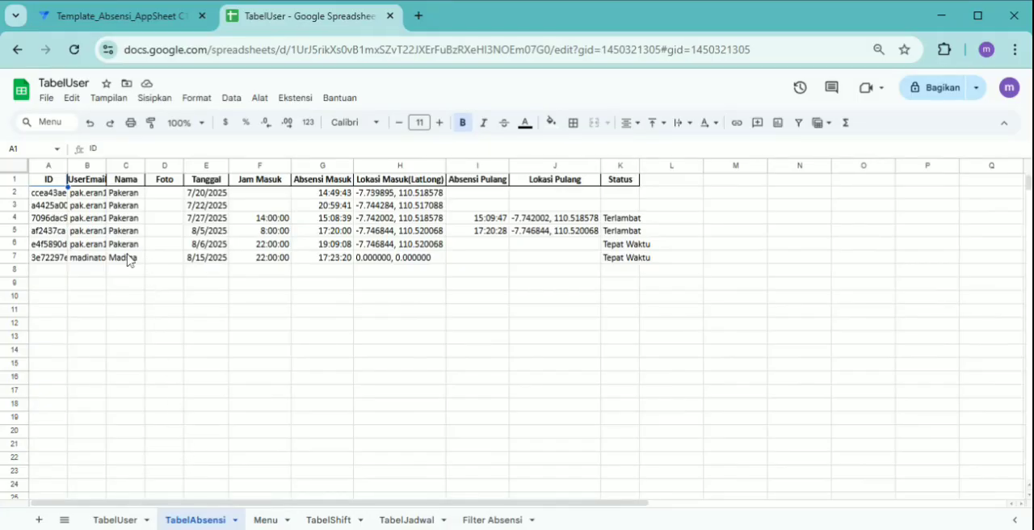
{"action": "left_click", "coordinate": [125, 193]}
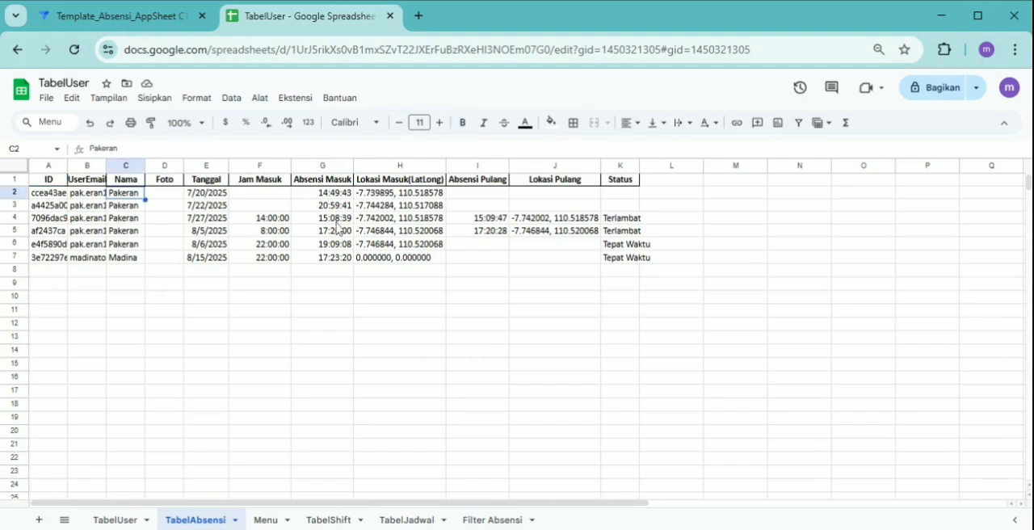
{"action": "left_click", "coordinate": [112, 523]}
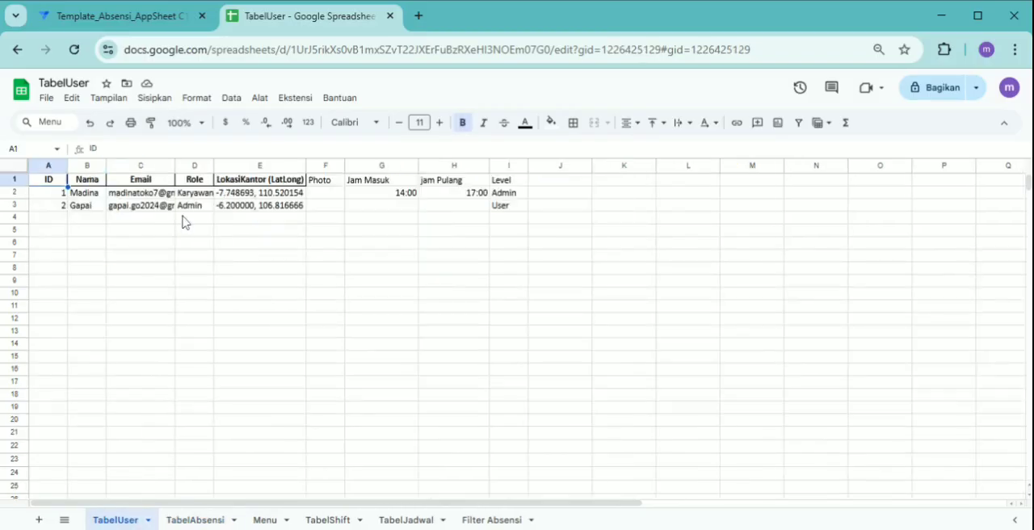
{"action": "left_click", "coordinate": [199, 521]}
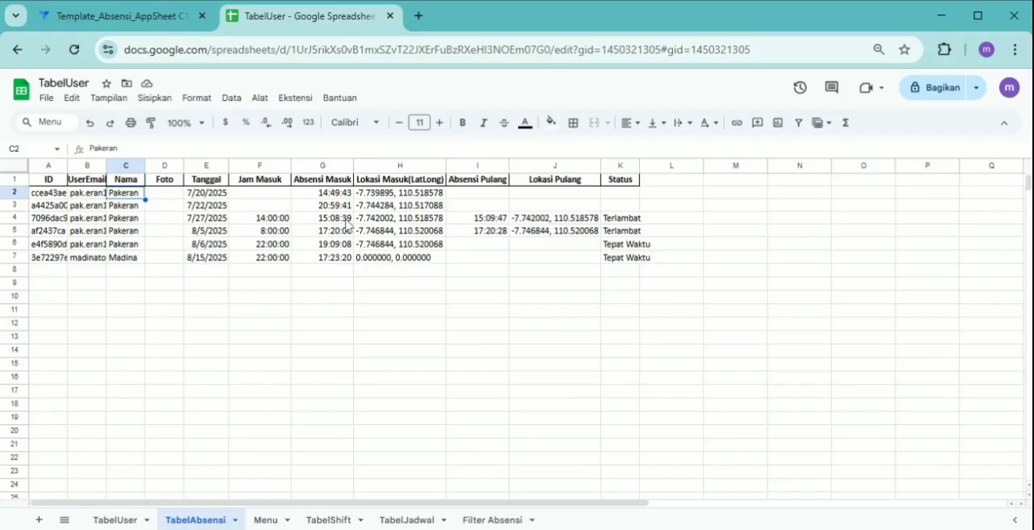
Replace the names in C2:C6 of the TabelAbsensi sheet with the second employee's name from TabelUser
{"action": "type", "text": "Gapai"}
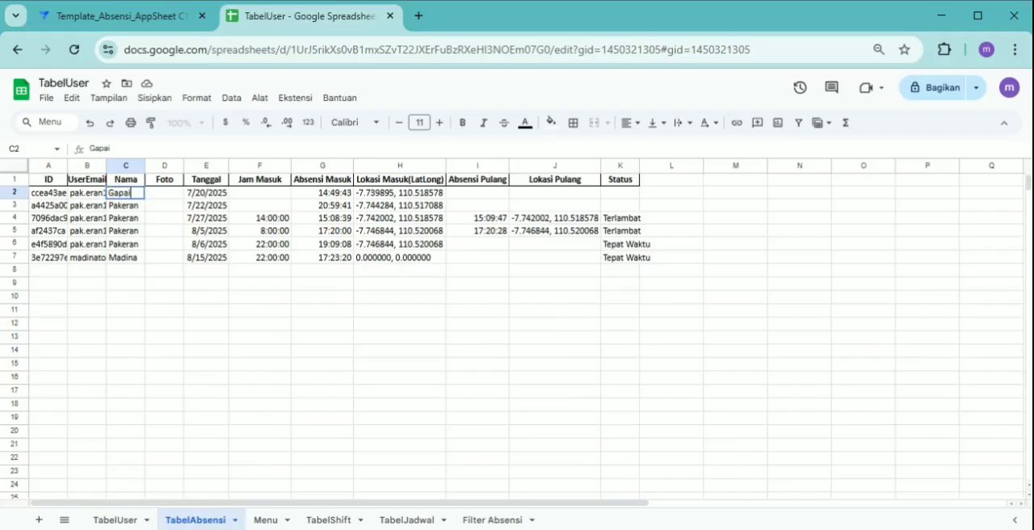
{"action": "key", "text": "Return"}
{"action": "key", "text": "Up"}
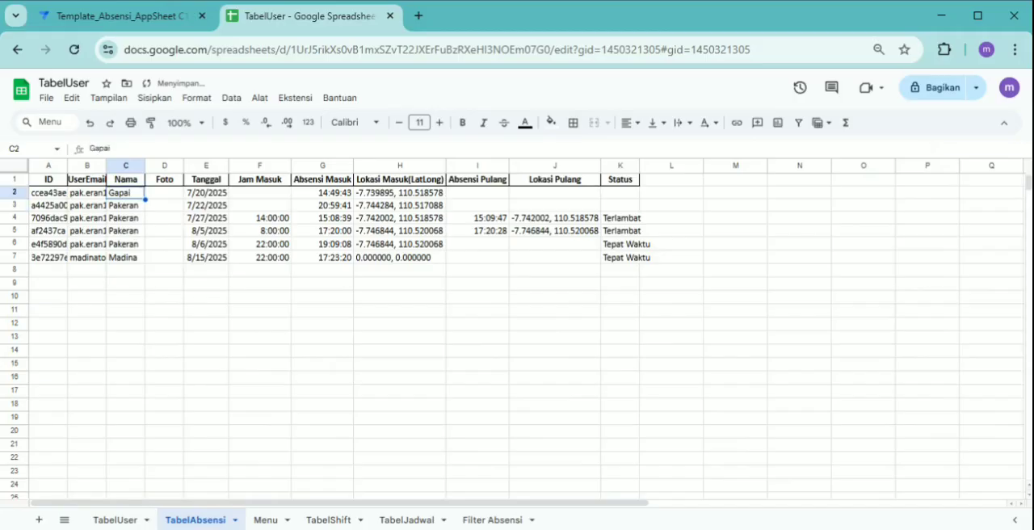
{"action": "key", "text": "Down"}
{"action": "key", "text": "shift+Down"}
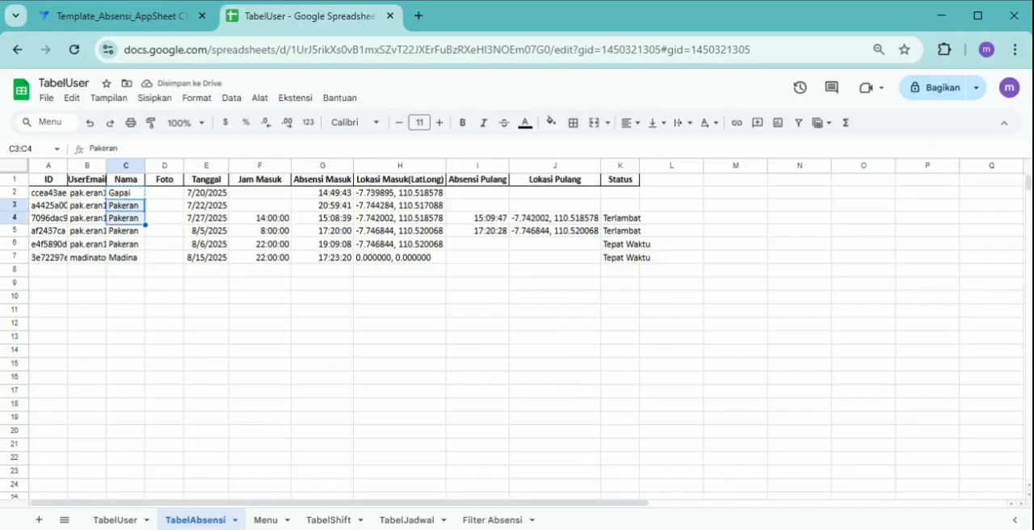
{"action": "key", "text": "shift+Down"}
{"action": "key", "text": "shift+Down"}
{"action": "key", "text": "shift+Down"}
{"action": "key", "text": "shift+Up"}
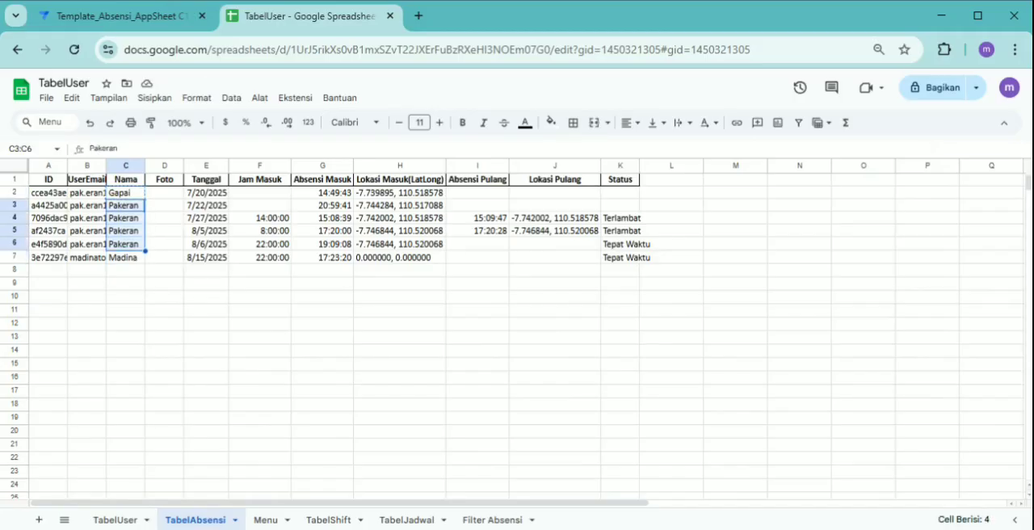
{"action": "type", "text": "Gapai Gapai Gapai Gapai"}
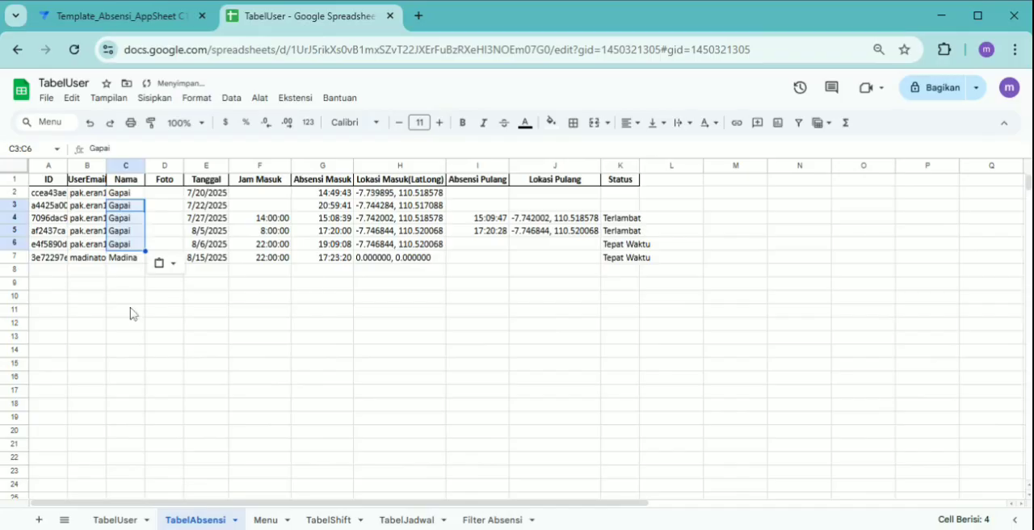
{"action": "left_click", "coordinate": [189, 325]}
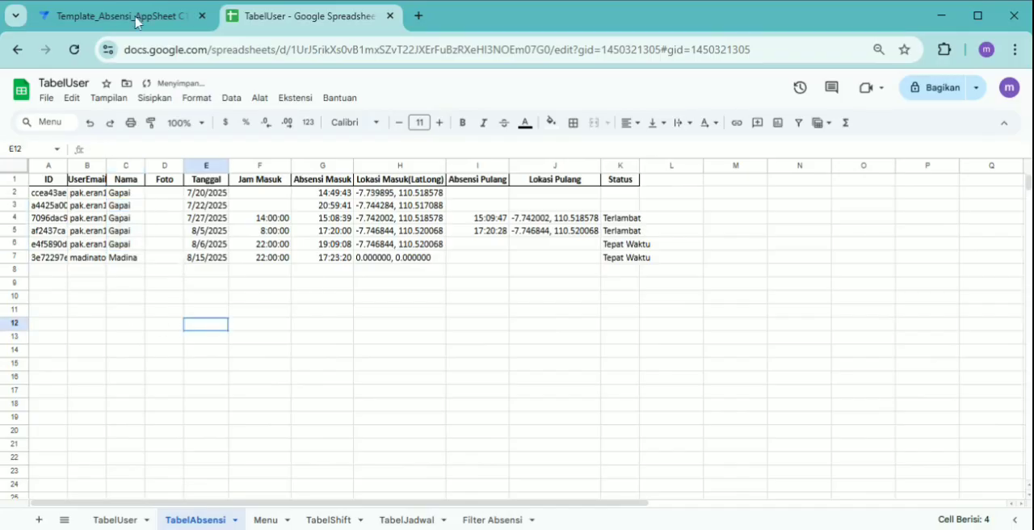
Switch back to AppSheet and save the app with the updated Rekap Absensi dashboard
{"action": "left_click", "coordinate": [137, 17]}
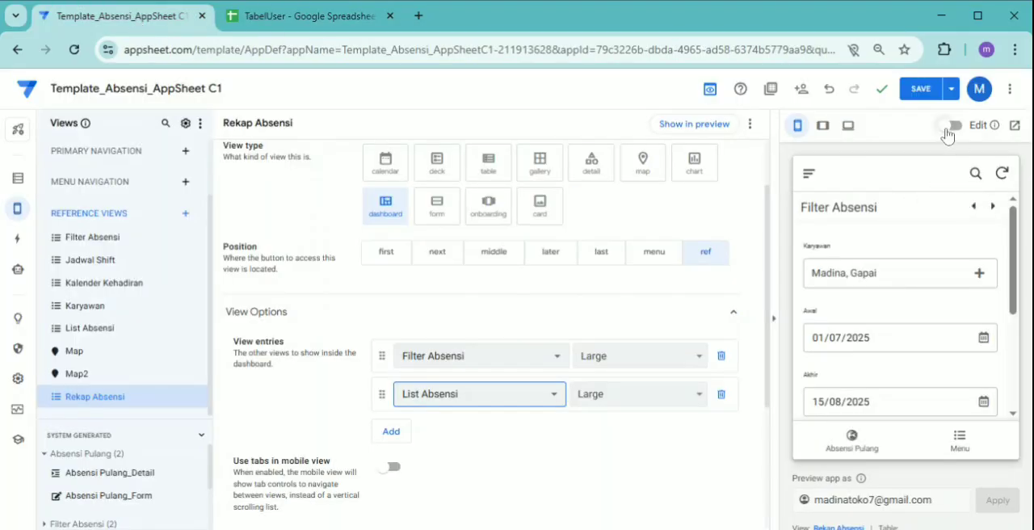
{"action": "left_click", "coordinate": [921, 89]}
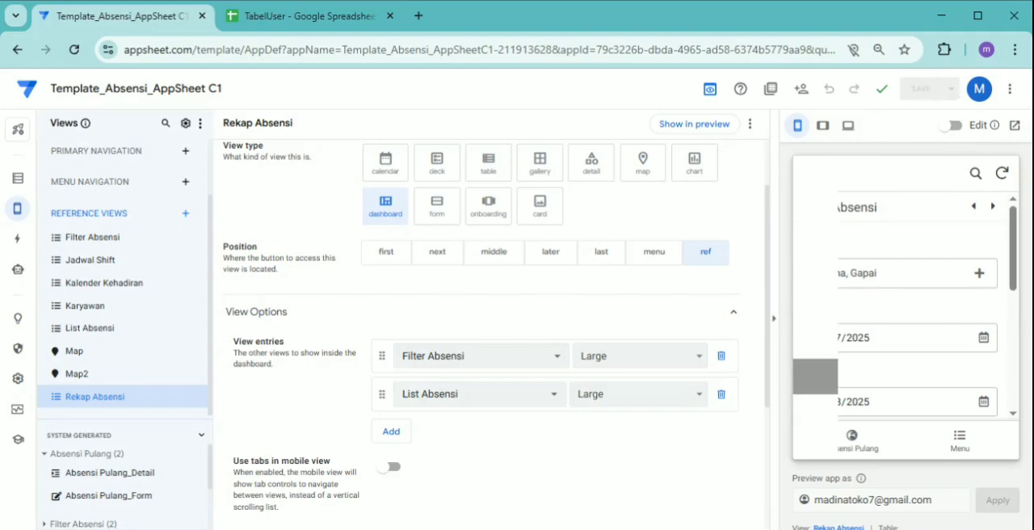
{"action": "scroll", "coordinate": [932, 294], "scroll_direction": "down", "scroll_amount": 1}
{"action": "scroll", "coordinate": [939, 296], "scroll_direction": "up", "scroll_amount": 1}
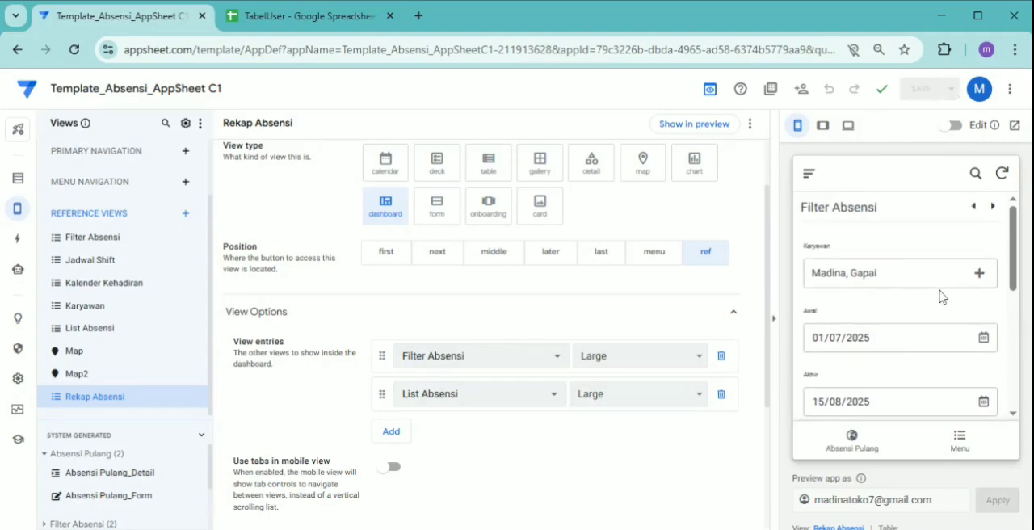
Check the Karyawan filter's selected employees and the resulting List Absensi rows in the dashboard preview
{"action": "left_click", "coordinate": [949, 277]}
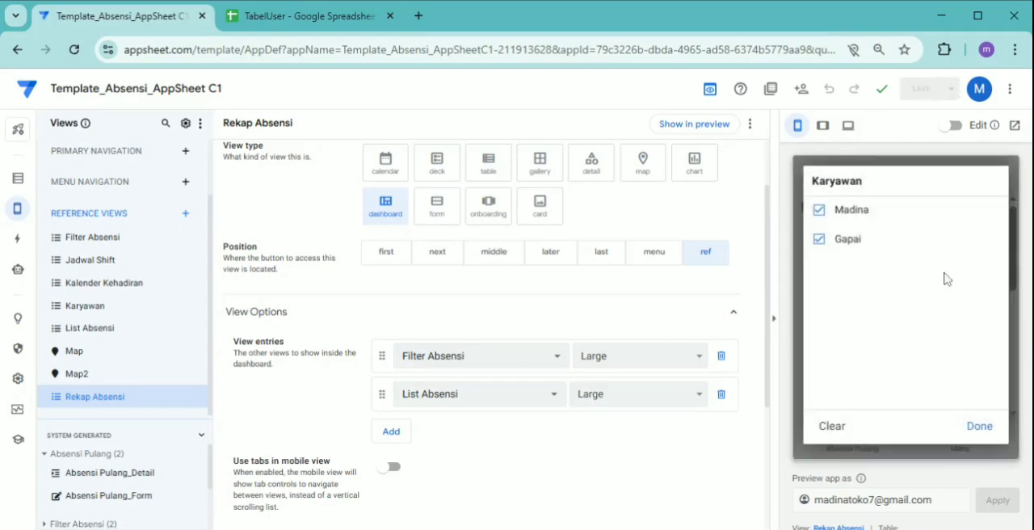
{"action": "left_click", "coordinate": [978, 426]}
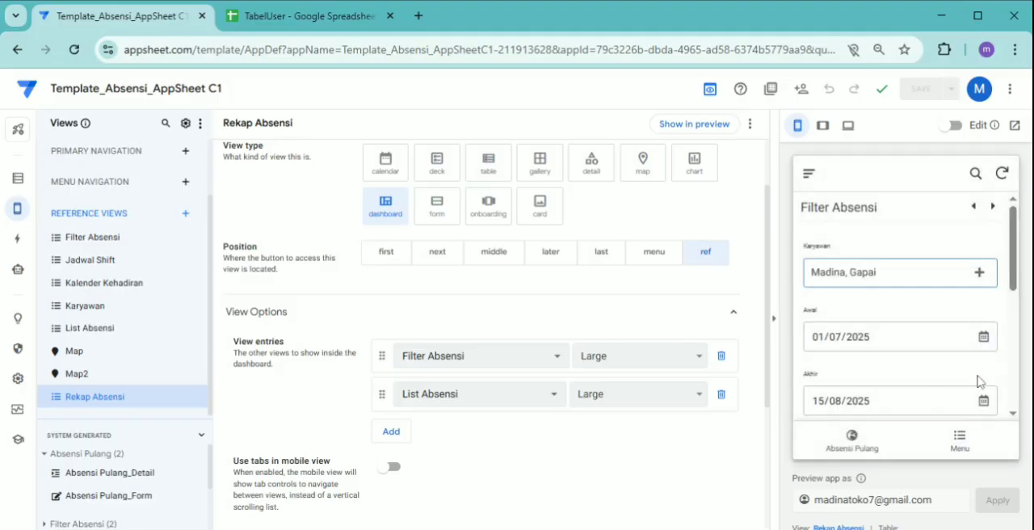
{"action": "scroll", "coordinate": [928, 342], "scroll_direction": "down", "scroll_amount": 6}
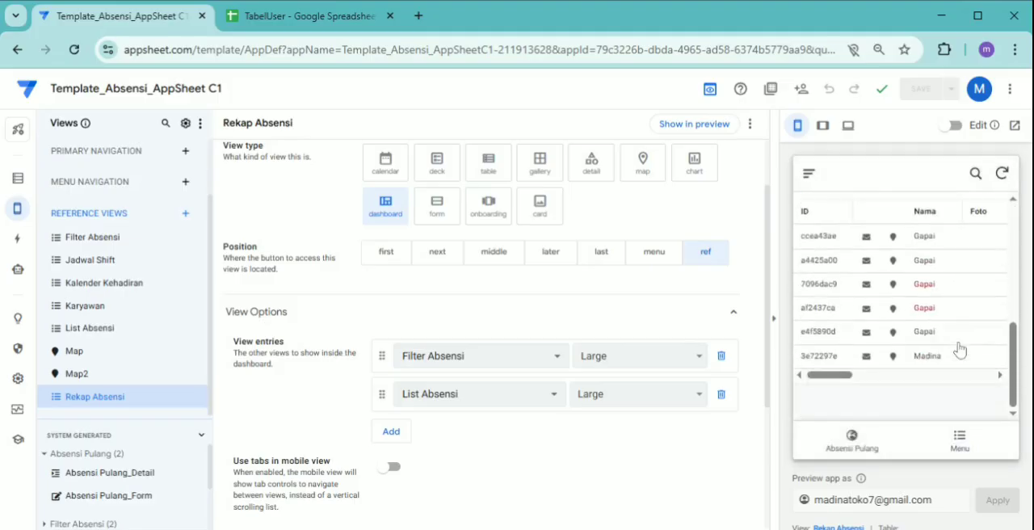
{"action": "scroll", "coordinate": [949, 392], "scroll_direction": "up", "scroll_amount": 2}
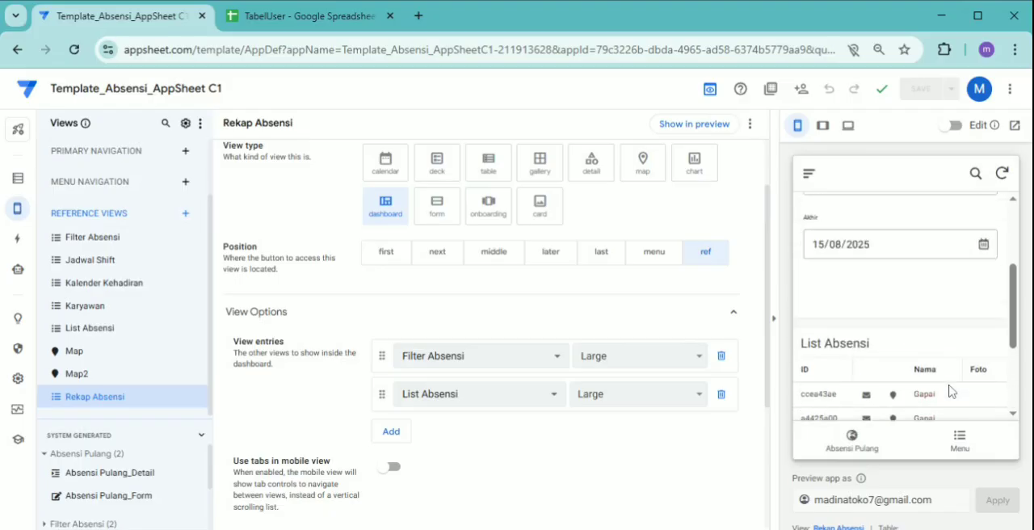
{"action": "scroll", "coordinate": [949, 392], "scroll_direction": "down", "scroll_amount": 1}
{"action": "scroll", "coordinate": [949, 393], "scroll_direction": "down", "scroll_amount": 2}
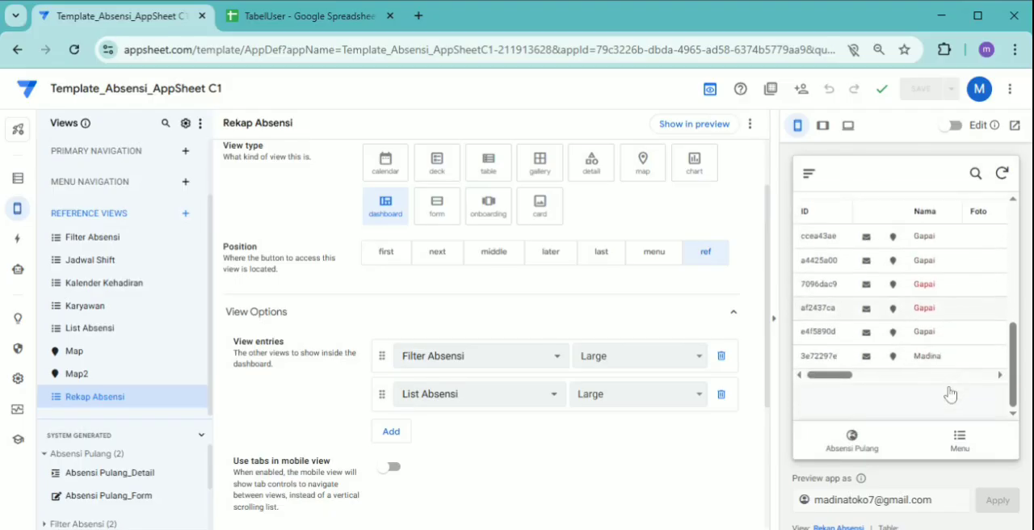
Set the filter's Awal date to 01/08/2025 in the Rekap Absensi preview and check the Tanggal values in List Absensi
{"action": "left_click_drag", "start_coordinate": [856, 376], "coordinate": [890, 374]}
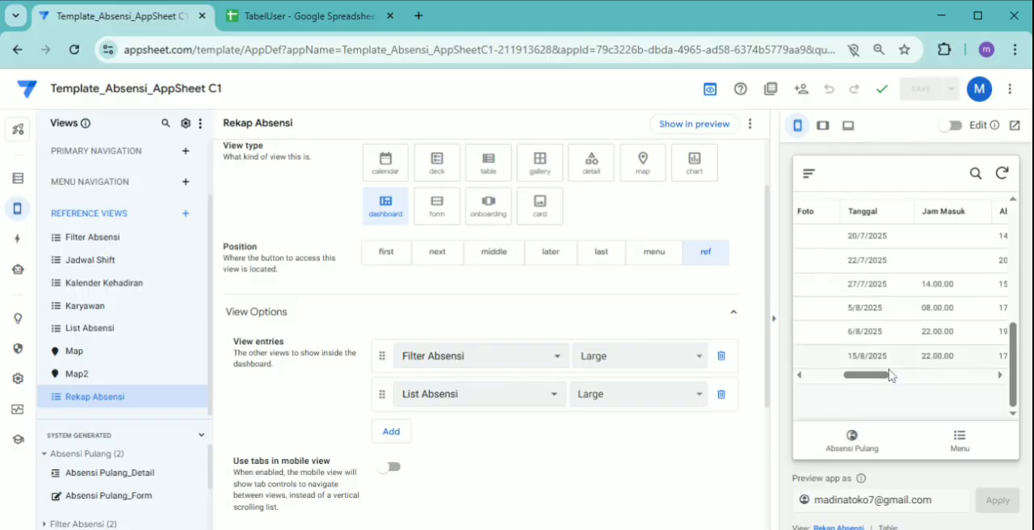
{"action": "left_click_drag", "start_coordinate": [885, 375], "coordinate": [854, 392]}
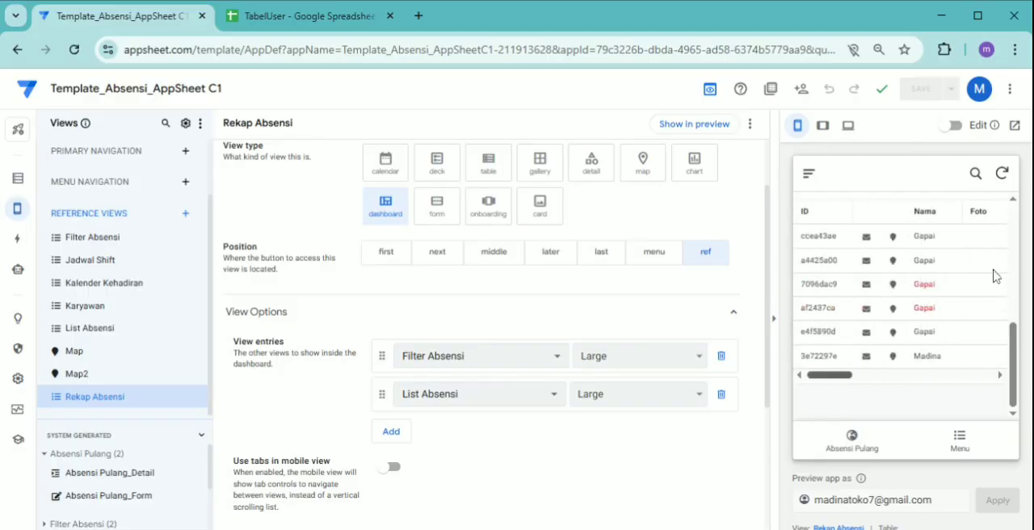
{"action": "scroll", "coordinate": [989, 272], "scroll_direction": "up", "scroll_amount": 5}
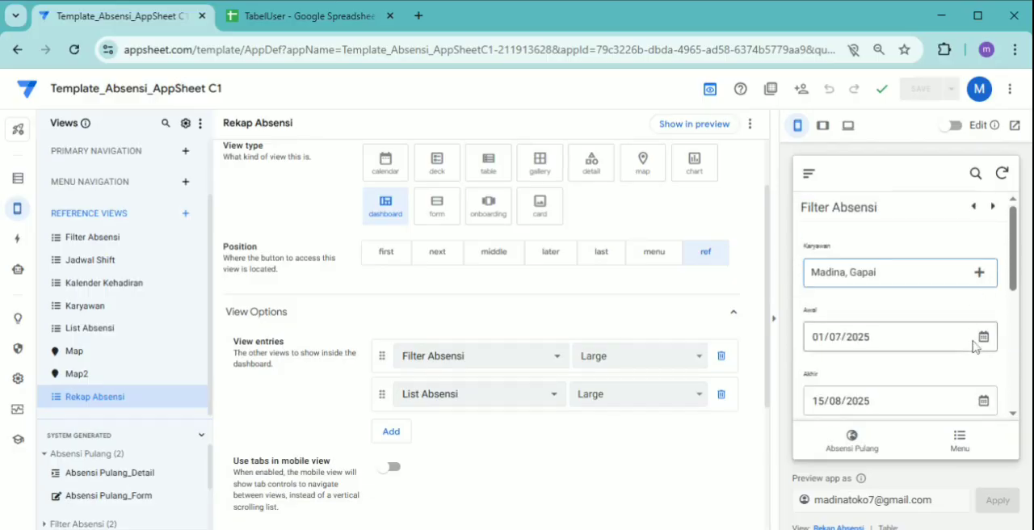
{"action": "left_click", "coordinate": [983, 341]}
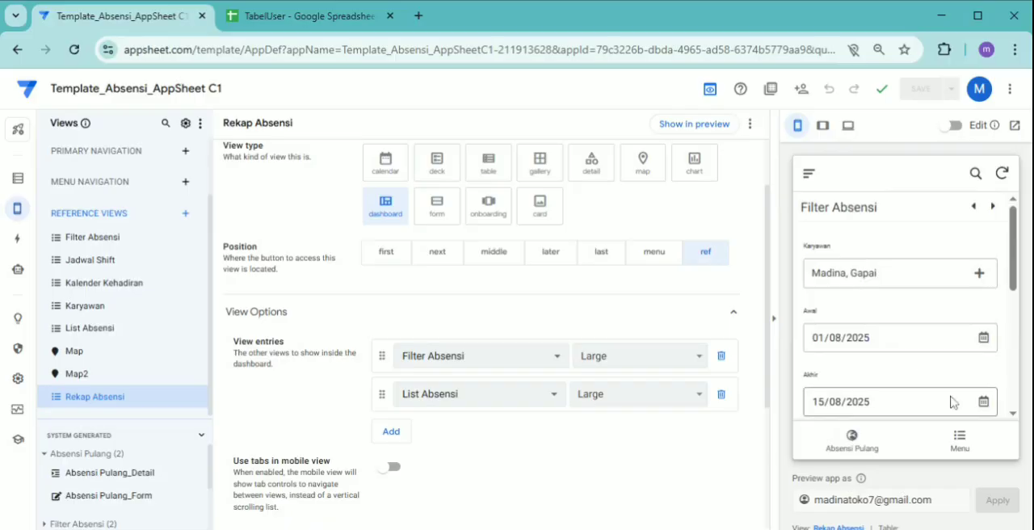
{"action": "scroll", "coordinate": [996, 377], "scroll_direction": "down", "scroll_amount": 5}
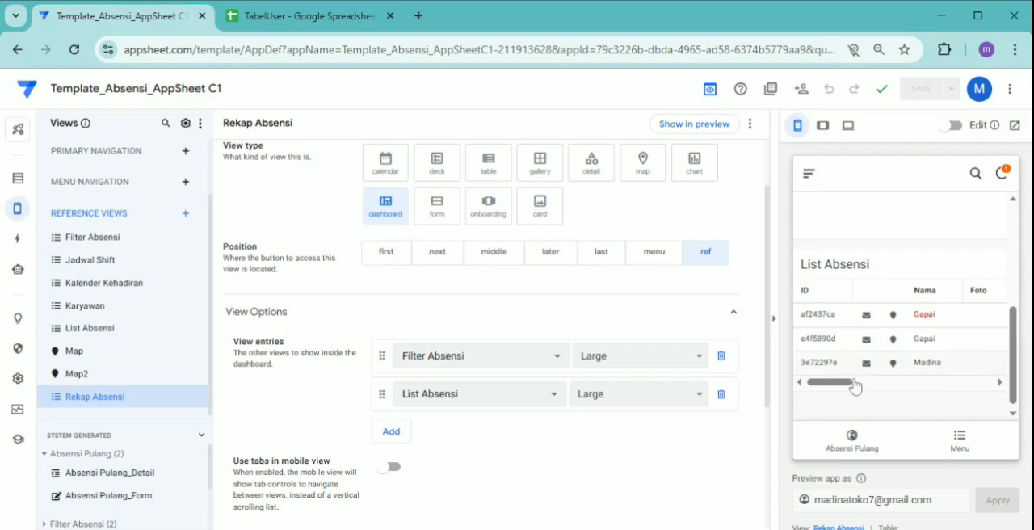
{"action": "left_click_drag", "start_coordinate": [848, 383], "coordinate": [870, 393]}
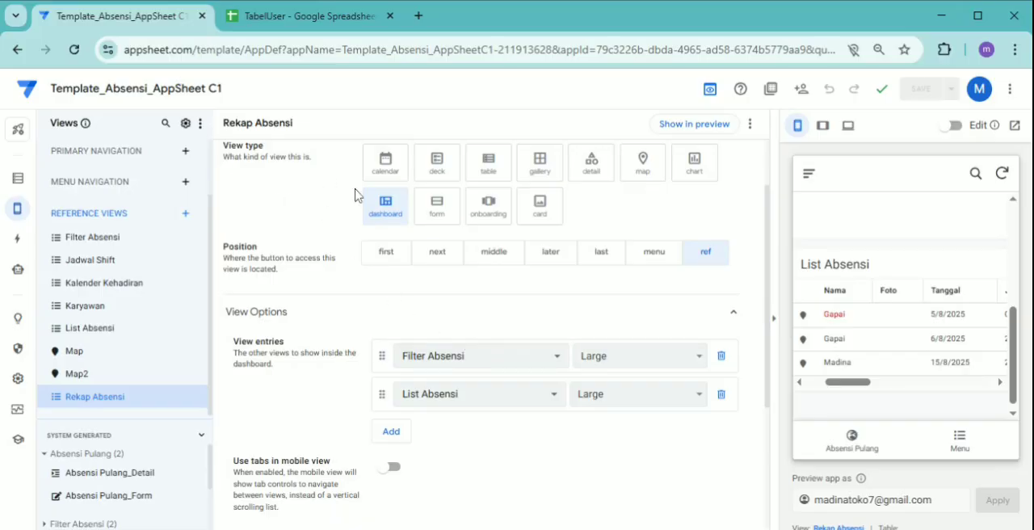
{"action": "left_click", "coordinate": [499, 529]}
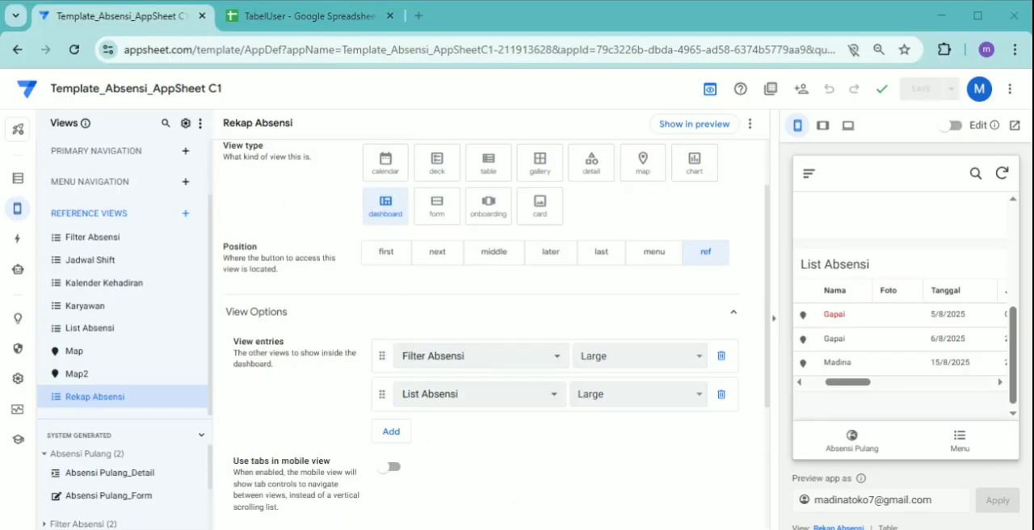